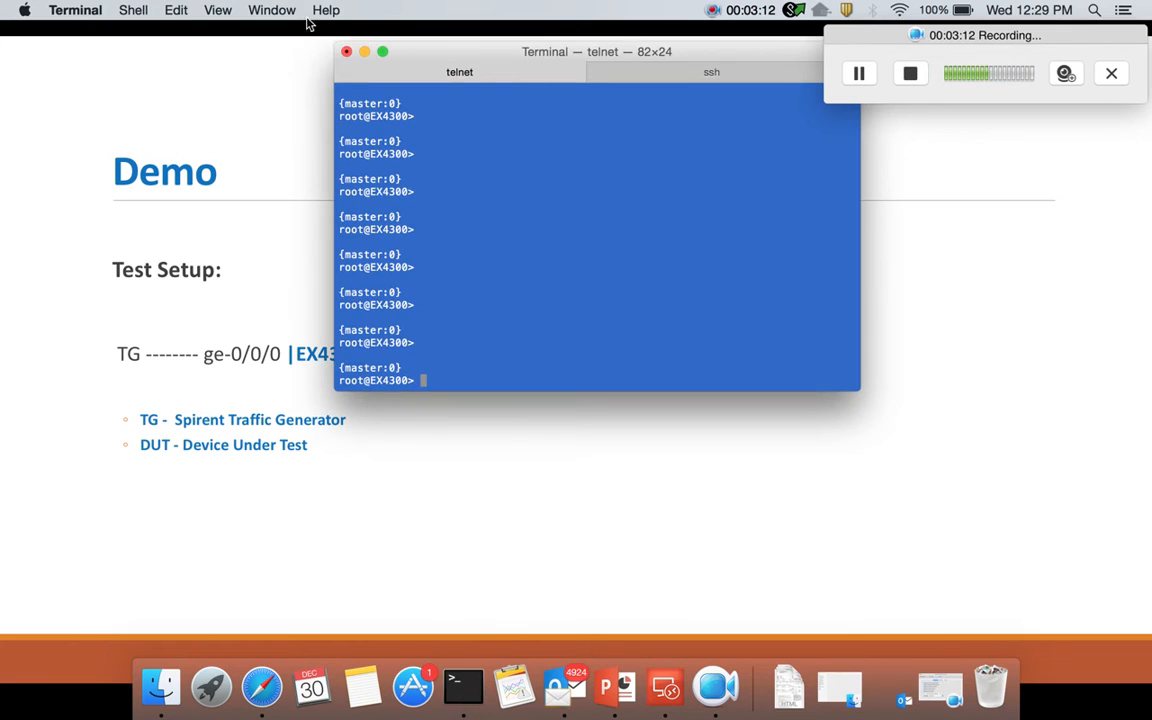
Enter configuration mode on the EX4300 and set interface ge-0/0/0 unit 0 to ethernet-switching access mode with VLAN member 10.
click(382, 51)
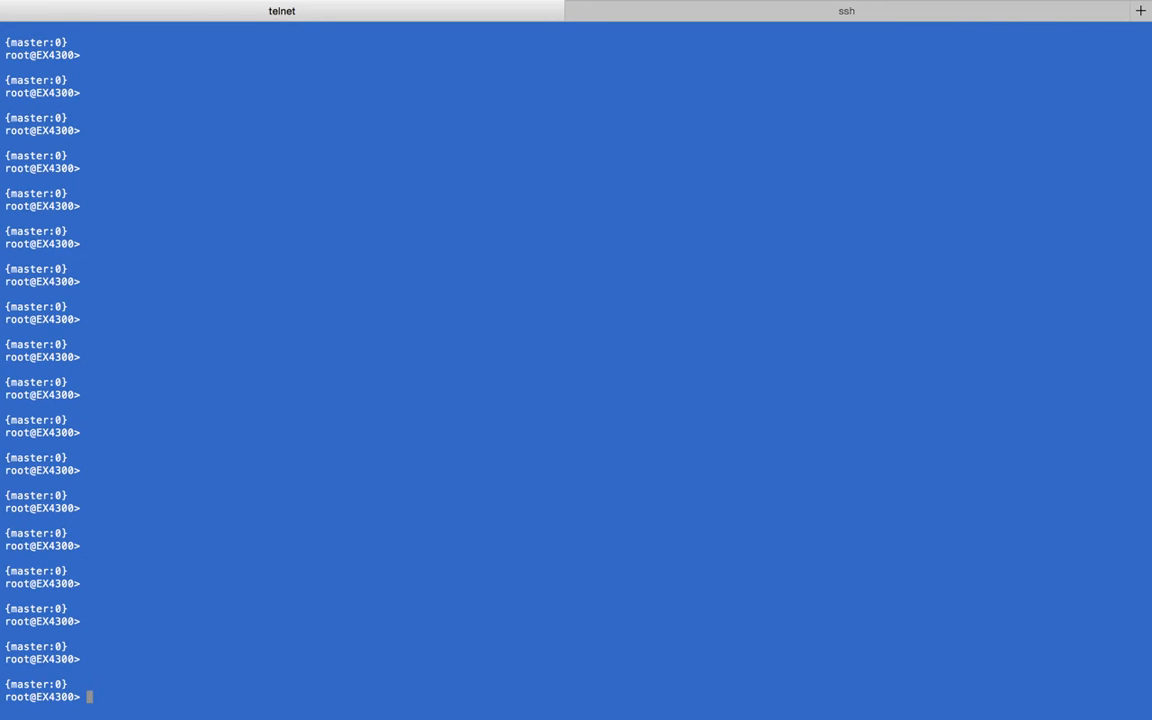
text(configure)
key(Return)
text(set interfaces ge)
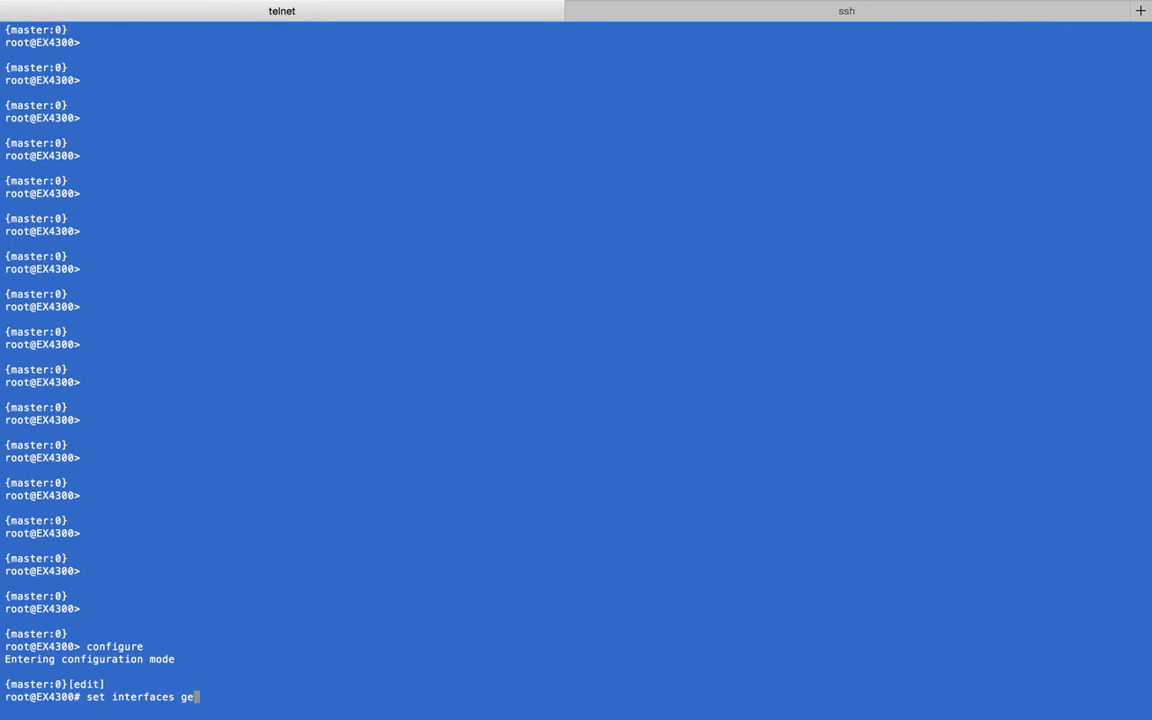
text(-0/0/0 unit 0 family ethernet-switching inte)
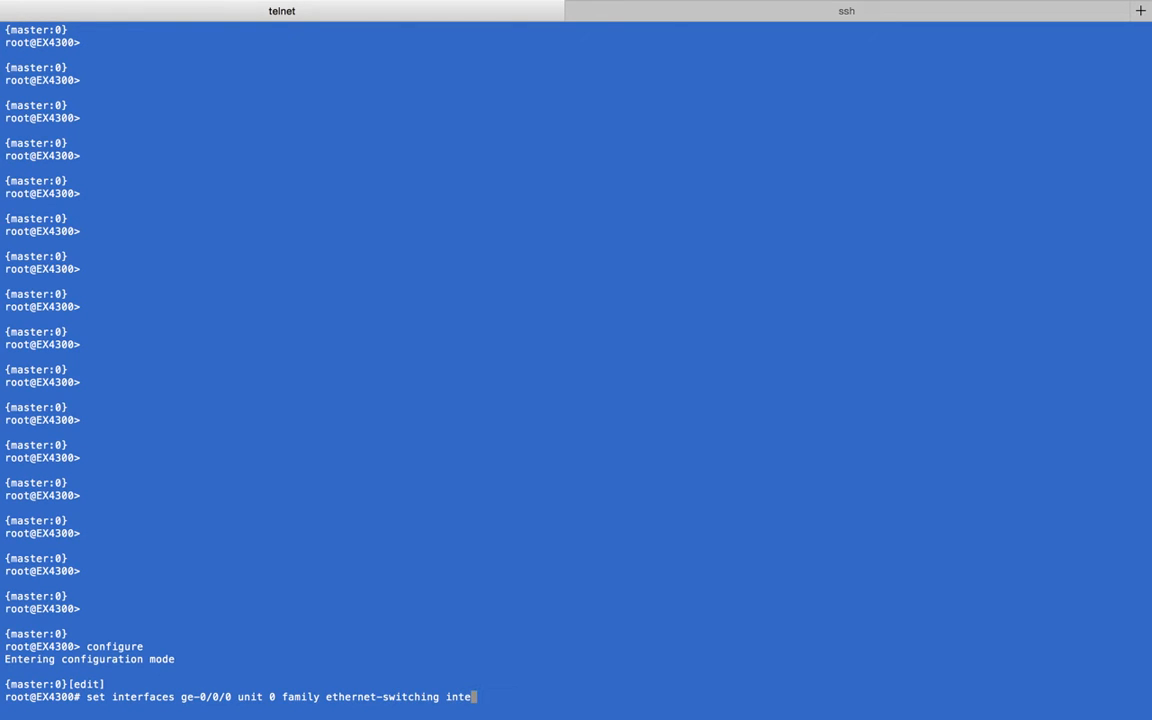
text(rface-mode )
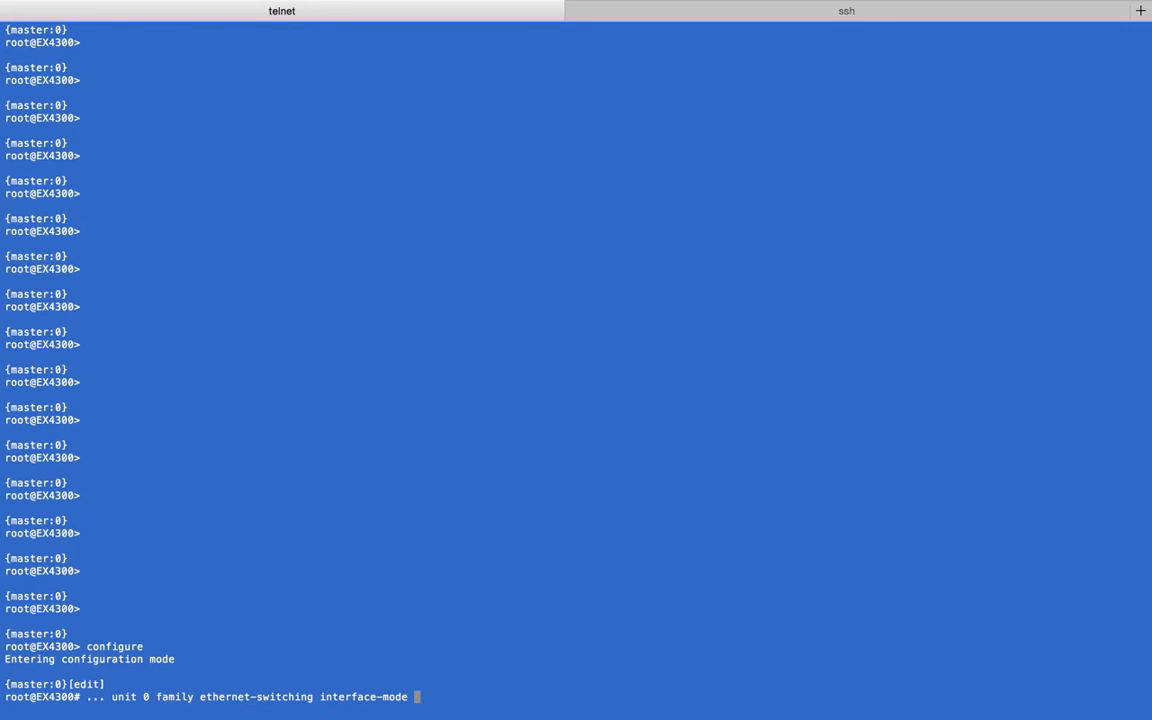
text(access vlan m)
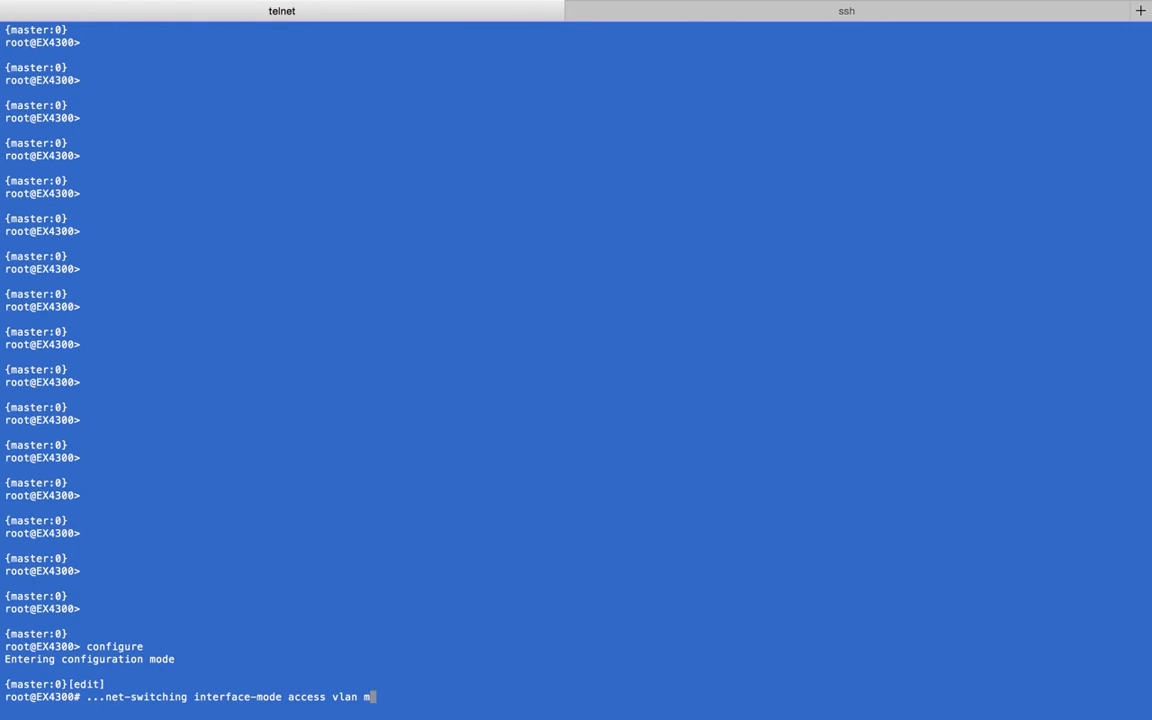
text(embers 10)
key(Return)
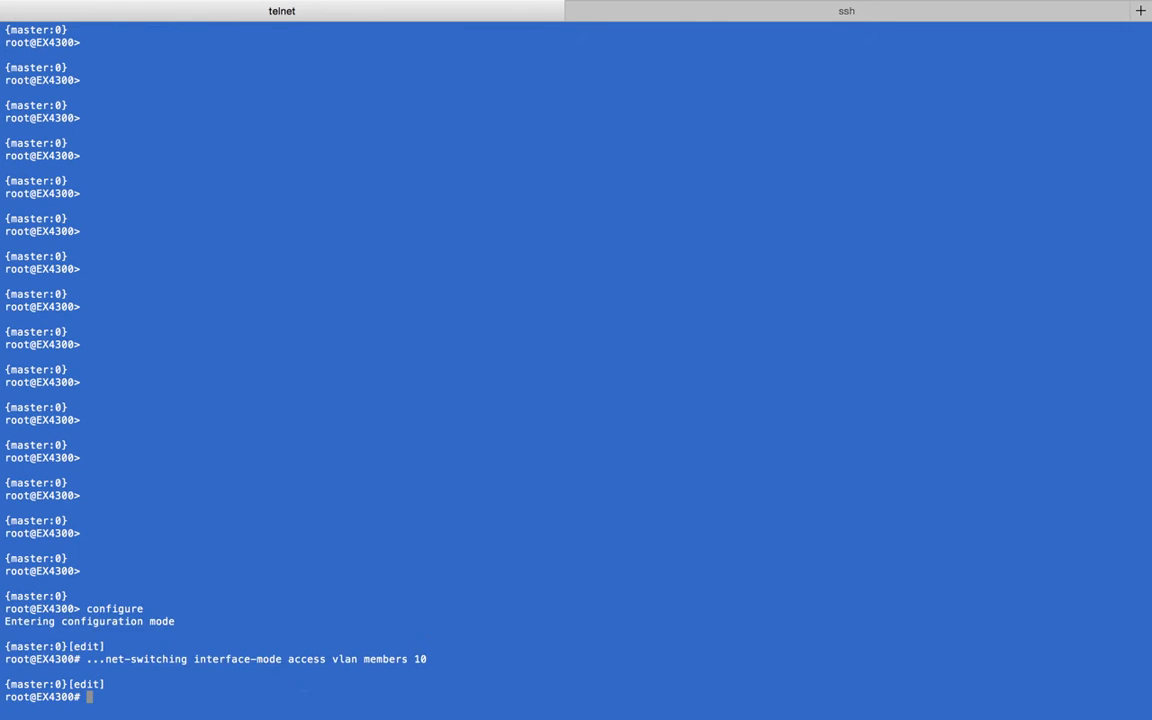
Reuse the previous command to set interface ge-0/0/1 unit 0 to ethernet-switching access mode with VLAN member 10.
key(Up)
key(ctrl+a)
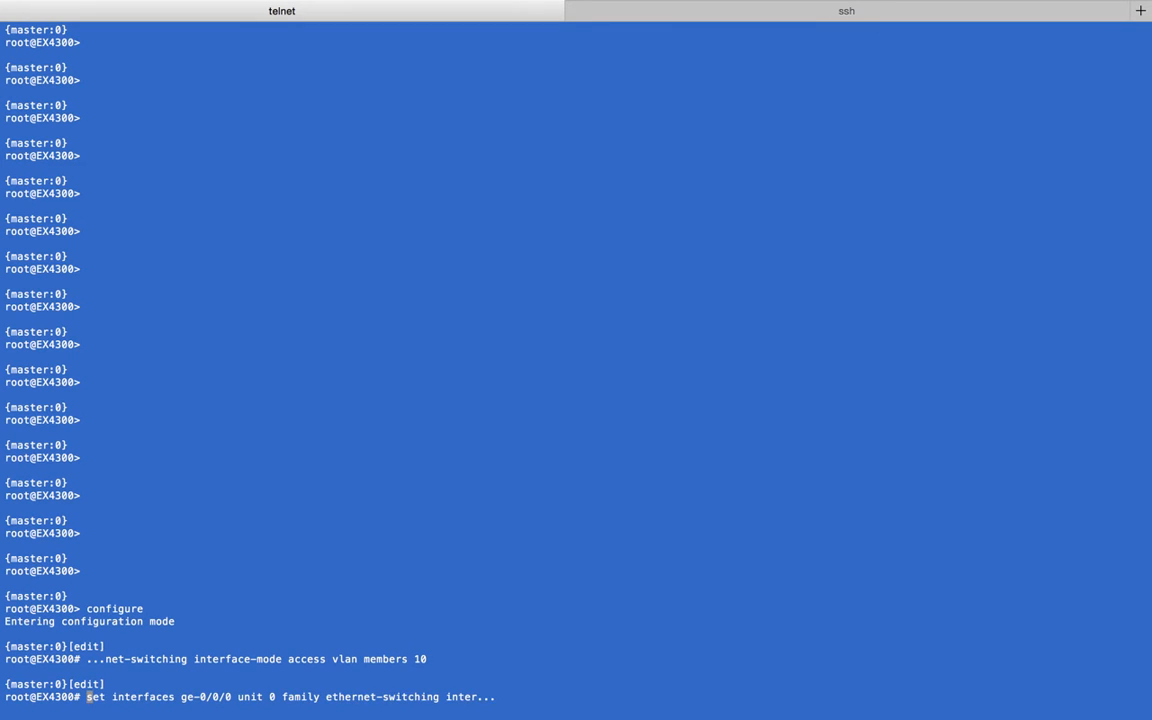
key(Right)
key(Right)
key(Right)
key(Right)
key(Right)
key(Right)
key(Right)
key(Right)
key(Right)
key(Right)
key(Right)
key(Right)
key(Right)
key(Right)
key(Right)
key(Right)
key(Right)
key(Right)
key(Right)
key(Right)
key(Right)
key(Right)
key(Right)
key(BackSpace)
text(1)
key(Return)
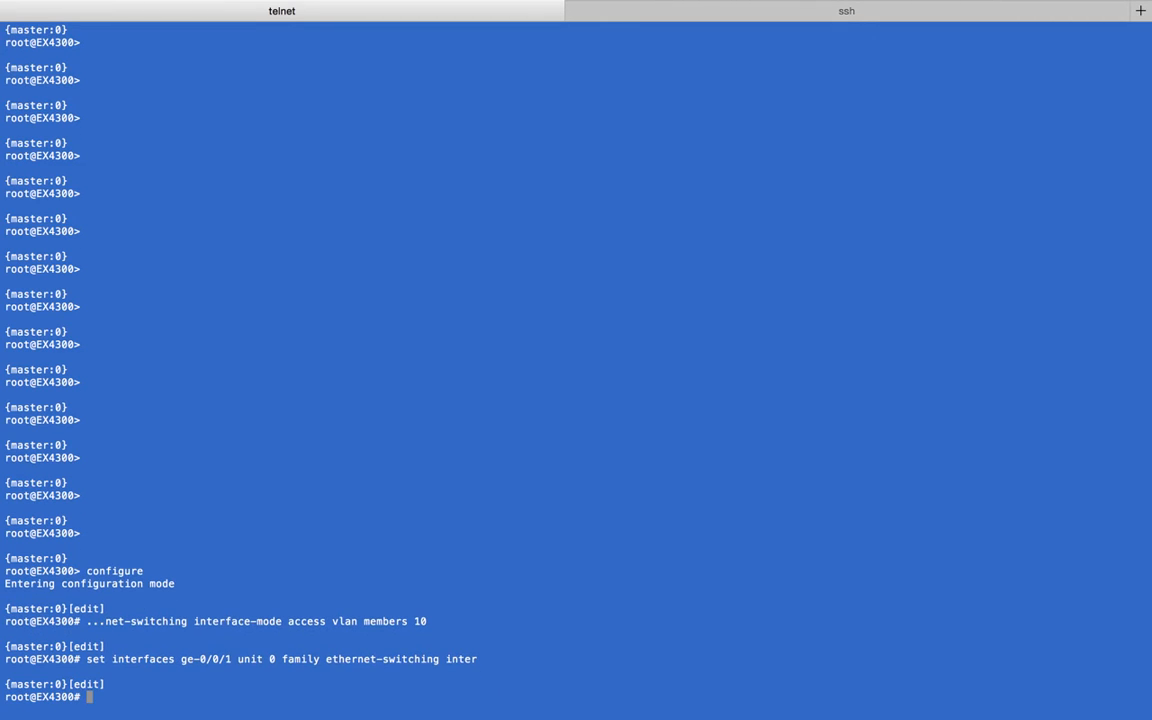
Create the VLAN RFCtest with vlan-id 10 and commit the configuration.
text(set vlans RFCtest vlan-id 10)
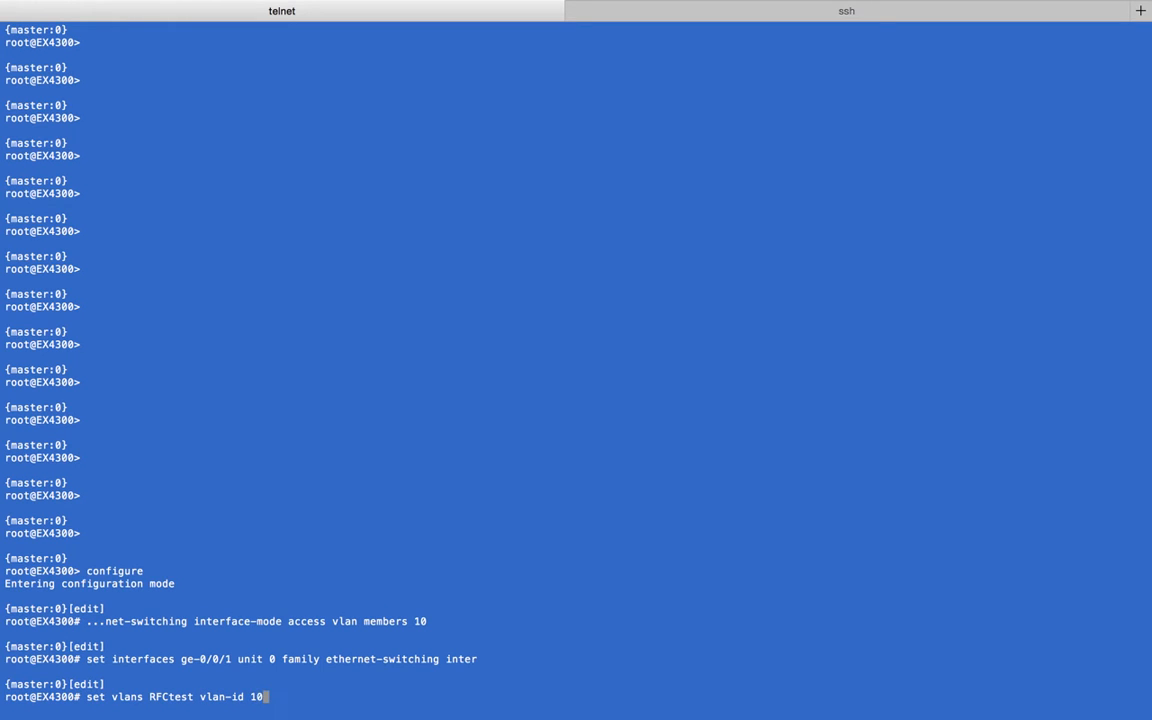
key(Return)
text(commit)
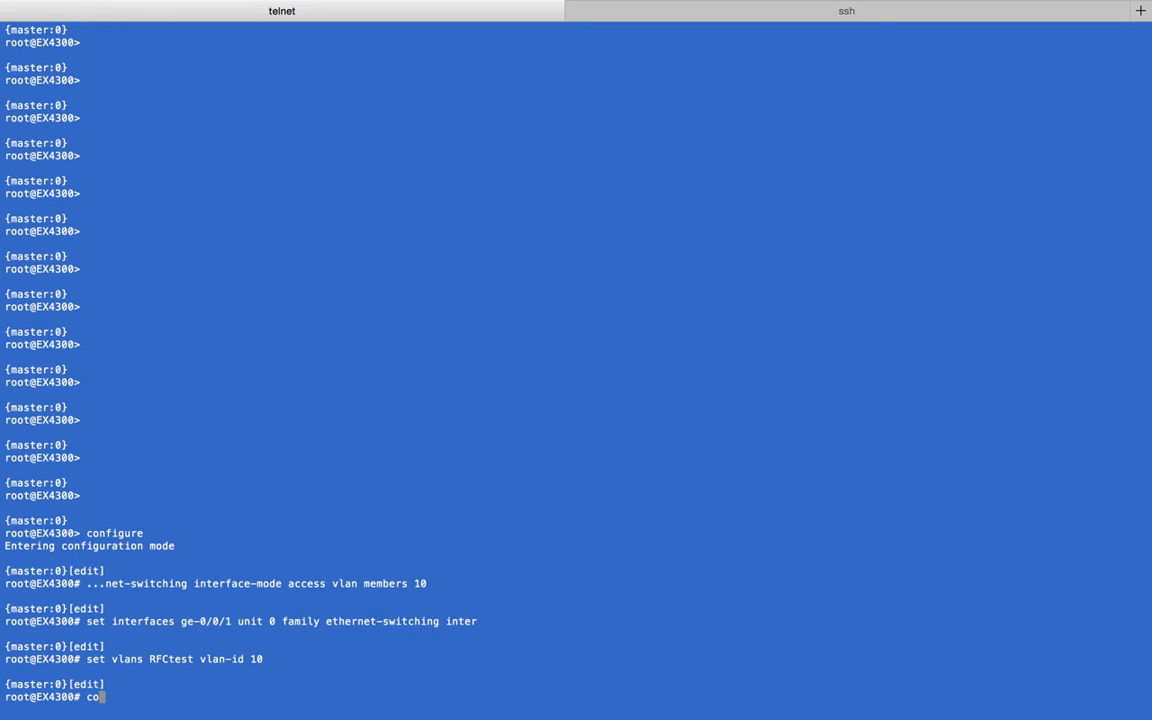
key(Return)
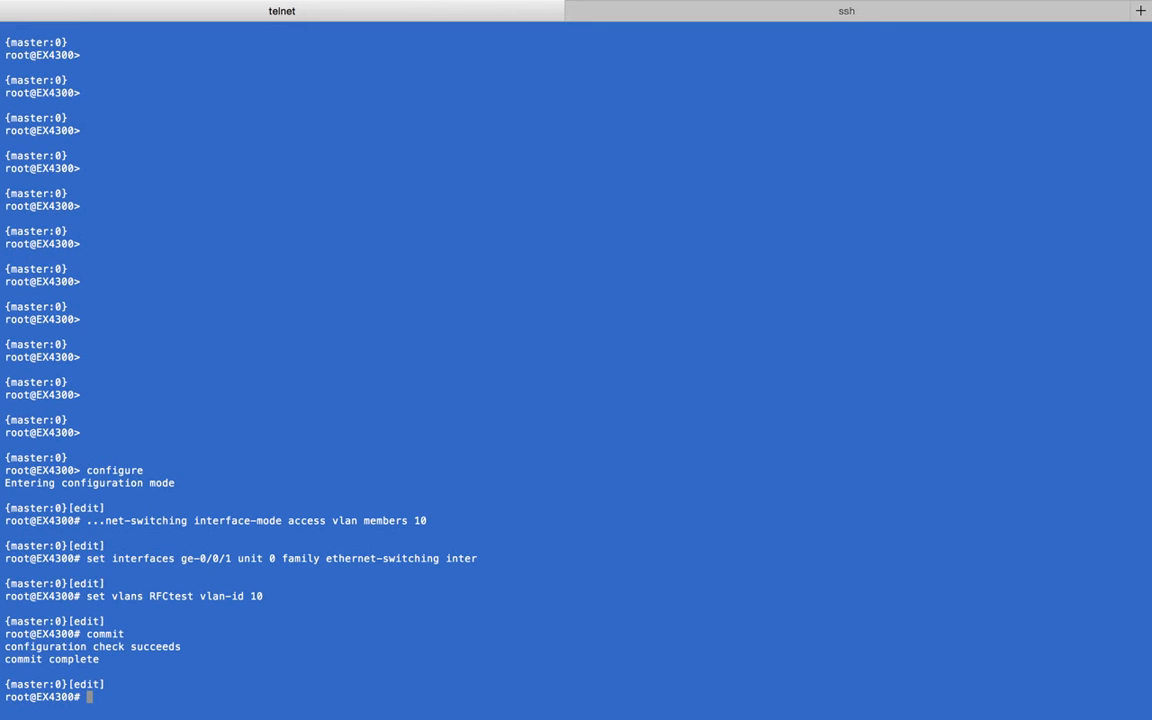
Exit configuration mode and list the VLANs with "show vlans".
text(exit)
key(Return)
text(sjw)
key(BackSpace)
key(BackSpace)
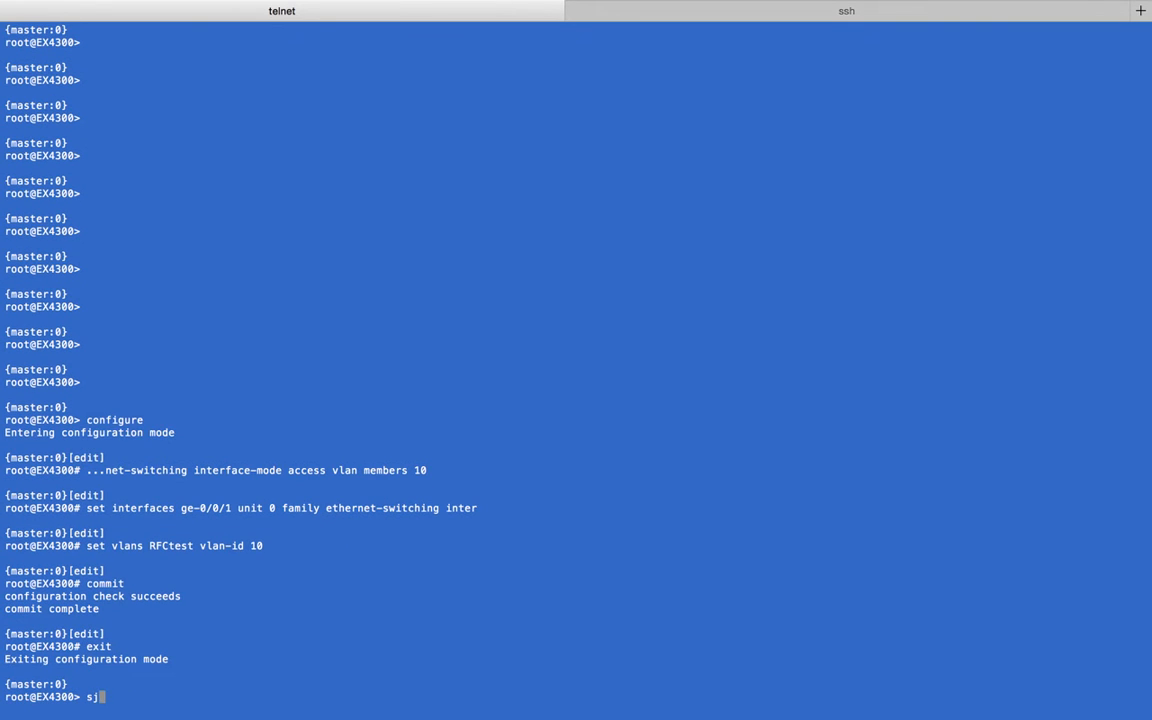
text(how vlans)
key(Return)
text(exit)
key(Return)
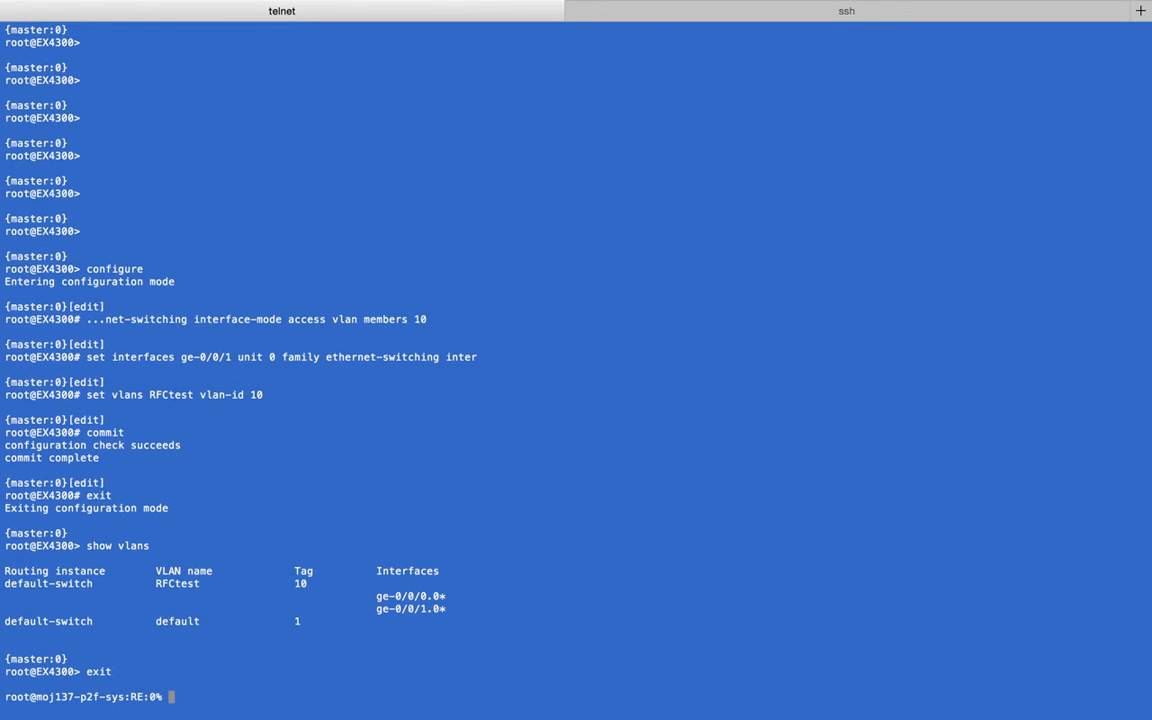
text(cli)
key(Return)
key(Return)
key(Return)
key(Return)
key(Return)
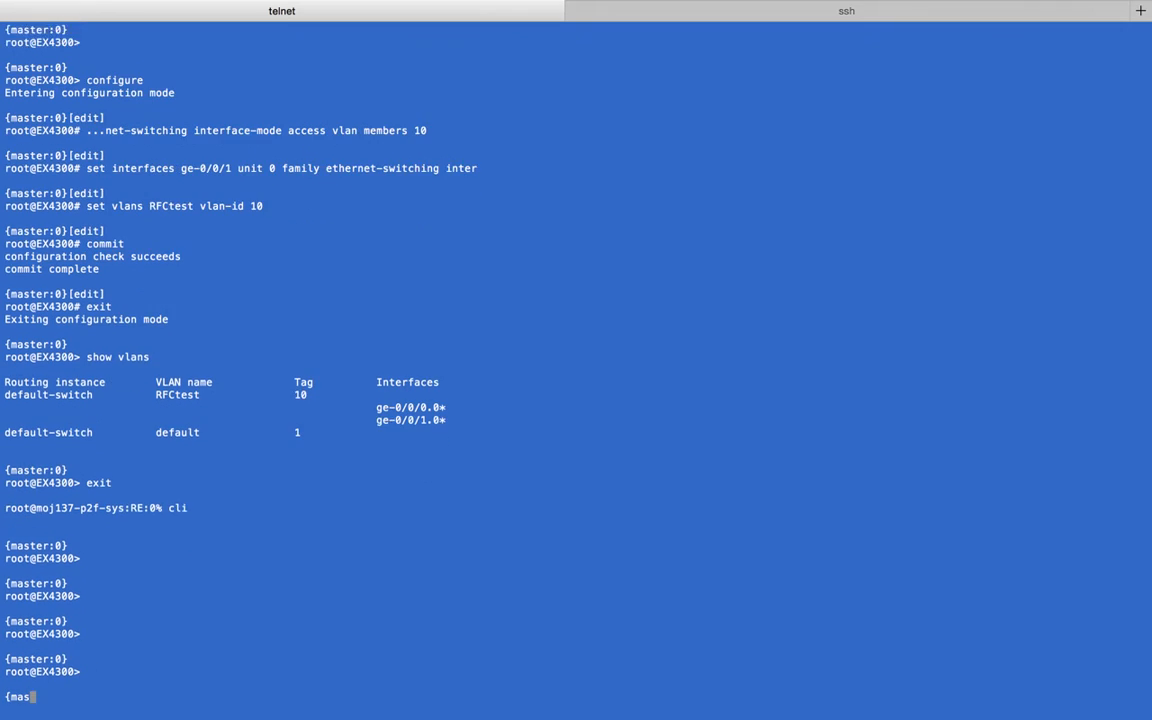
Display the details of interface ge-0/0/0 with "show interfaces ge-0/0/0".
text(show interfaces g)
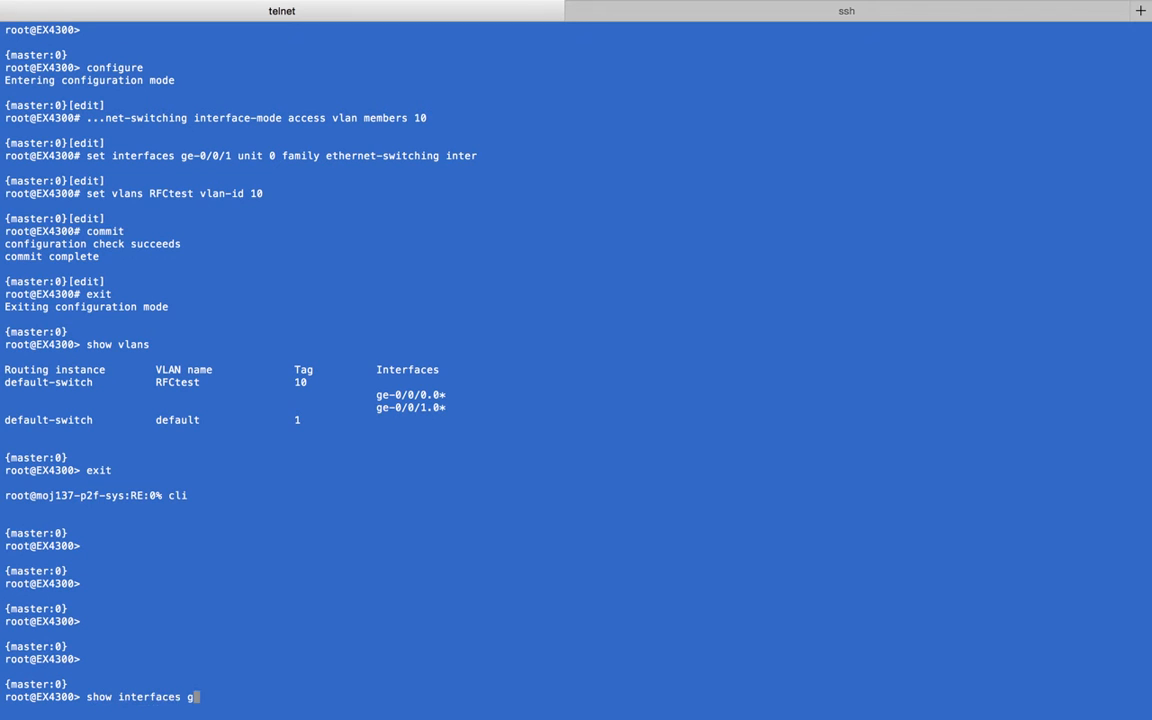
text(e-0/0/0)
key(Return)
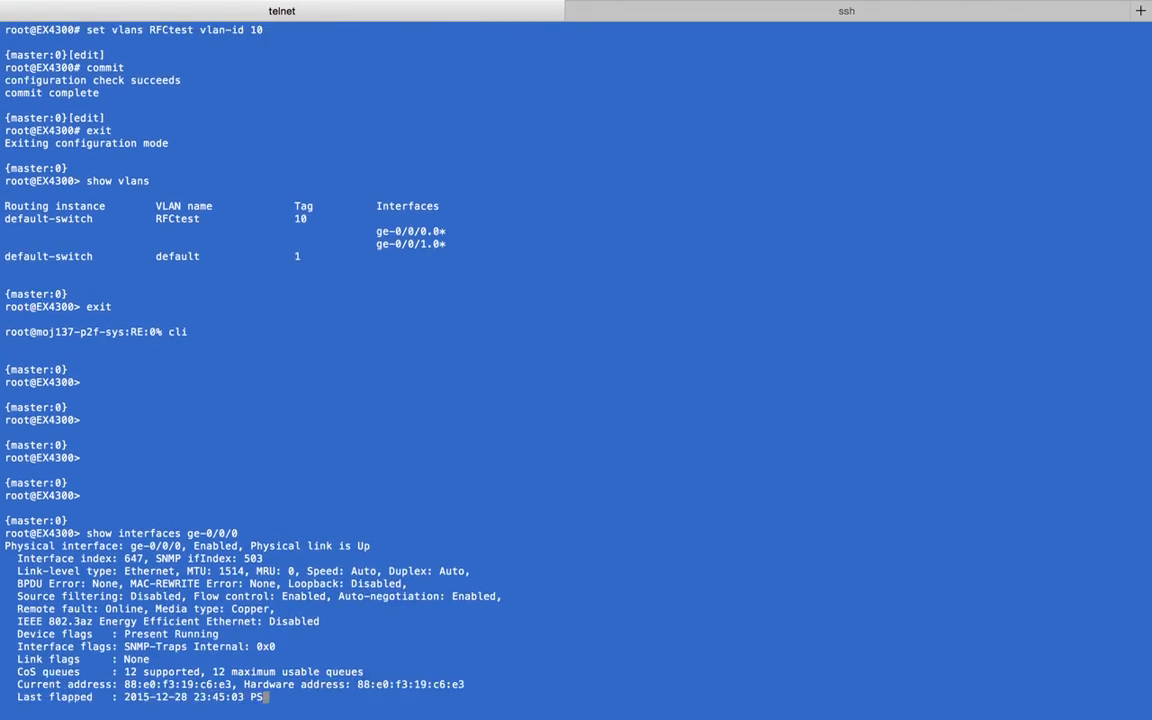
key(space)
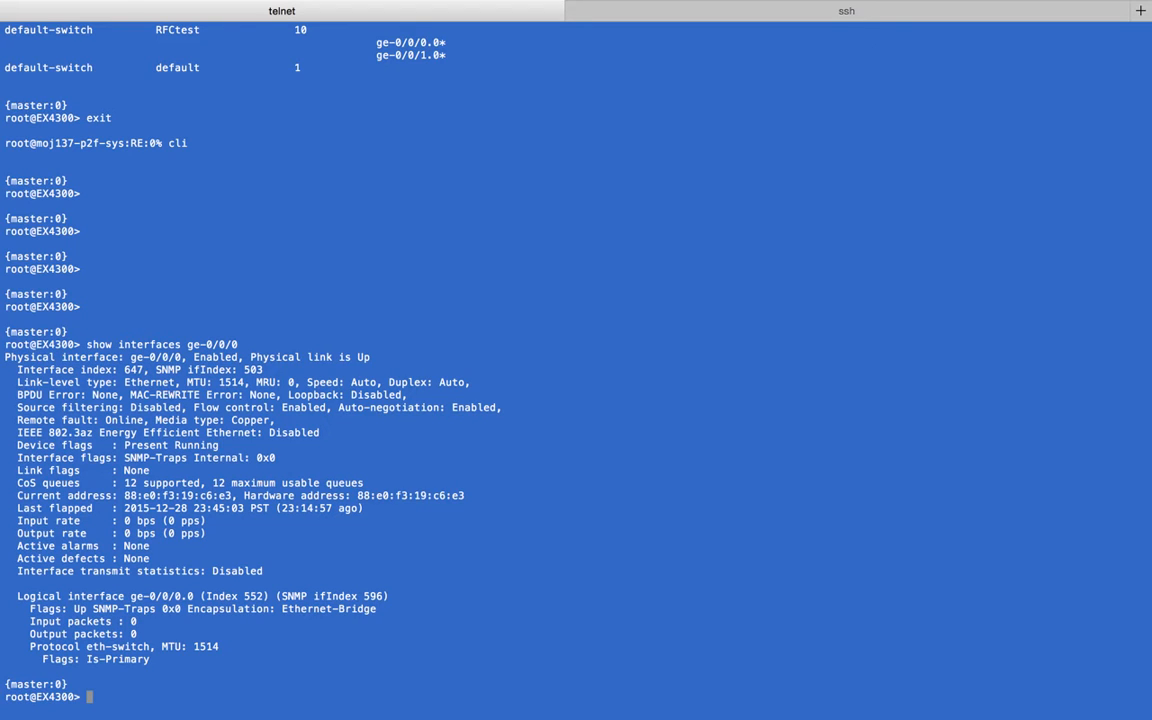
Enter configuration mode and set the MTU of interface ge-0/0/0 to 9216.
text(configure)
key(Return)
text(set interfaces ge)
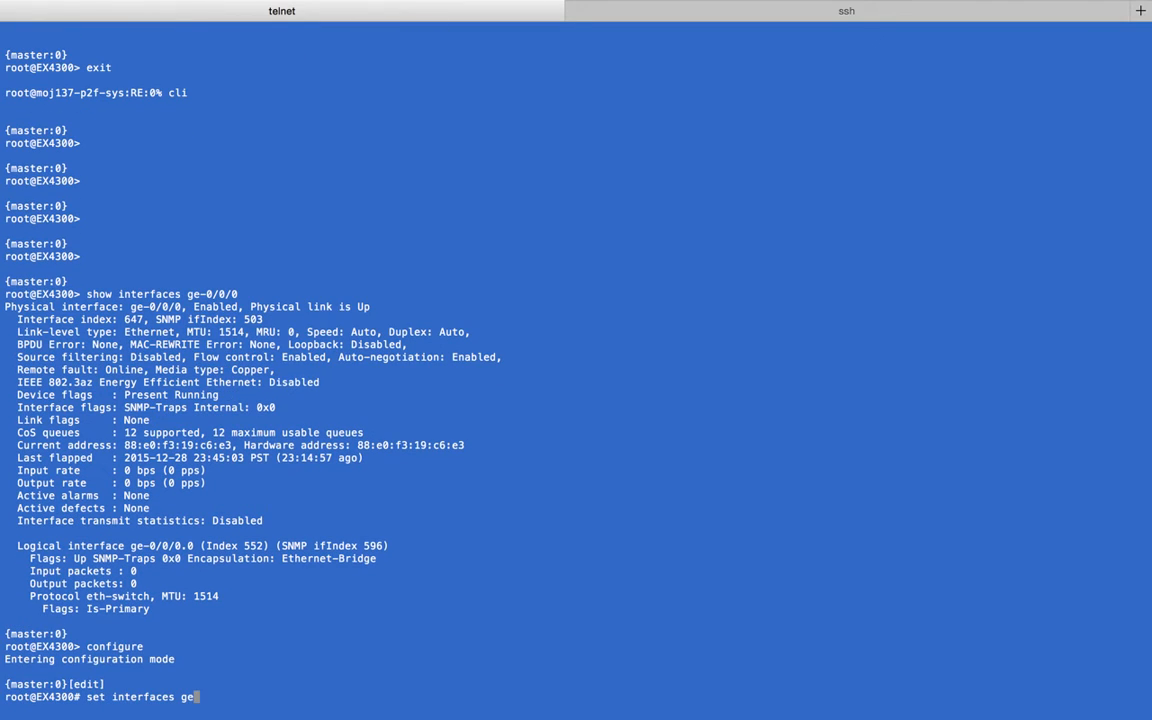
text(-0/0/0 mtu 9216)
key(Return)
Reuse the MTU command to set interface ge-0/0/1 to 9216 and commit the configuration.
key(Up)
key(Left)
key(Left)
key(Left)
key(Left)
key(Left)
key(Left)
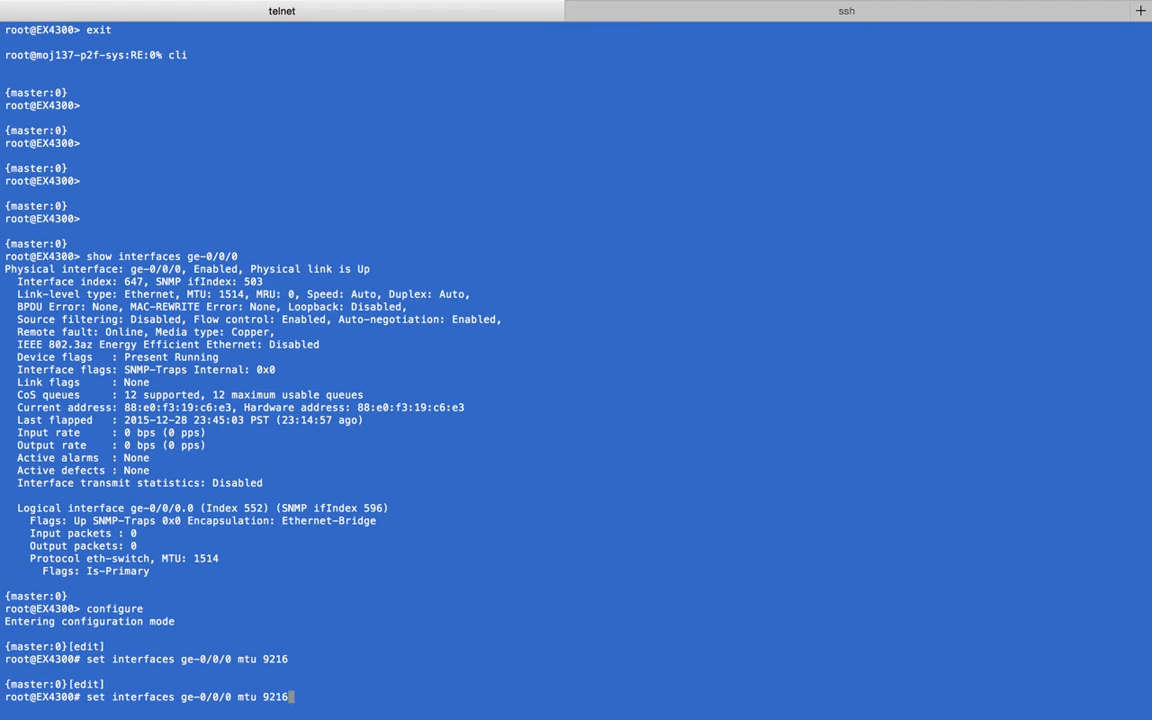
key(Left)
key(Left)
key(Left)
key(BackSpace)
text(1)
key(Return)
text(commit)
key(Return)
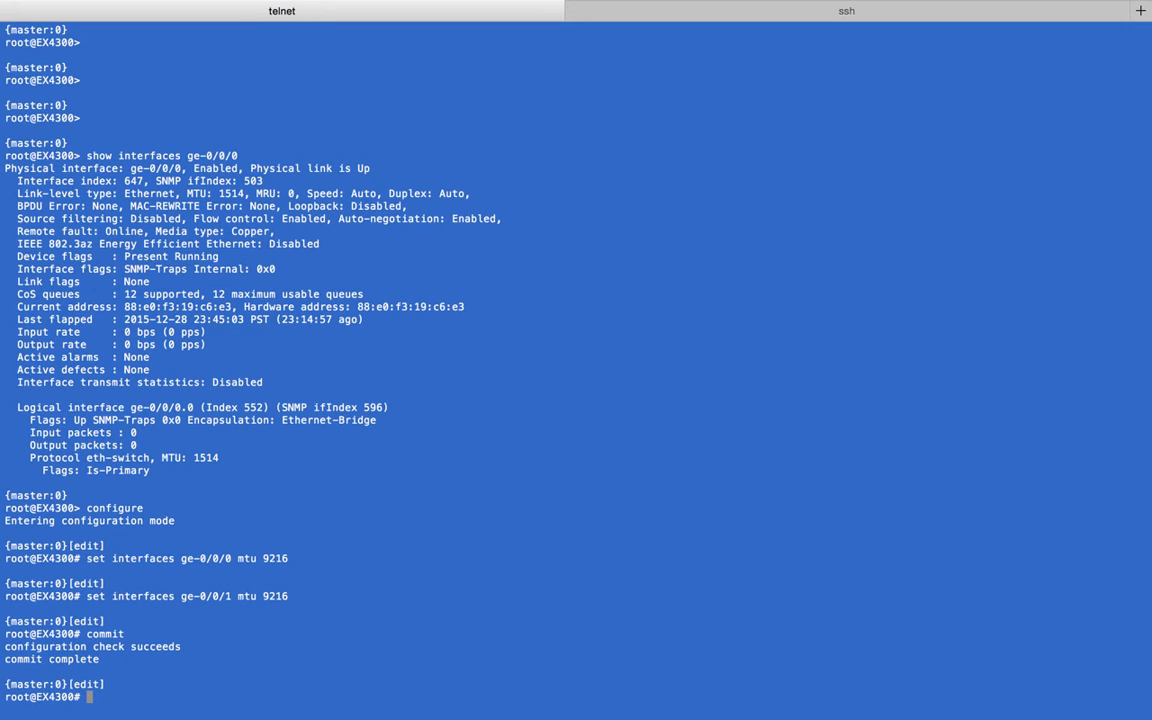
text(show)
key(BackSpace)
key(BackSpace)
key(BackSpace)
key(BackSpace)
key(BackSpace)
Leave the terminal and switch to Spirent TestCenter in the Microsoft Remote Desktop session.
mouse_move(352, 4)
key(ctrl+Left)
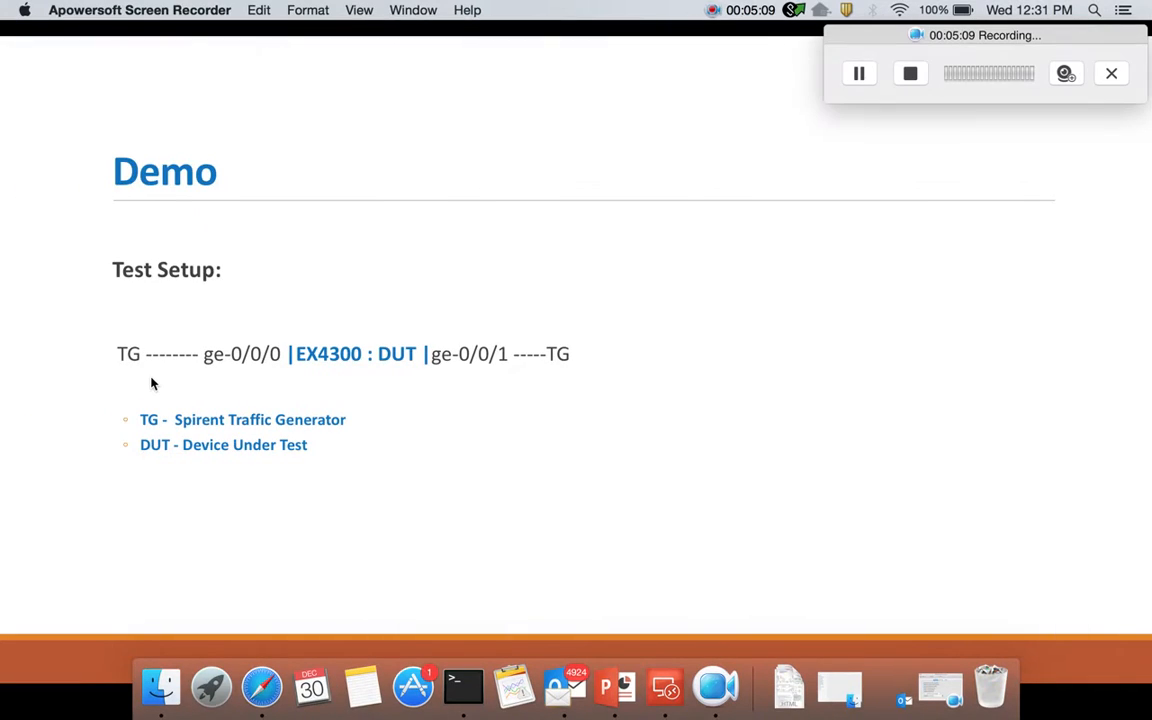
click(665, 687)
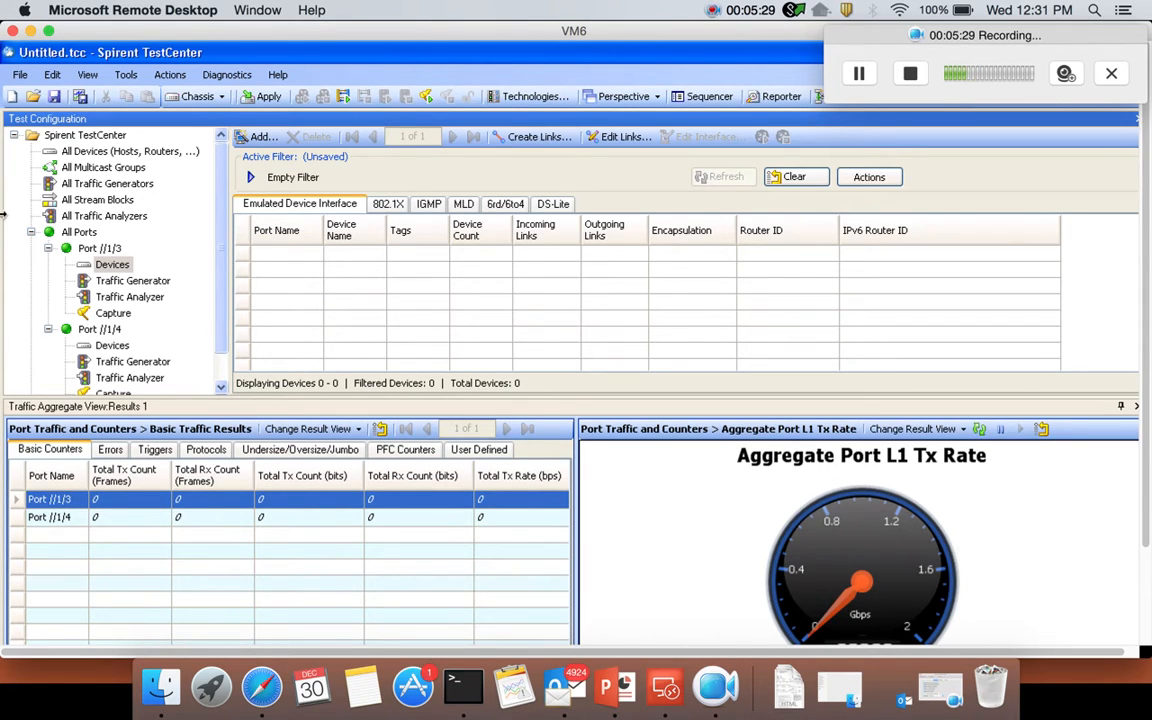
Start the RFC 2544 benchmarking wizard and proceed to its test selection.
click(126, 80)
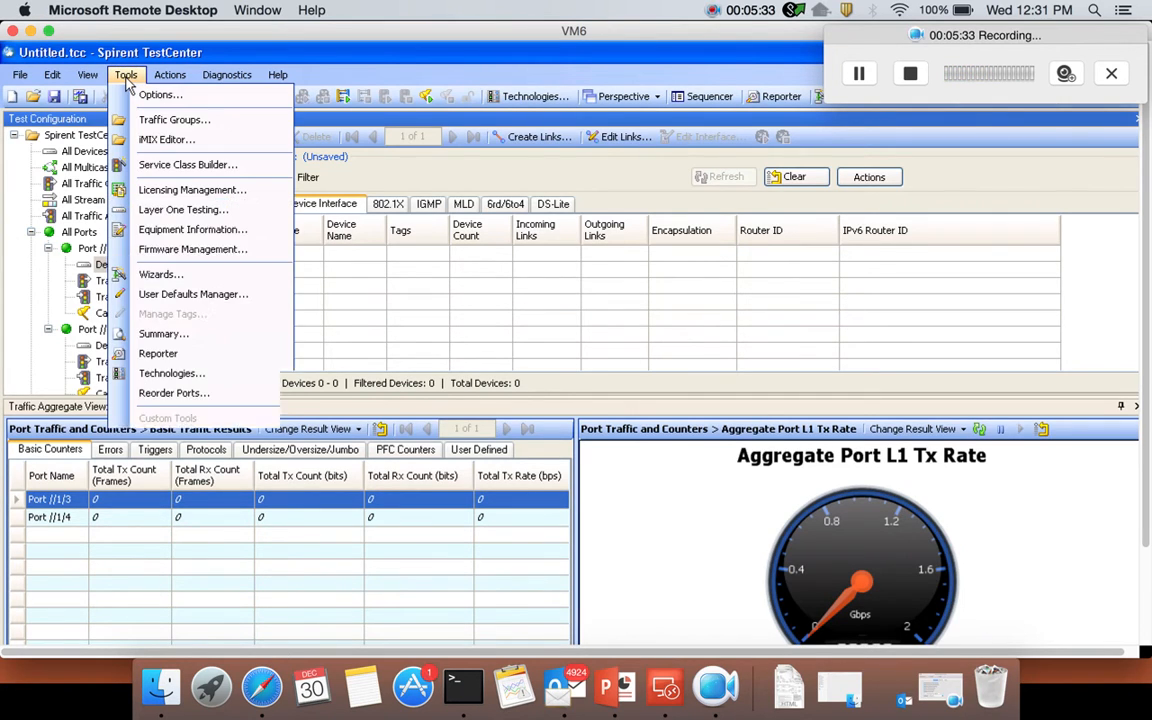
click(177, 276)
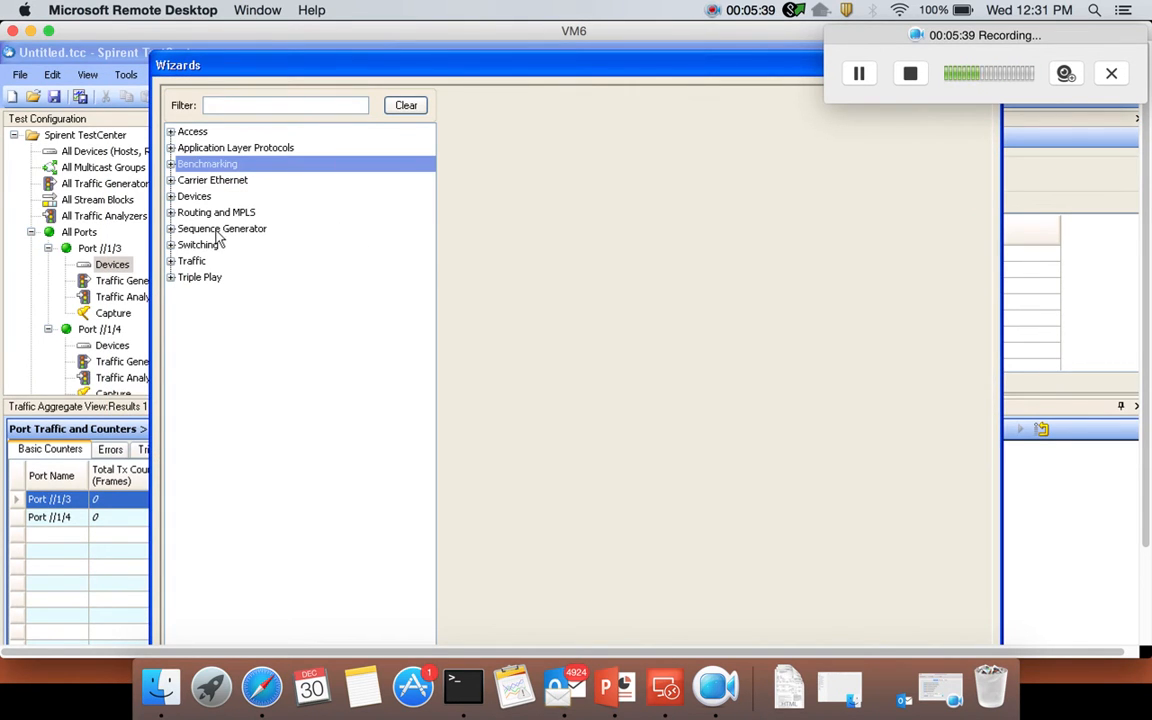
click(171, 165)
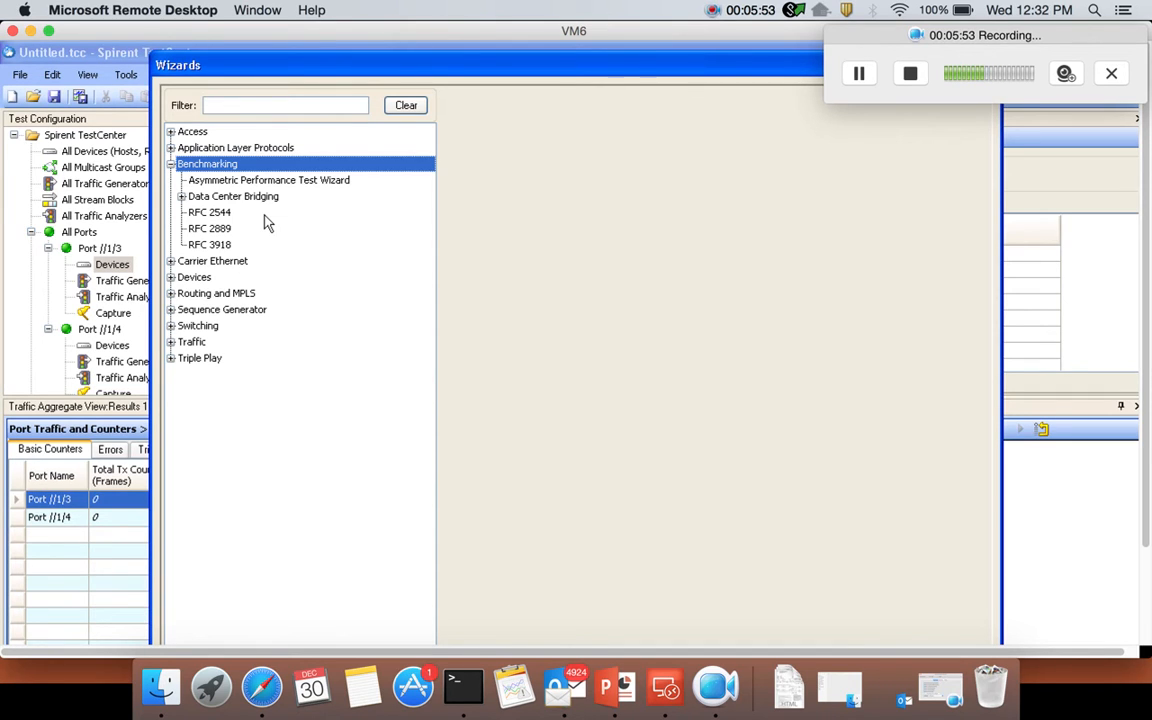
click(229, 215)
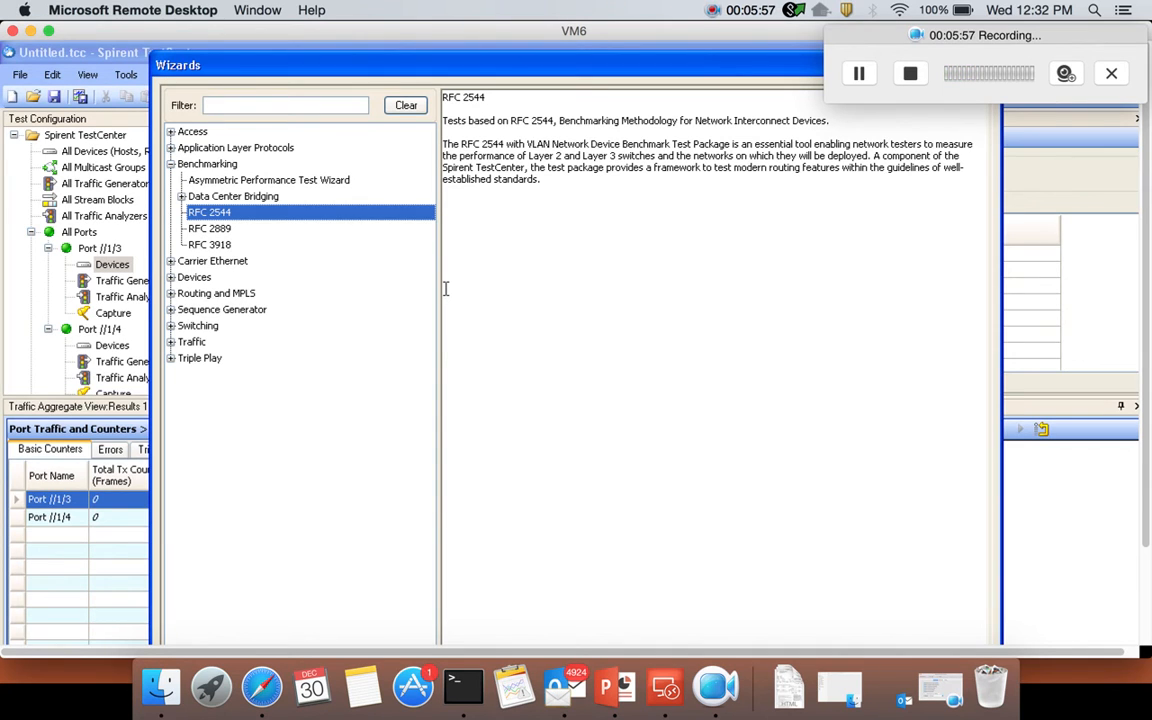
scroll(532, 318, down, 5)
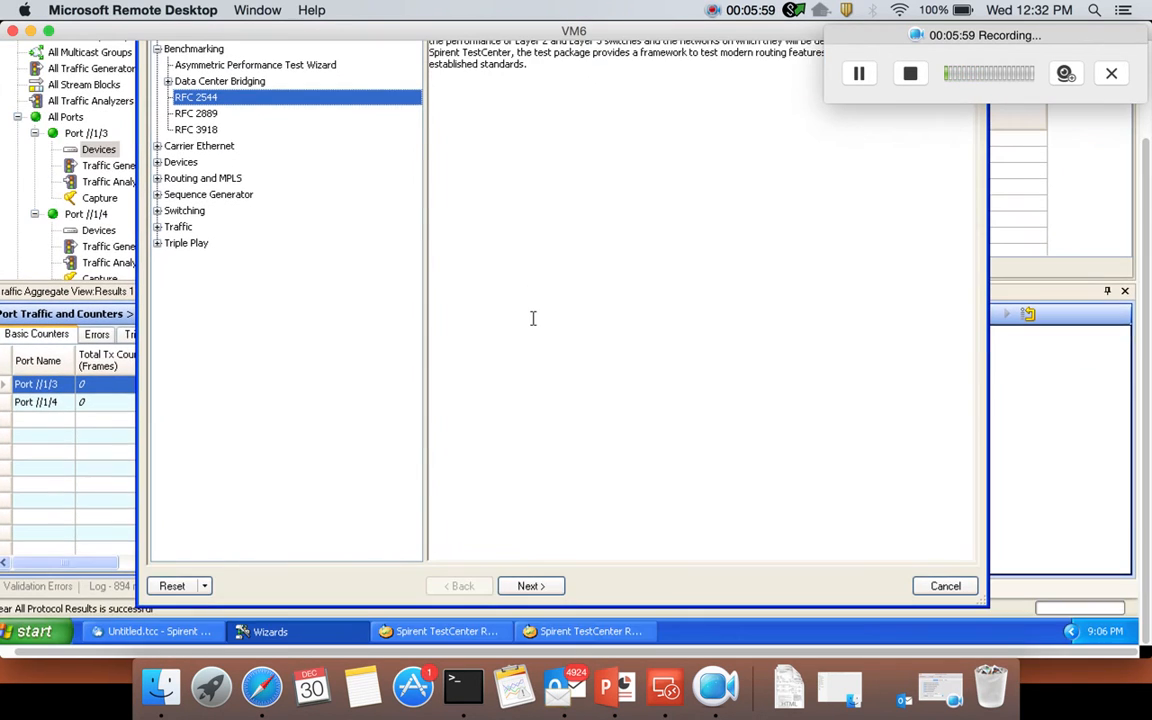
click(550, 588)
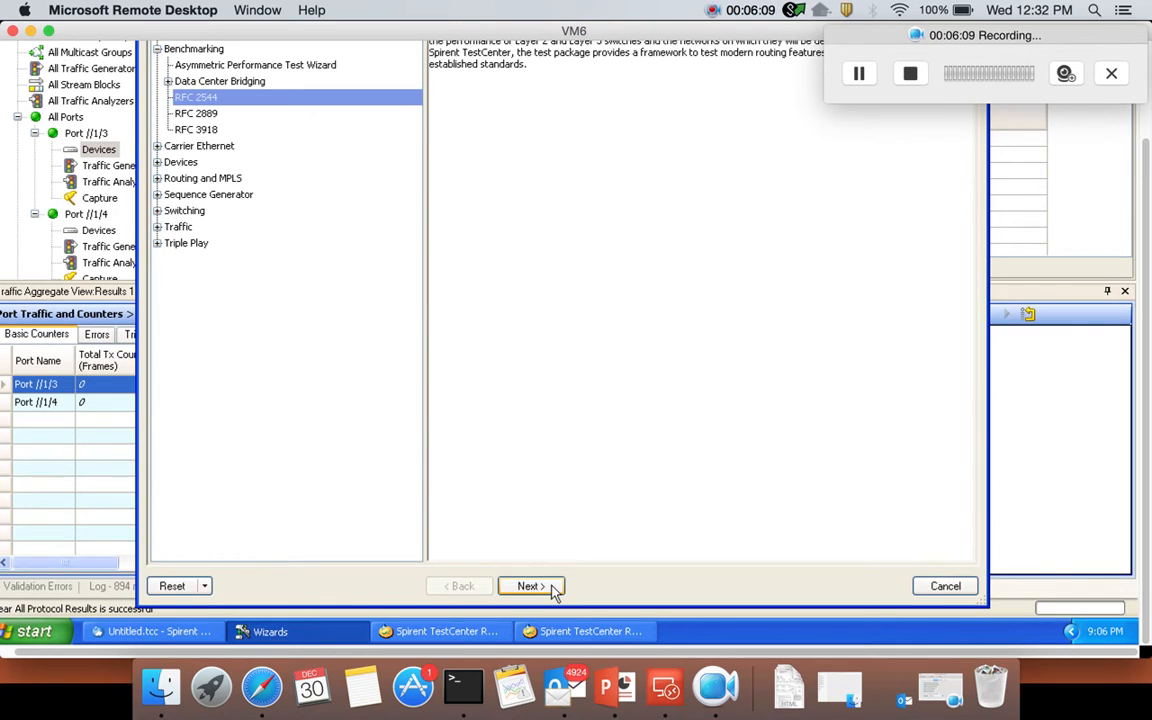
click(530, 586)
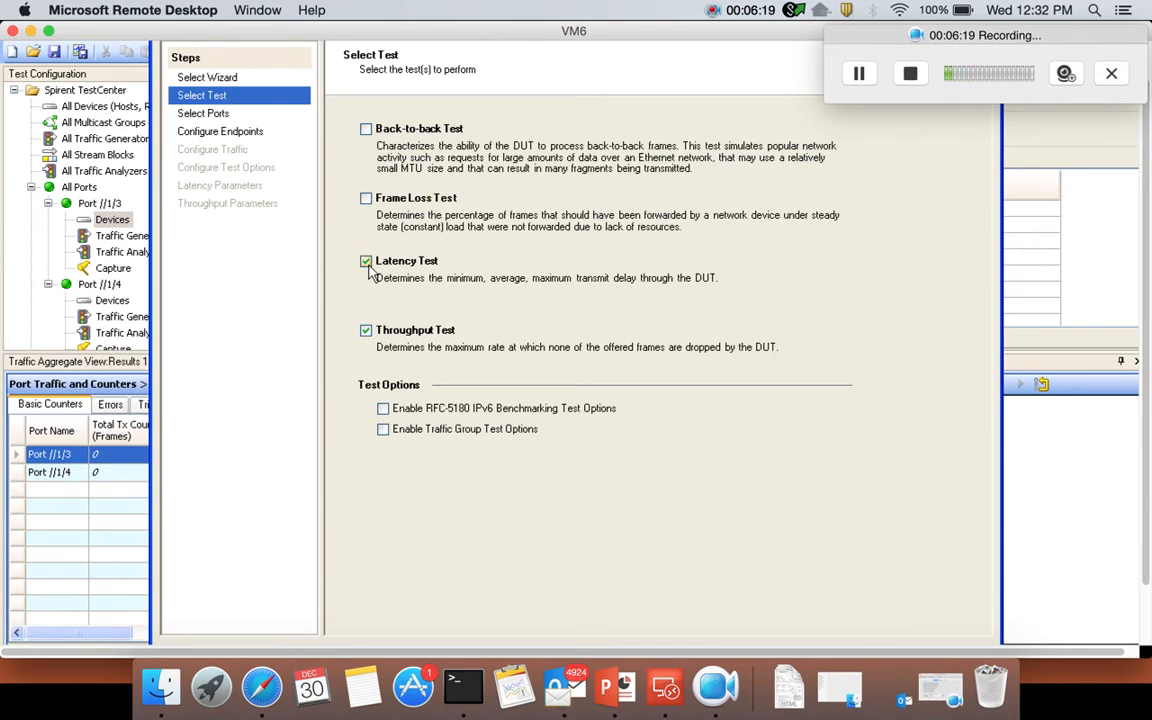
click(366, 331)
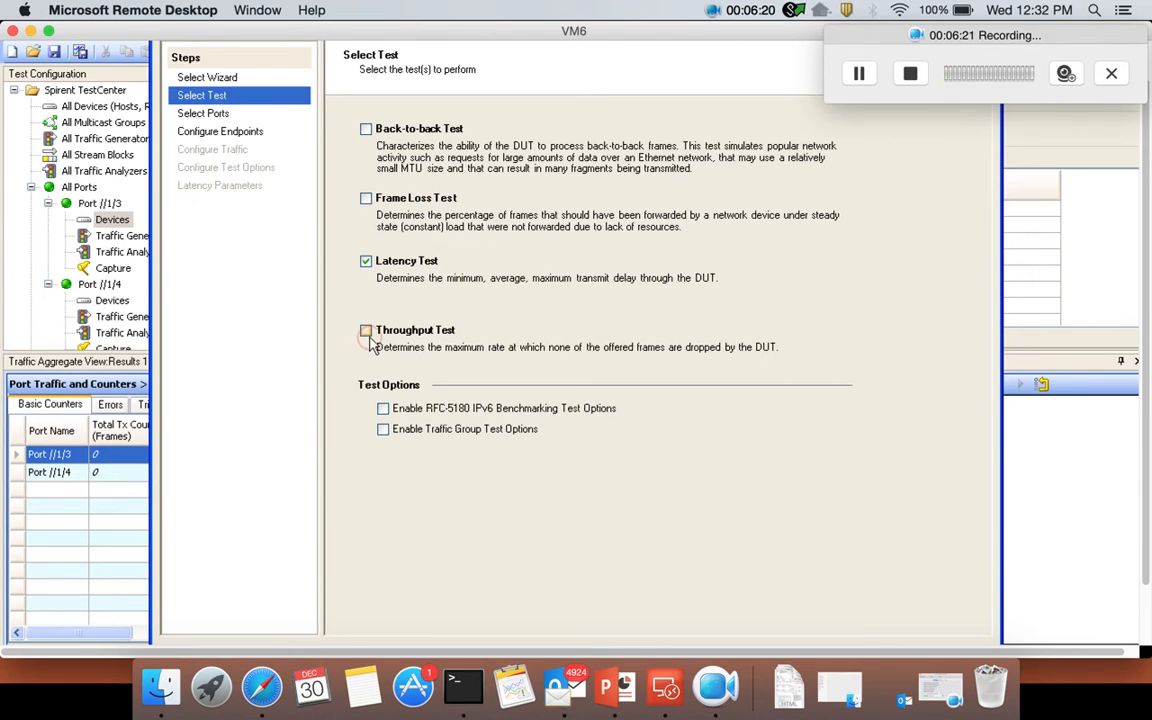
click(366, 262)
click(366, 262)
click(366, 330)
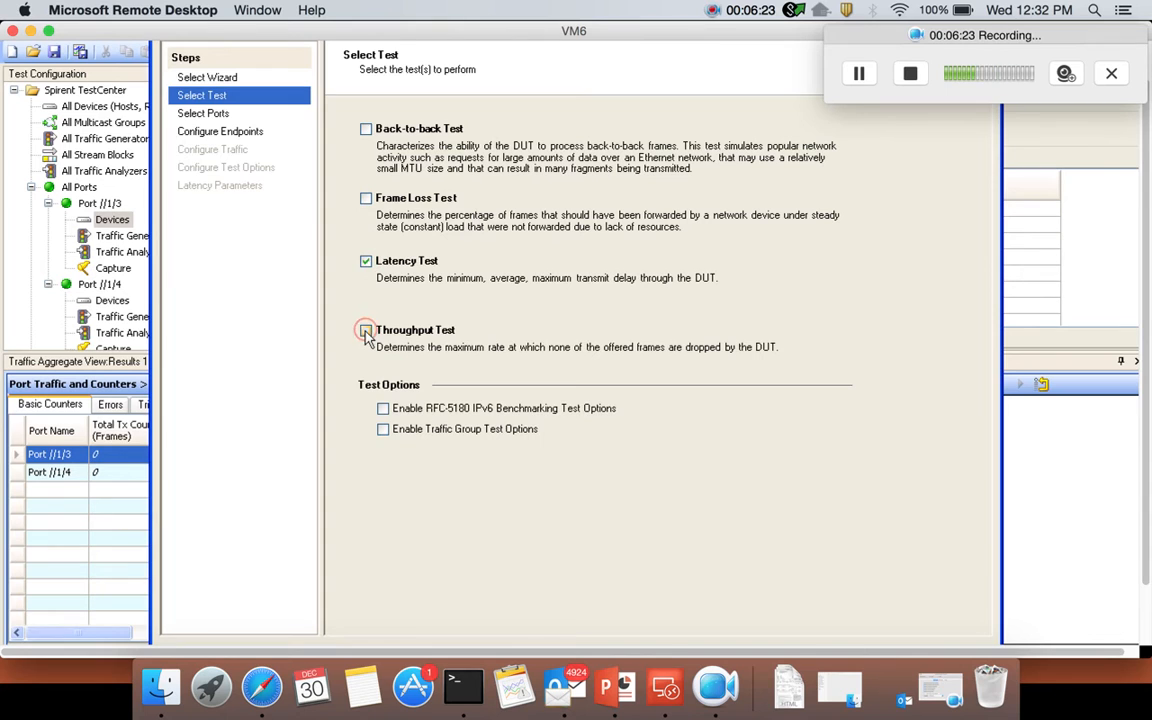
Accept the Latency and Throughput tests and the selected ports //1/3 and //1/4, and proceed to endpoint configuration.
scroll(480, 440, down, 3)
scroll(486, 441, down, 2)
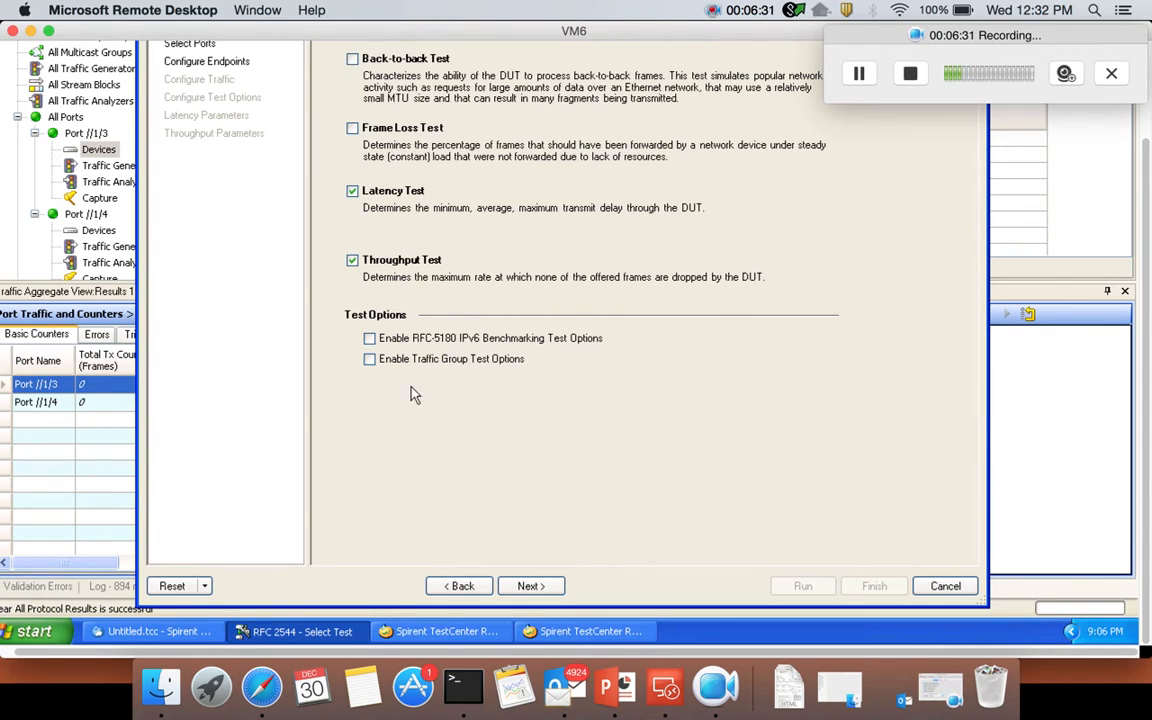
click(546, 586)
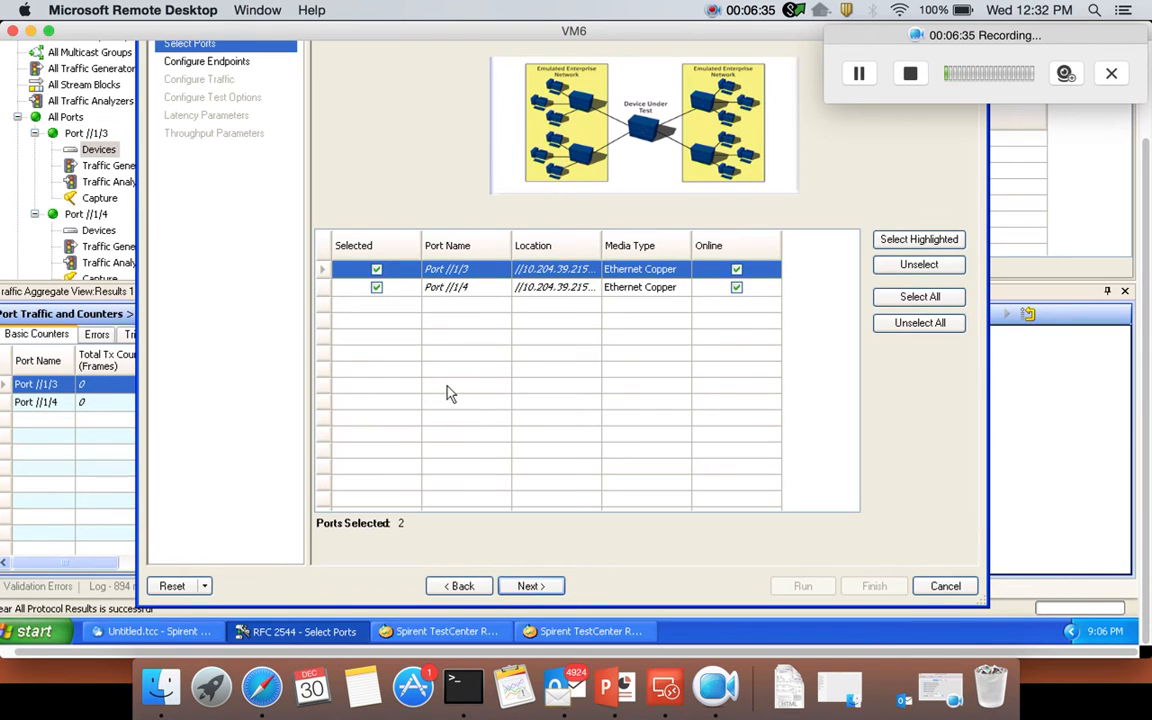
click(556, 587)
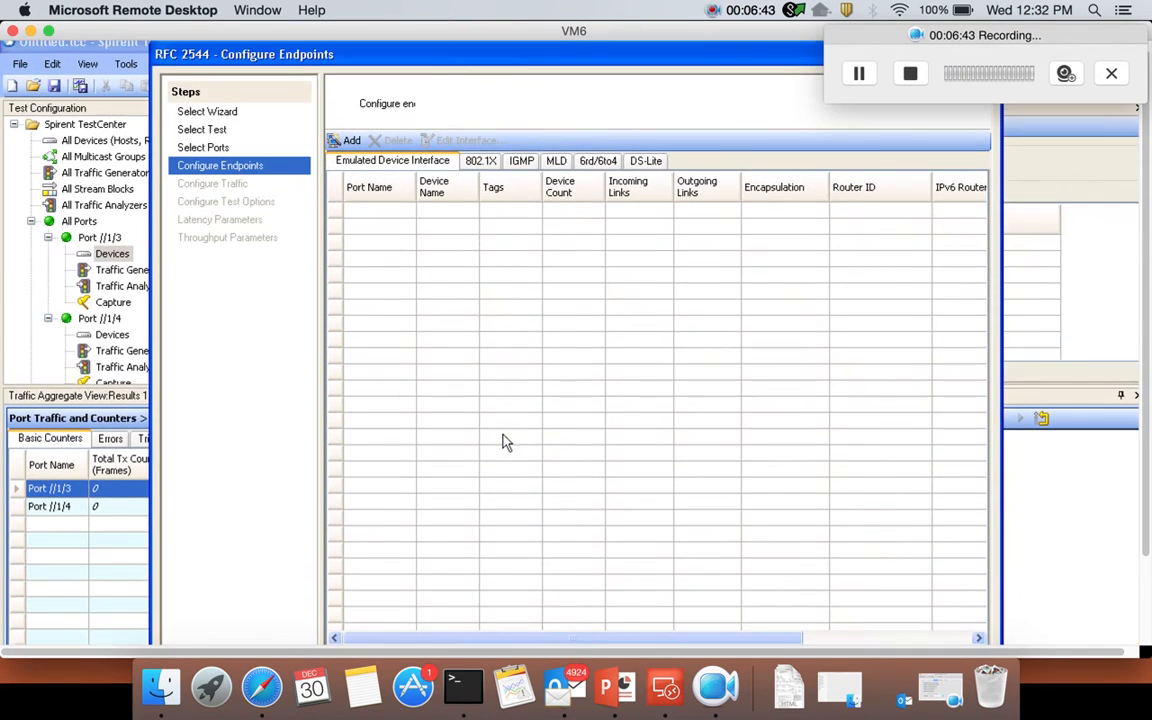
Add one traffic-only IPv4 device on each of ports //1/3 and //1/4 with the default addresses, and proceed to traffic configuration.
click(346, 141)
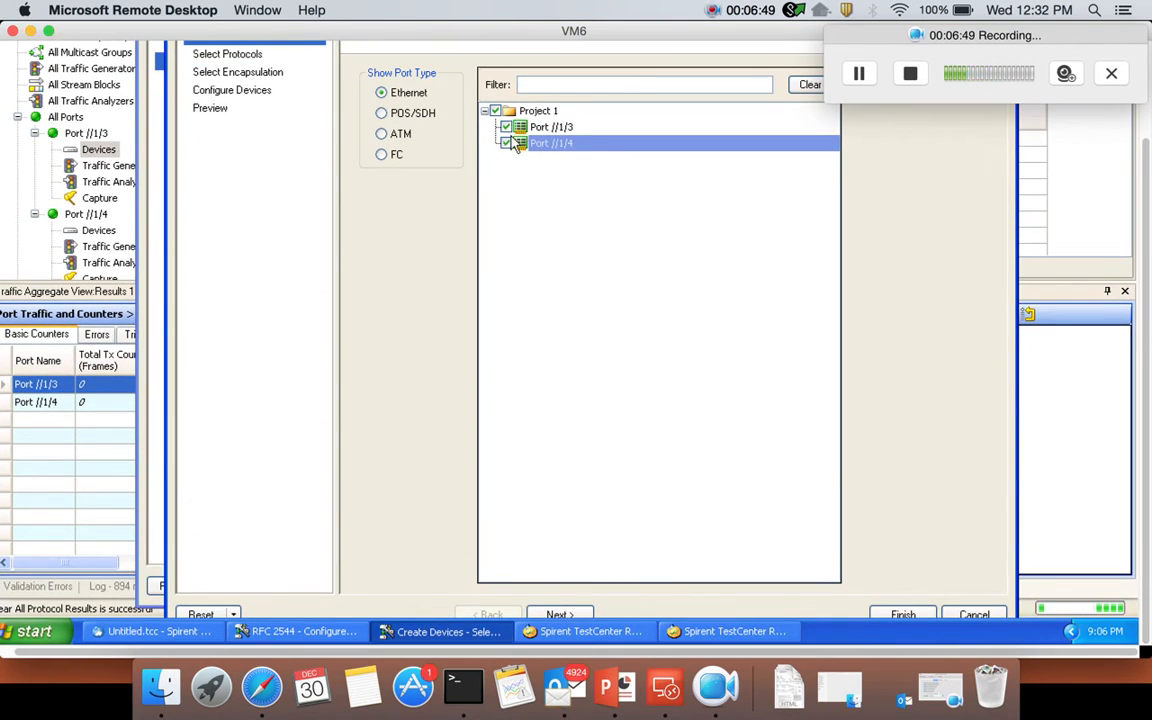
click(559, 614)
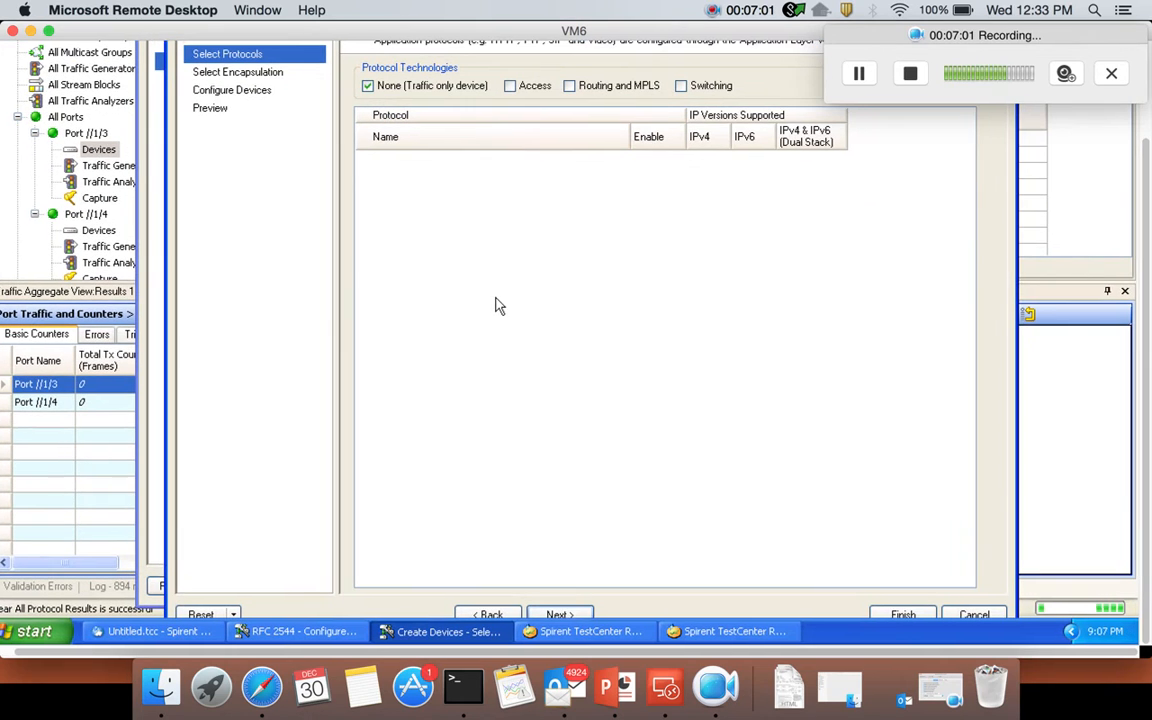
click(571, 615)
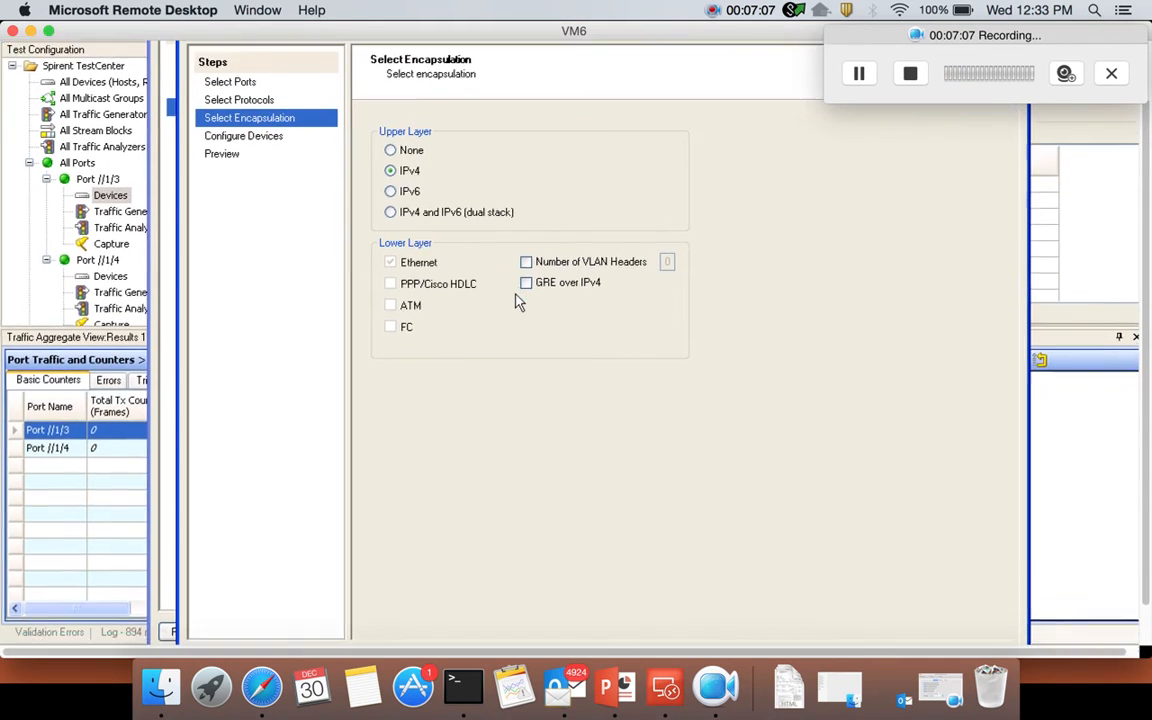
click(558, 615)
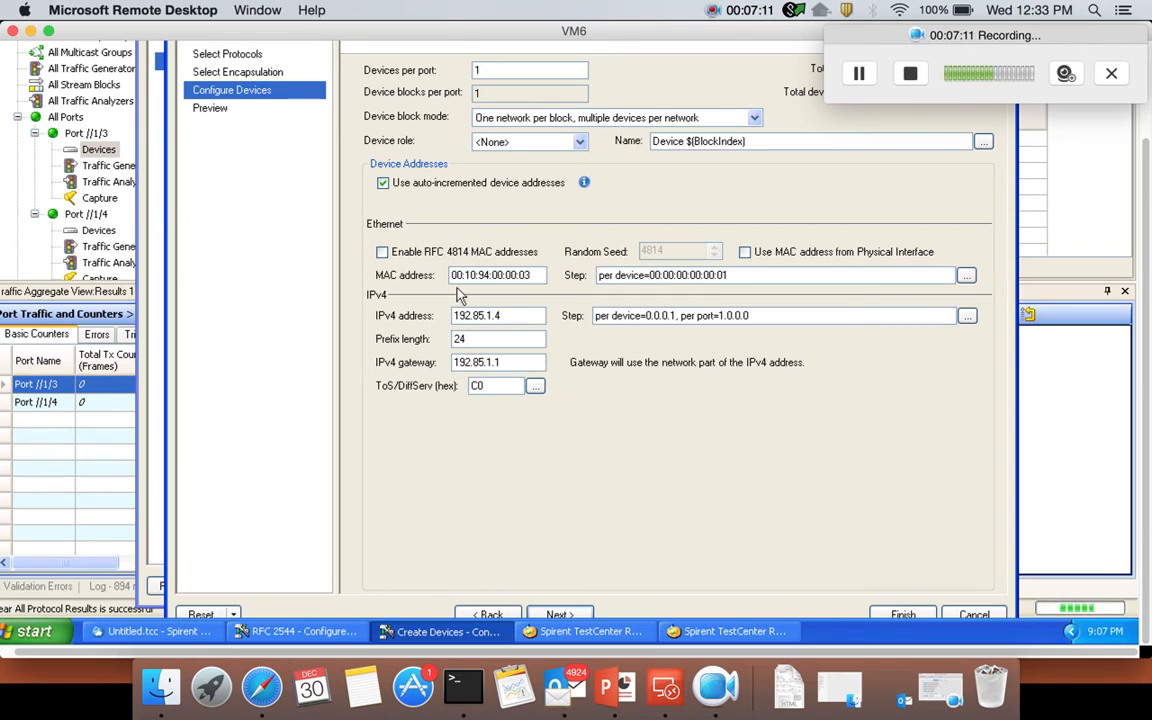
click(560, 615)
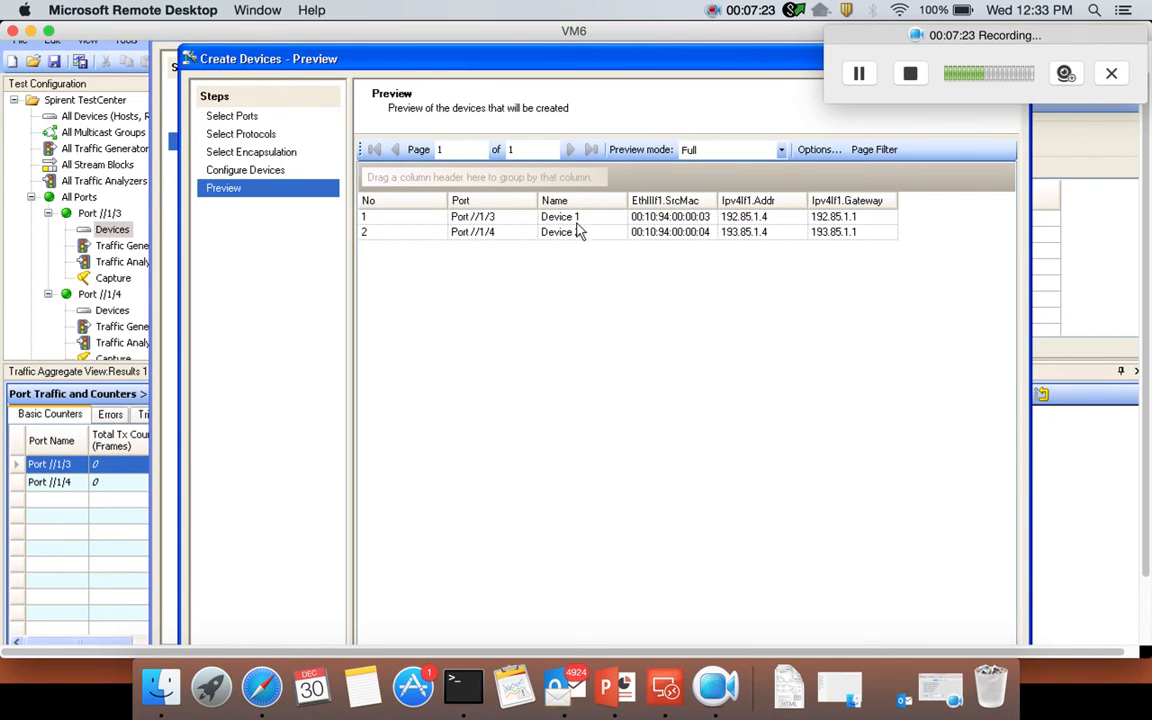
scroll(586, 330, down, 3)
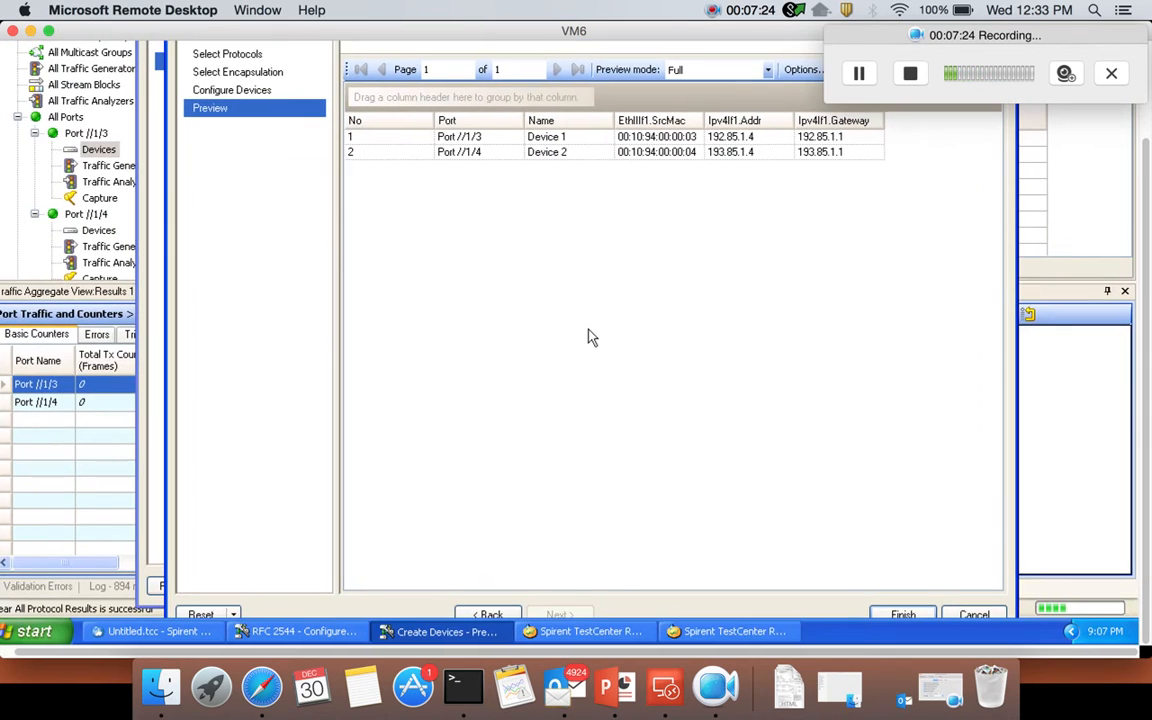
click(886, 615)
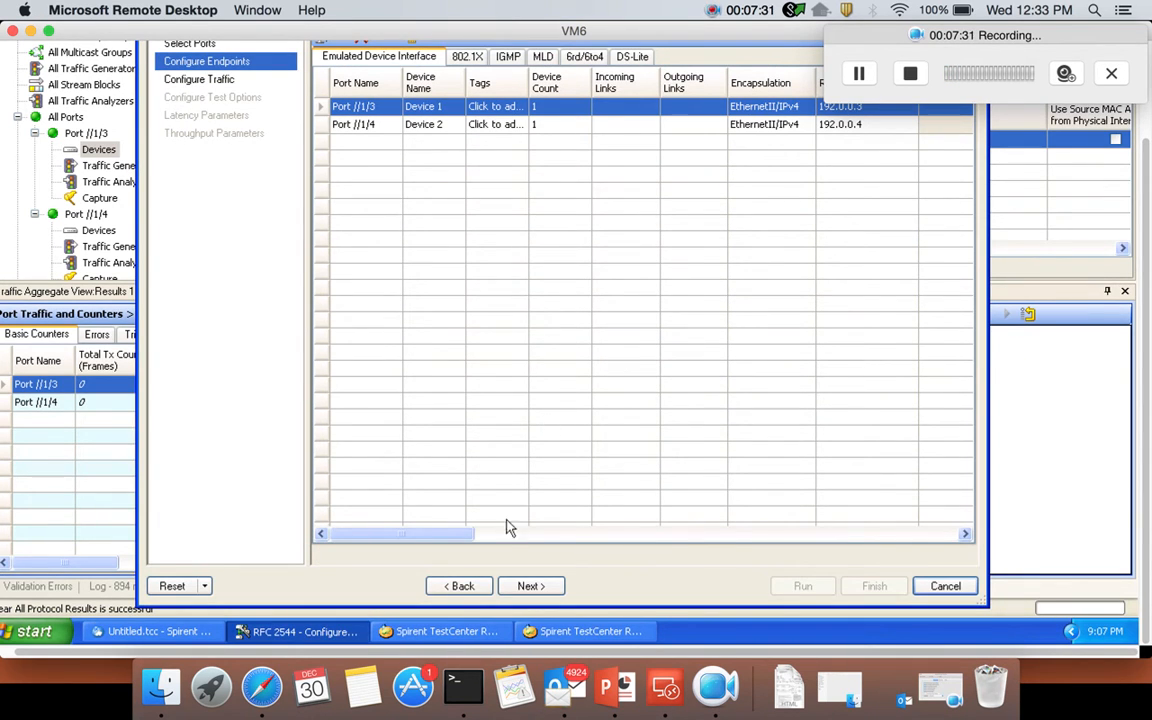
click(525, 586)
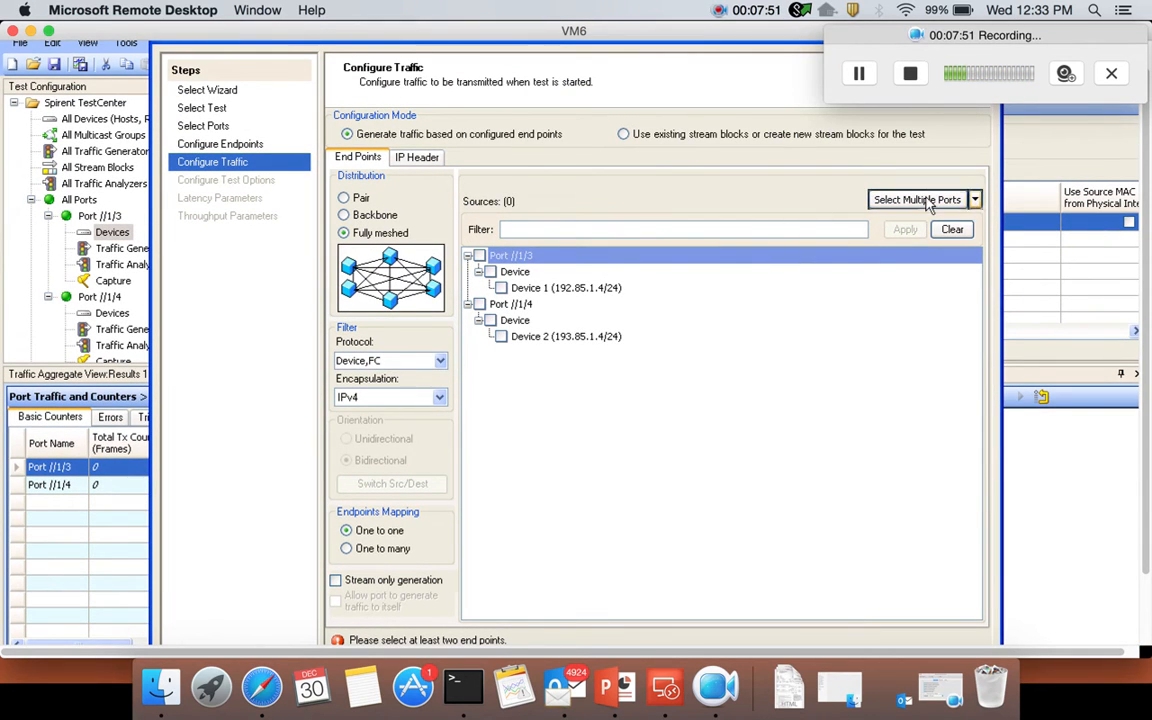
click(974, 199)
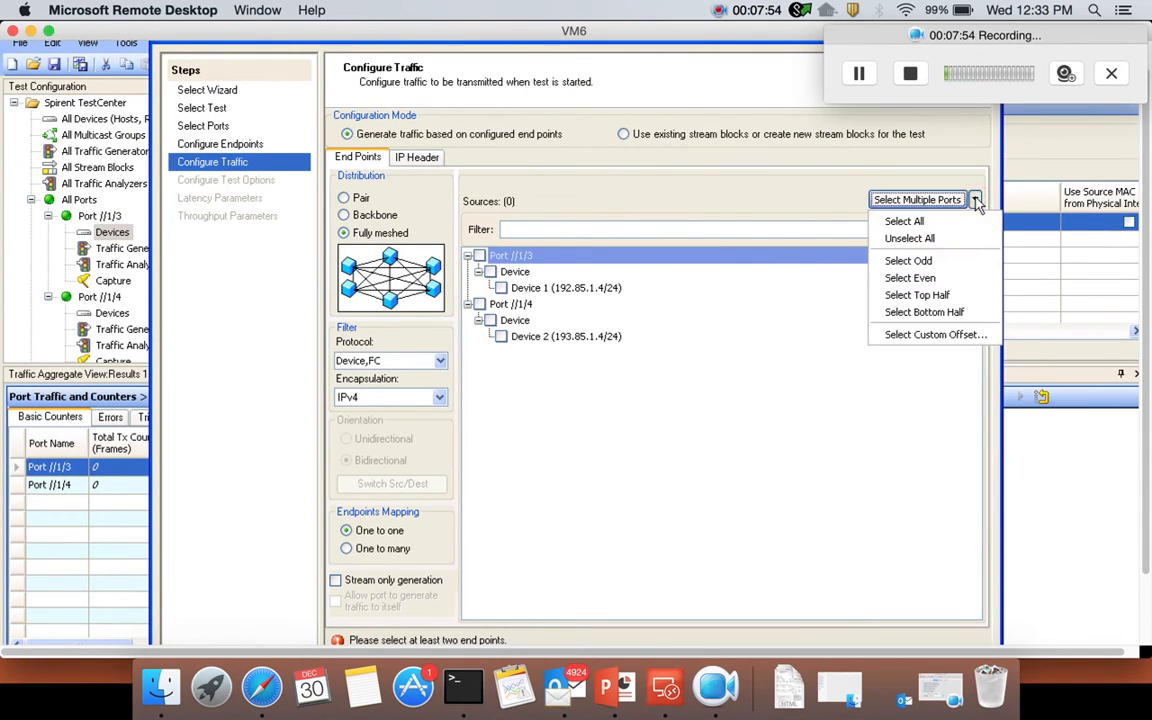
click(930, 222)
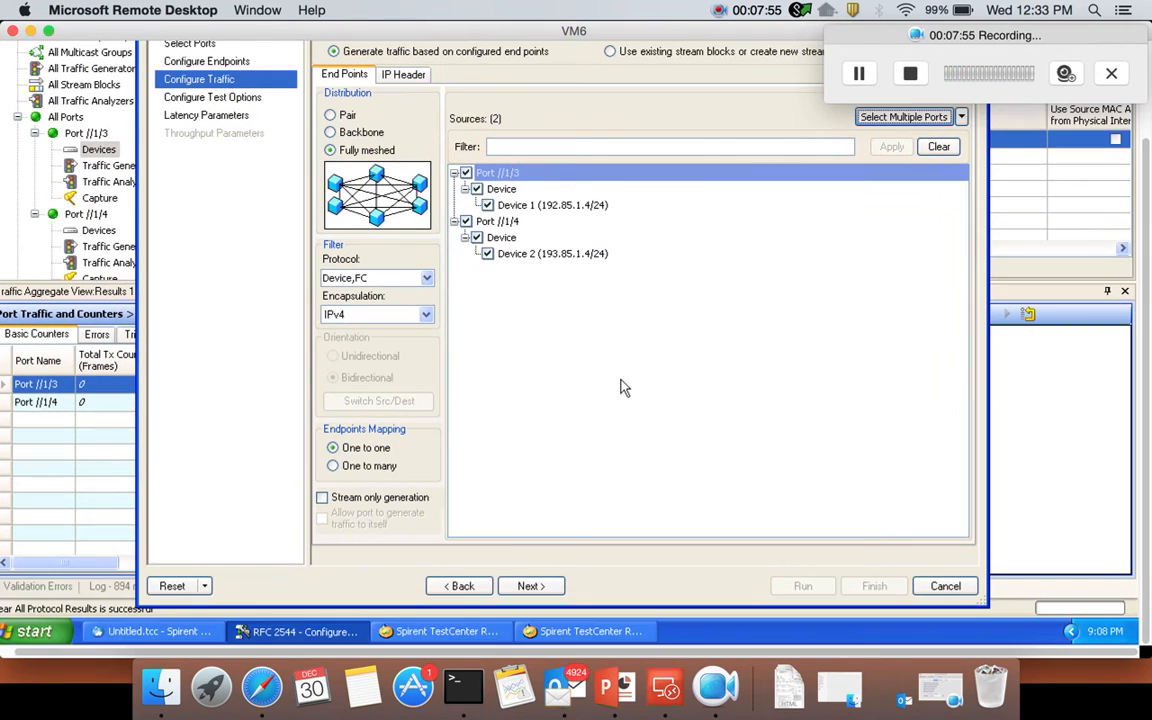
click(530, 586)
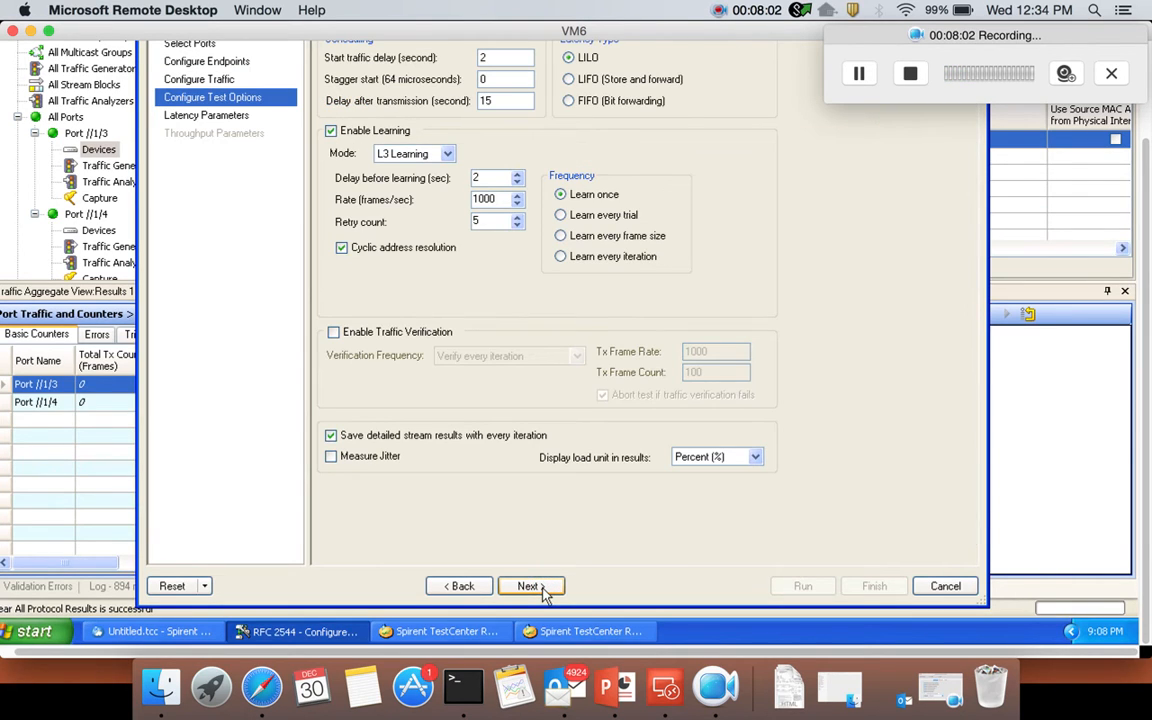
click(489, 588)
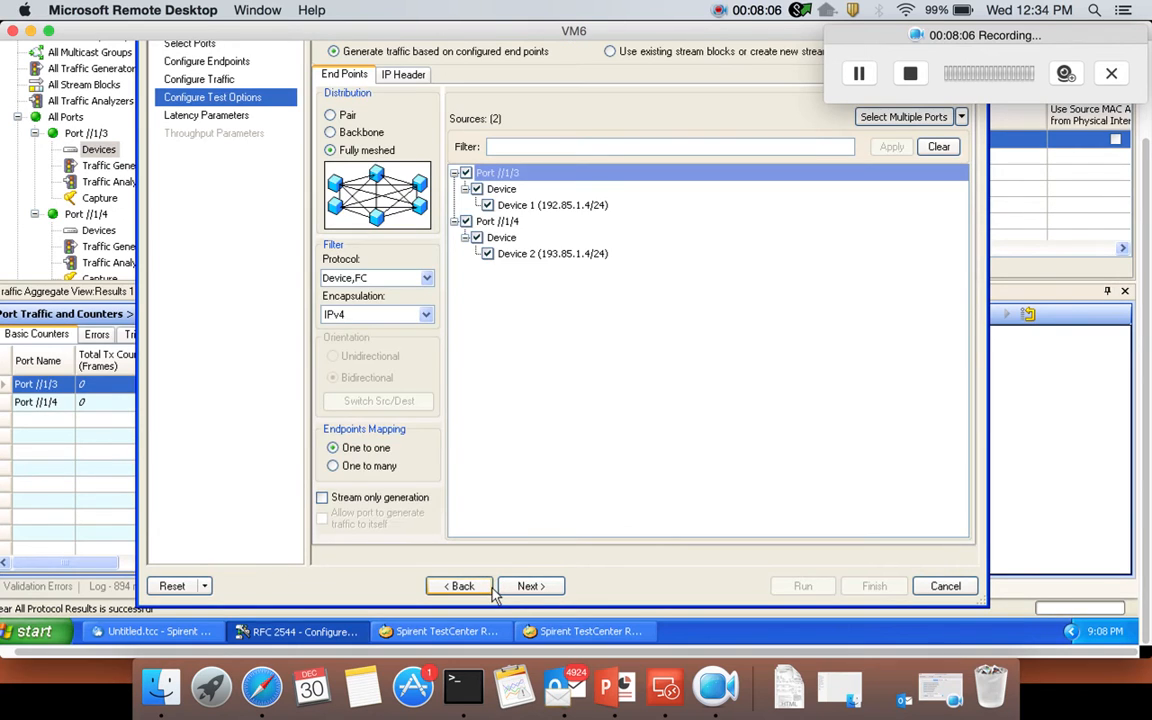
click(489, 587)
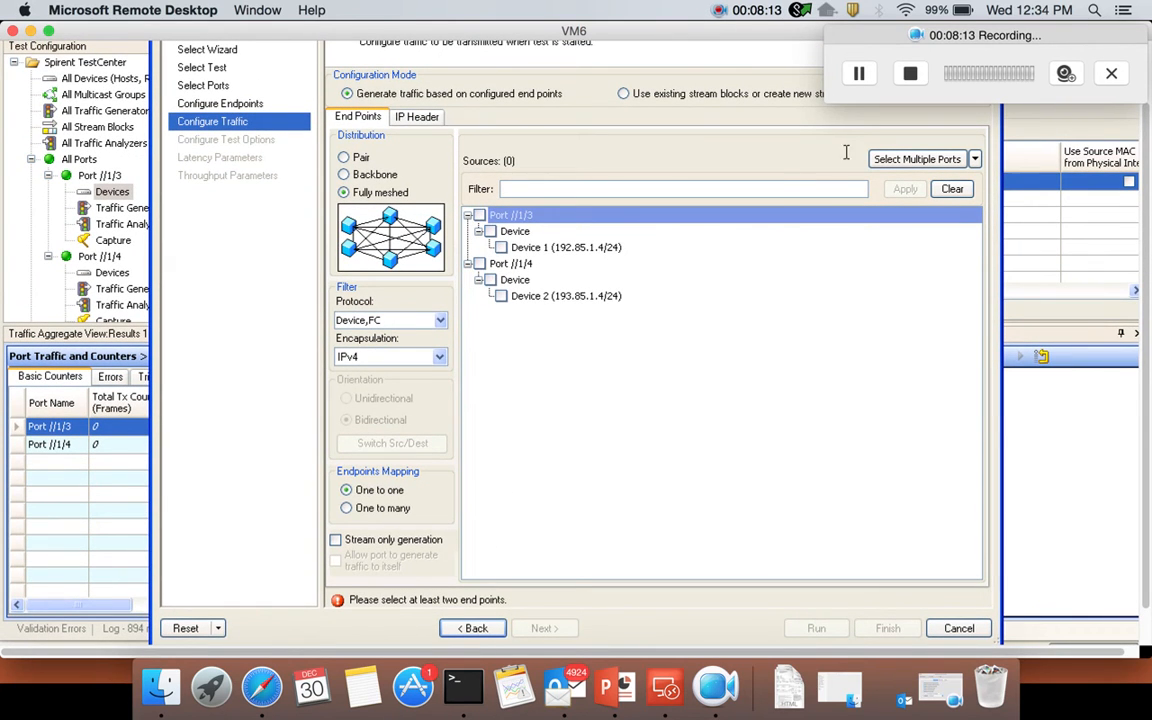
Select all devices on ports //1/3 and //1/4 as fully meshed traffic endpoints and proceed to the test options.
click(974, 160)
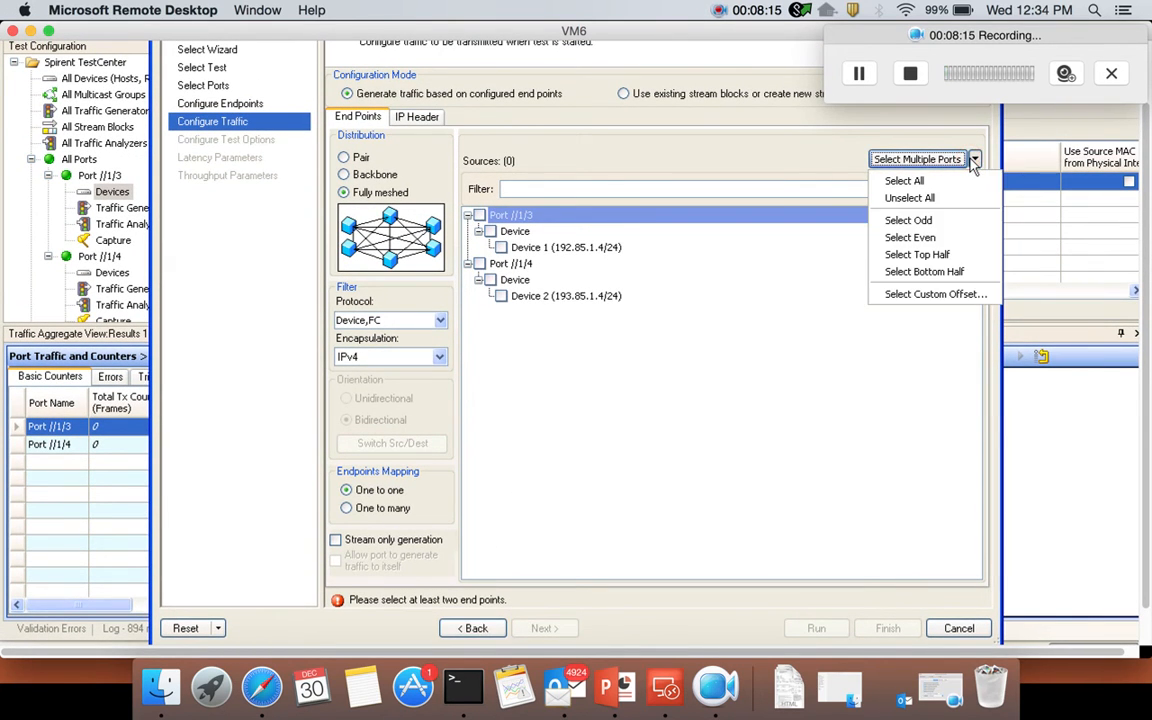
click(918, 181)
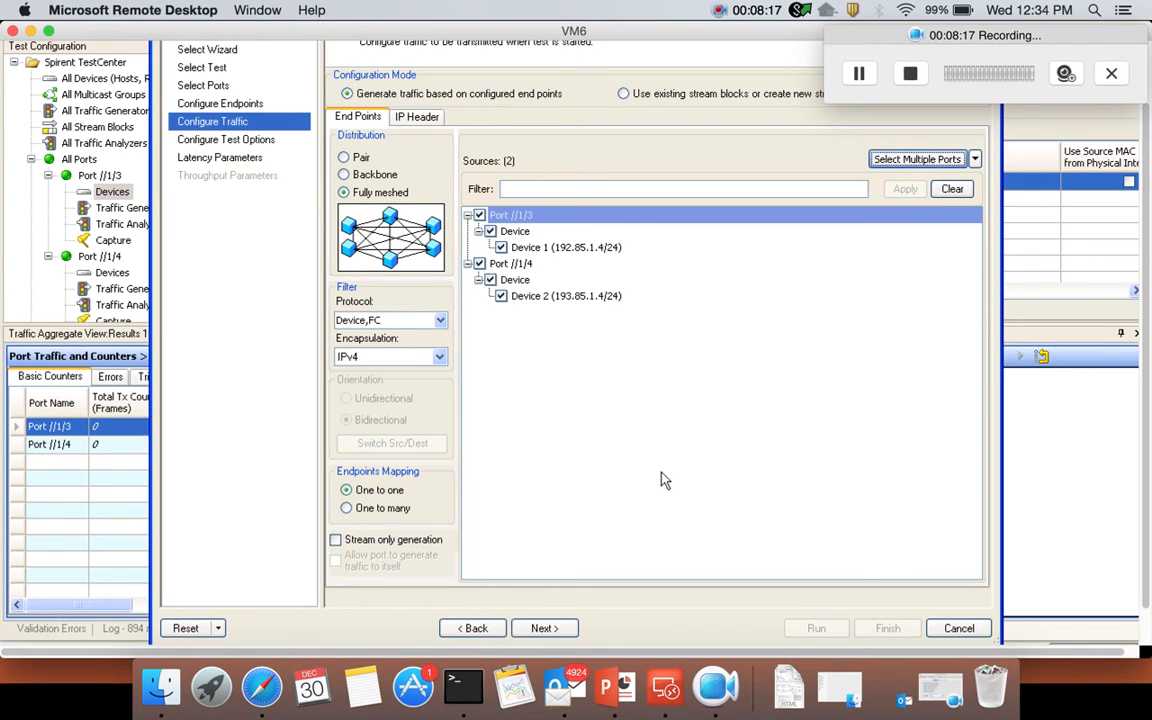
click(556, 634)
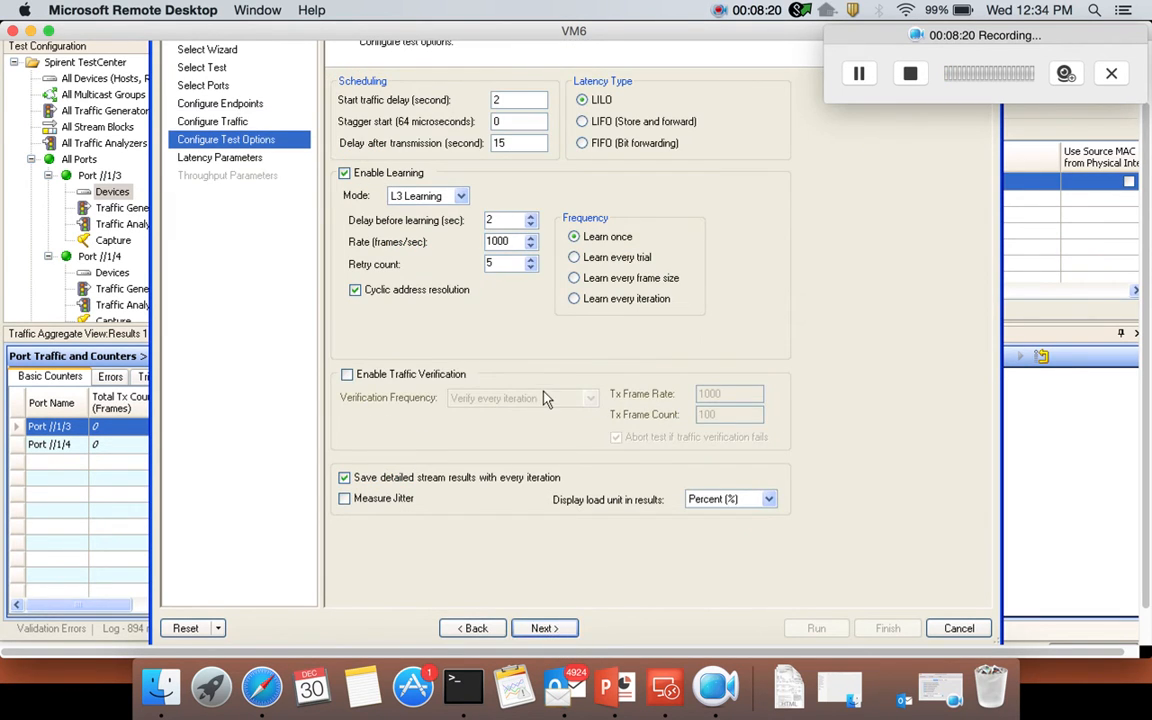
Set the latency type to LIFO (Store and forward) and the learning mode to L2 Learning.
scroll(545, 398, up, 2)
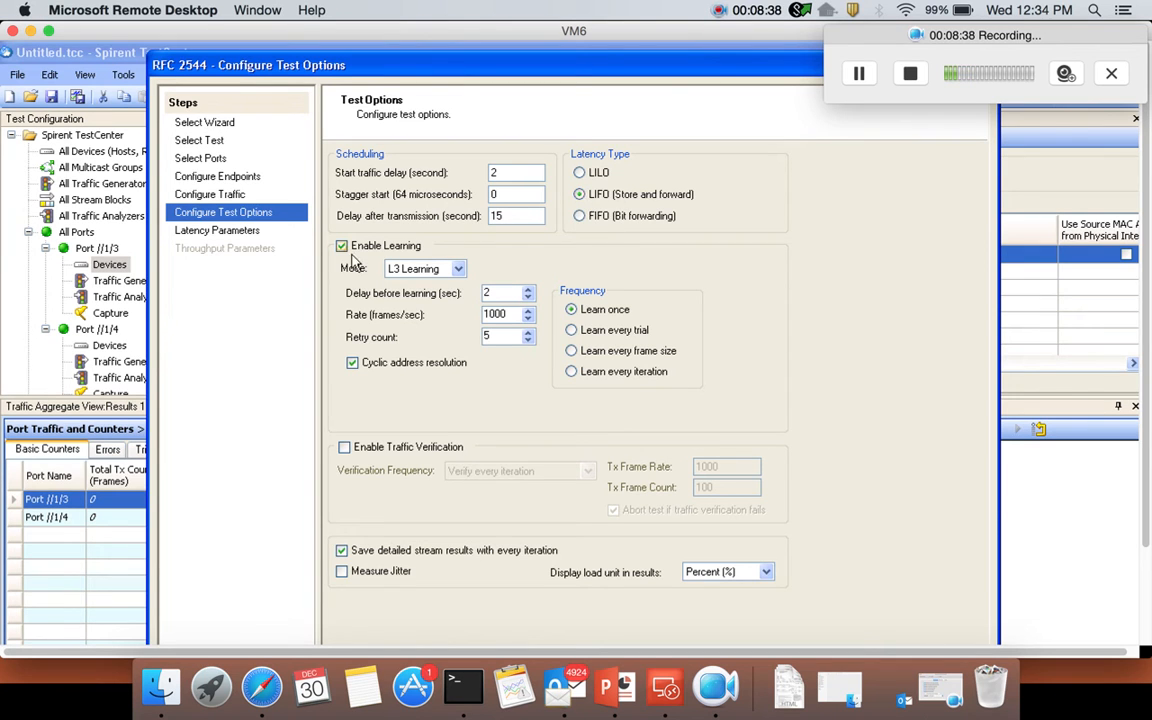
click(425, 268)
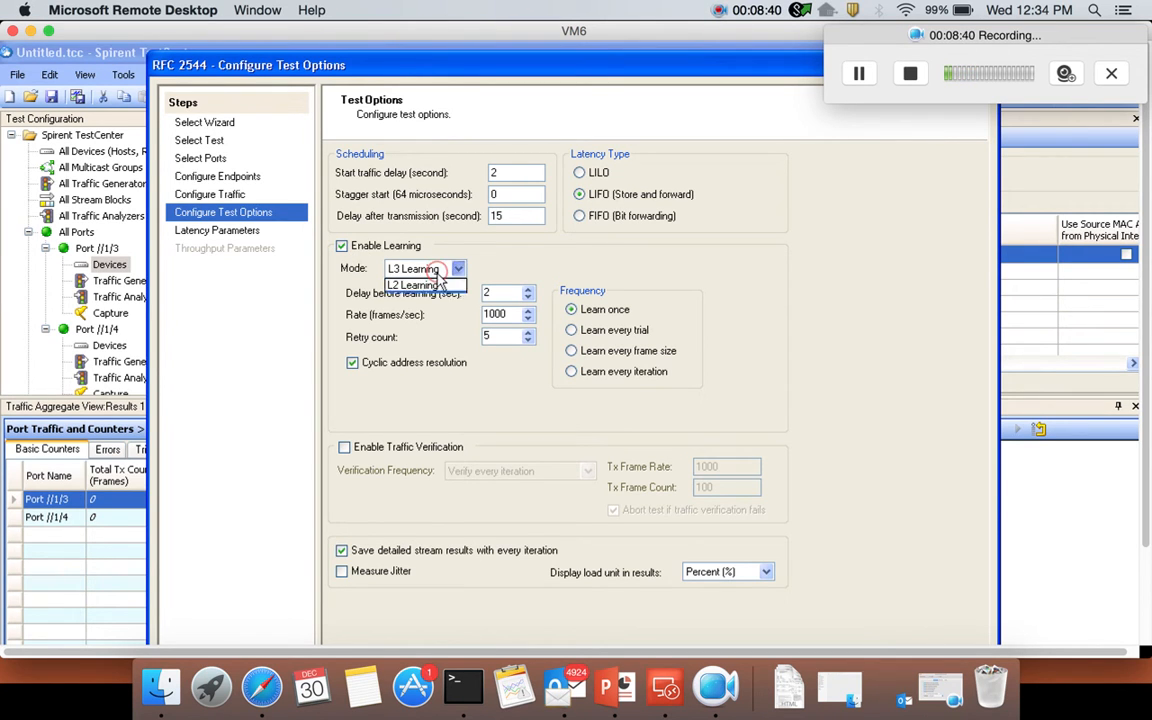
click(428, 286)
scroll(506, 466, down, 3)
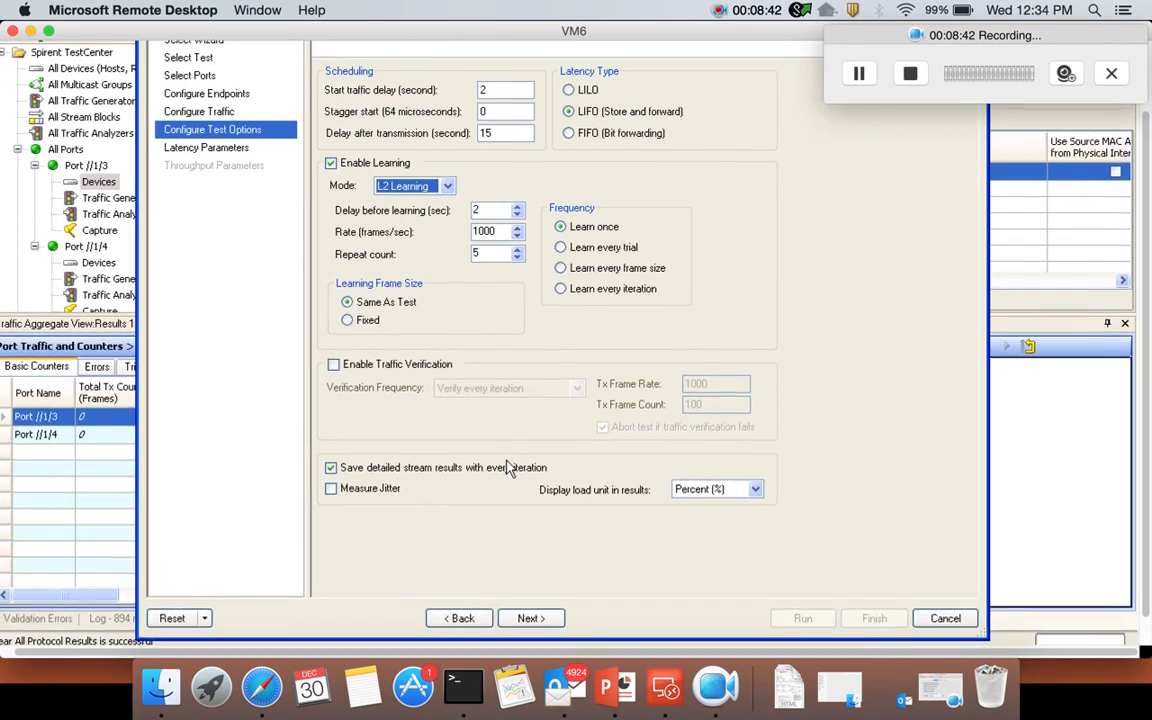
scroll(506, 466, right, 1)
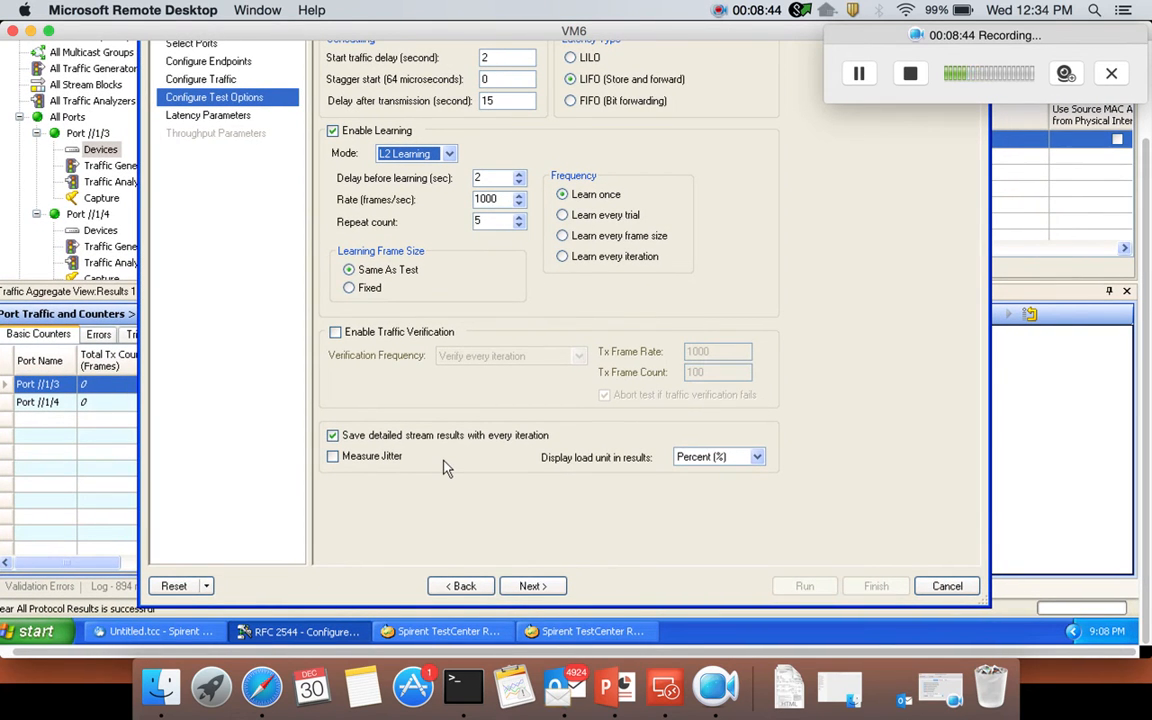
Enable jitter measurement, leave traffic verification off, and proceed to the latency parameters.
click(332, 456)
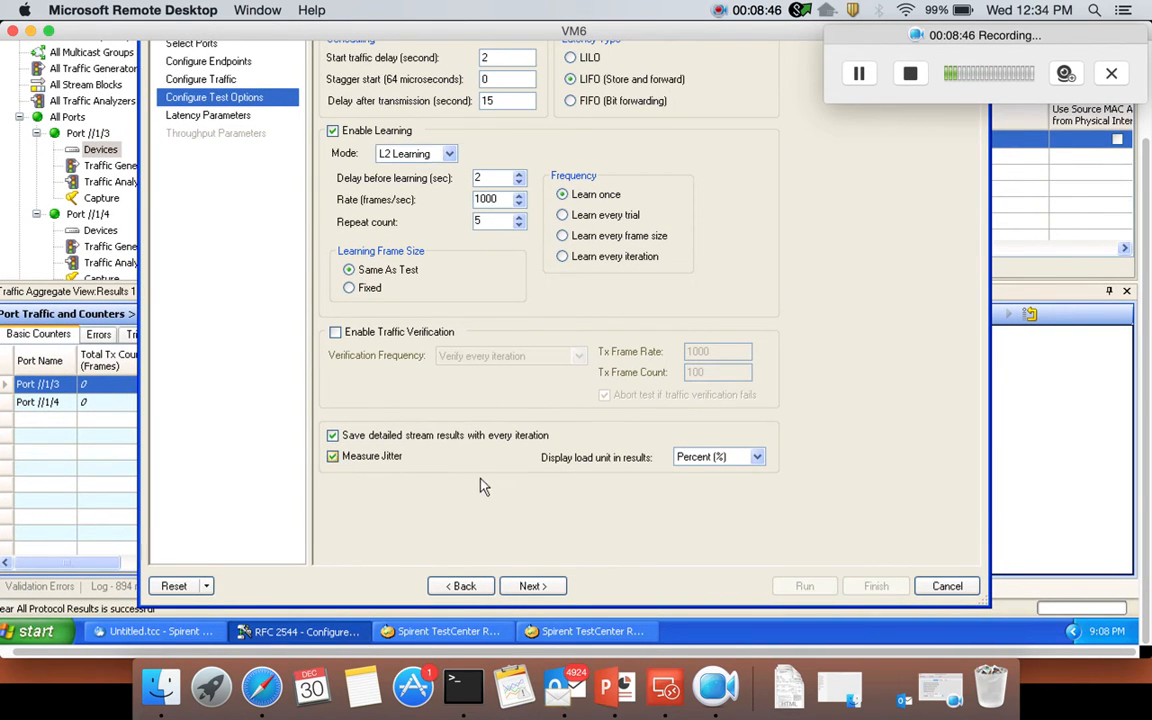
click(336, 333)
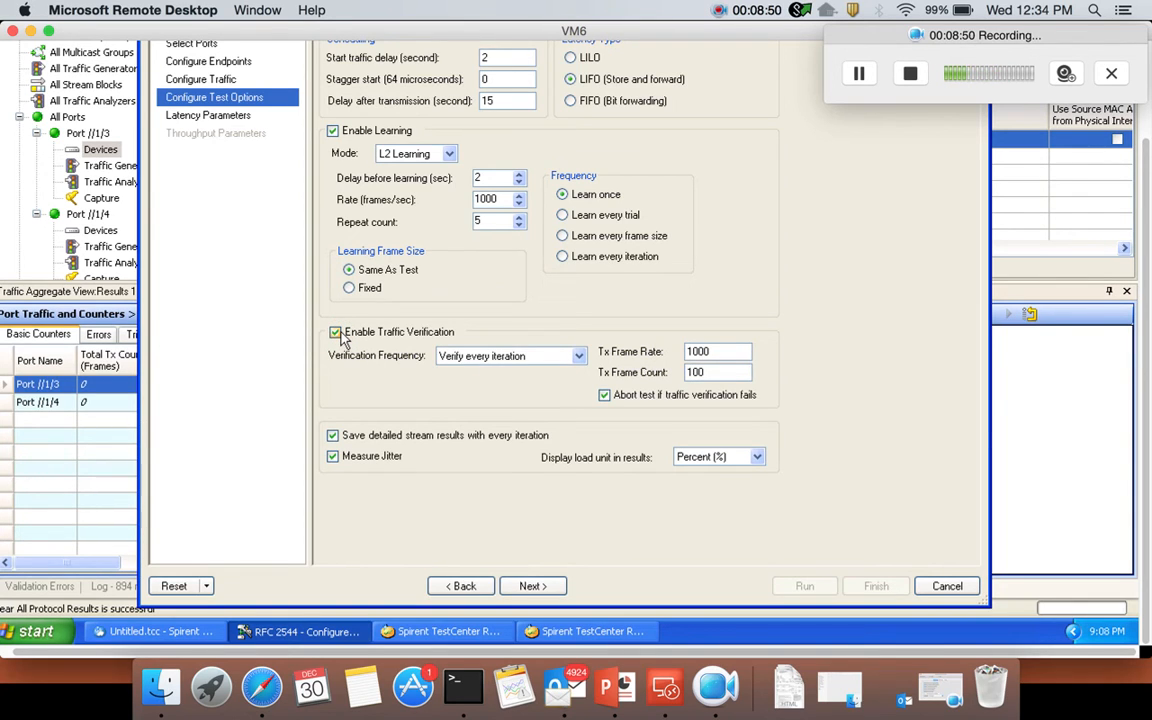
click(337, 333)
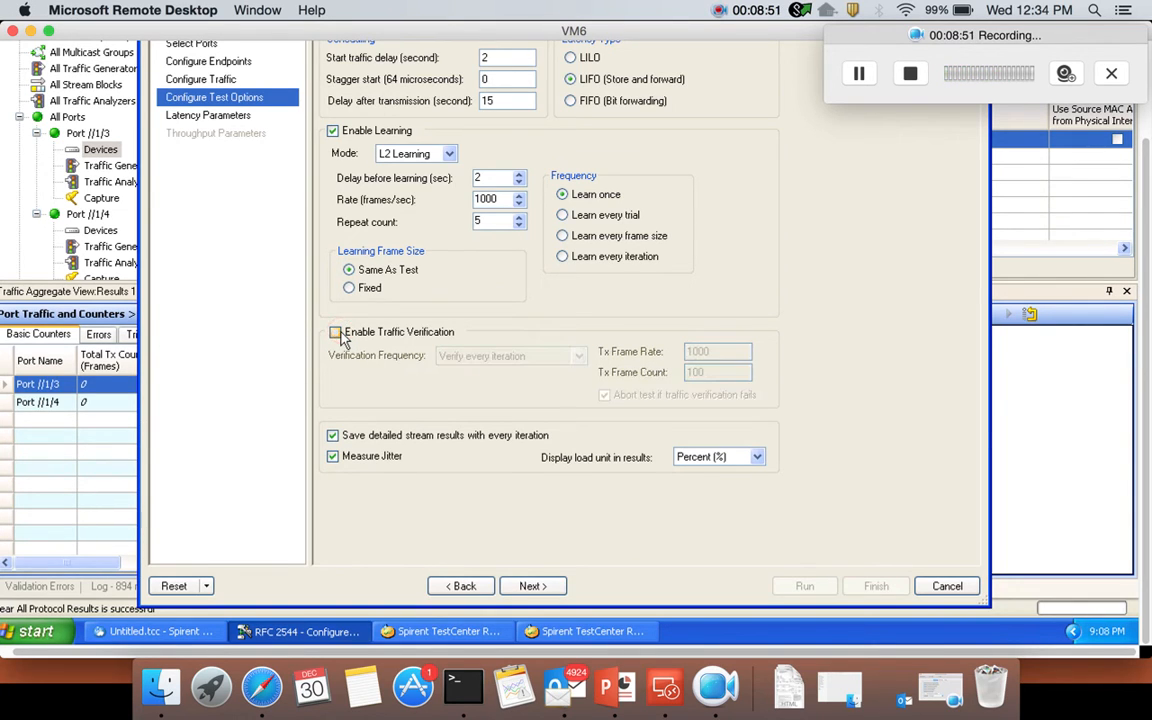
click(533, 586)
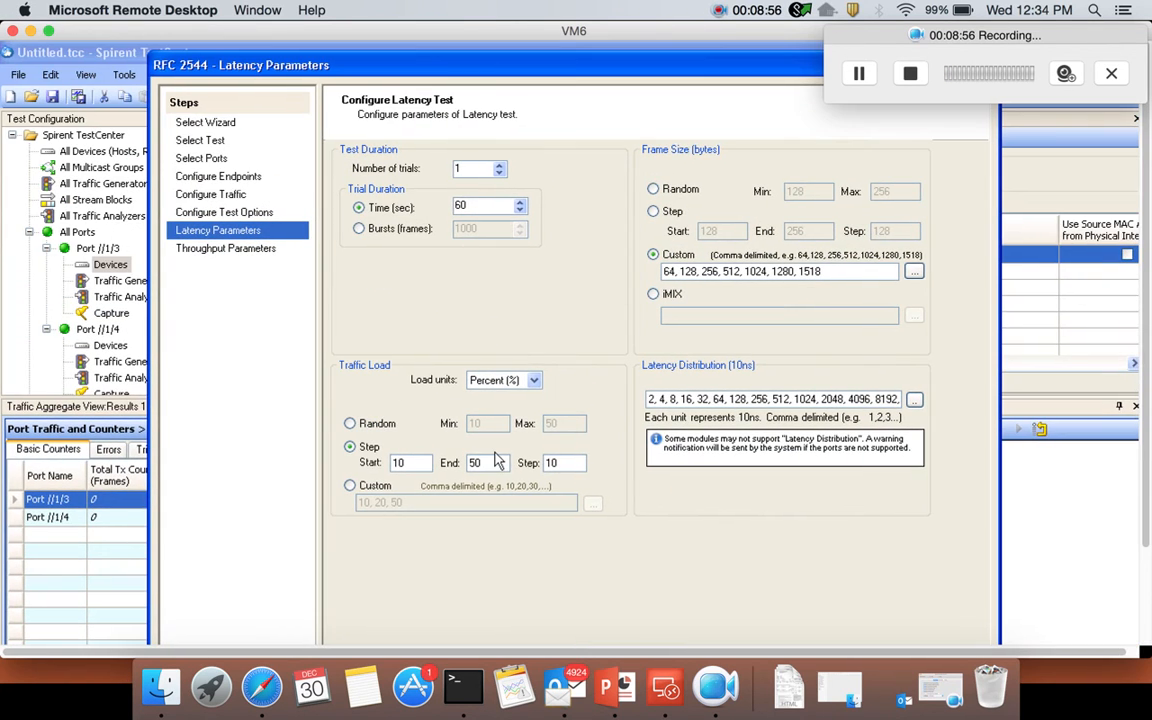
click(499, 166)
click(500, 174)
click(500, 174)
click(500, 174)
Switch the latency test's traffic load to Custom and set it to 100 percent.
scroll(378, 420, down, 3)
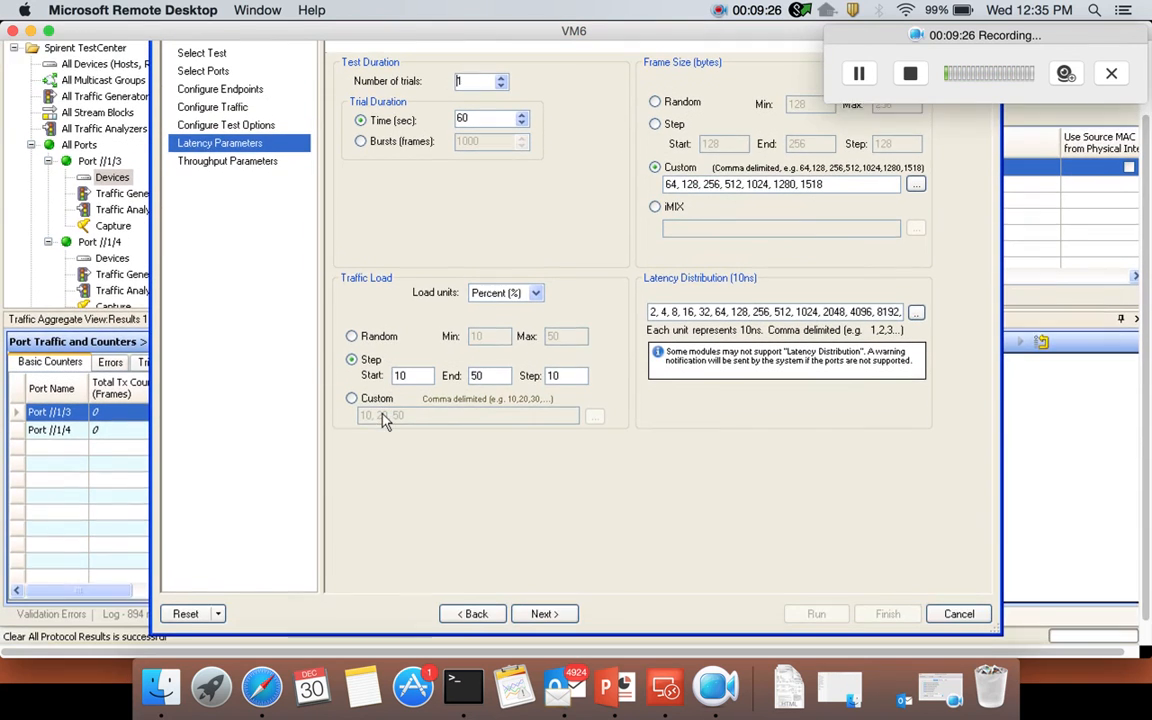
click(352, 330)
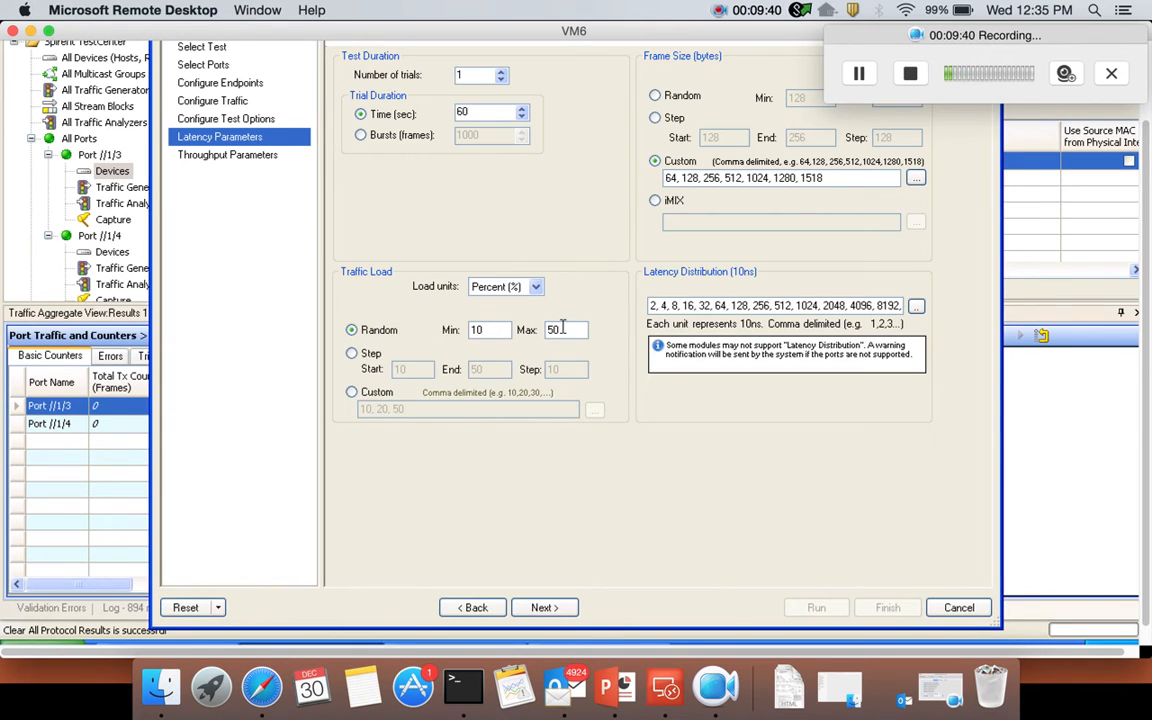
click(351, 353)
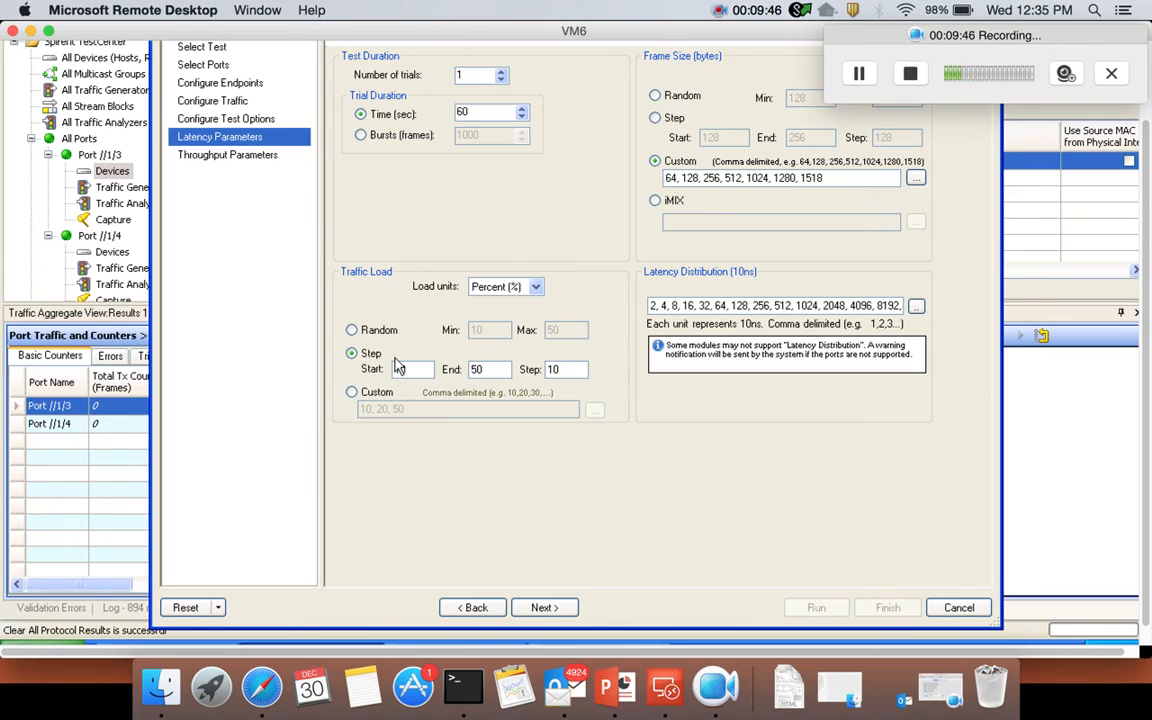
click(356, 392)
key(ctrl+a)
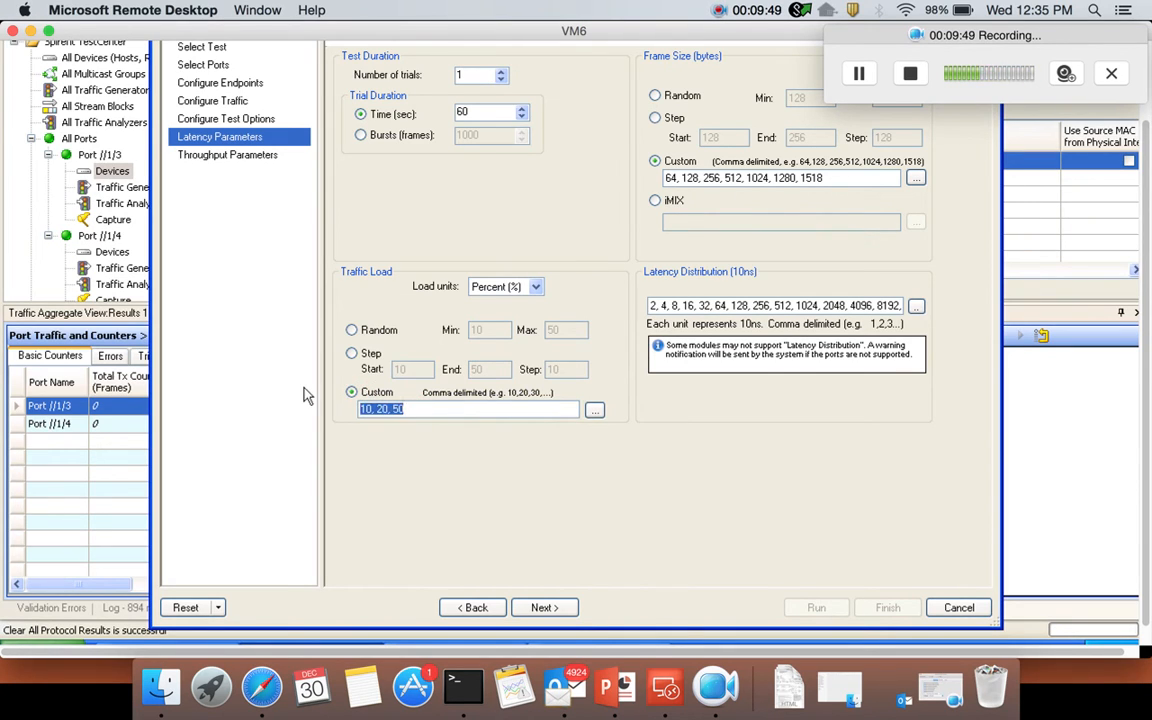
text(100)
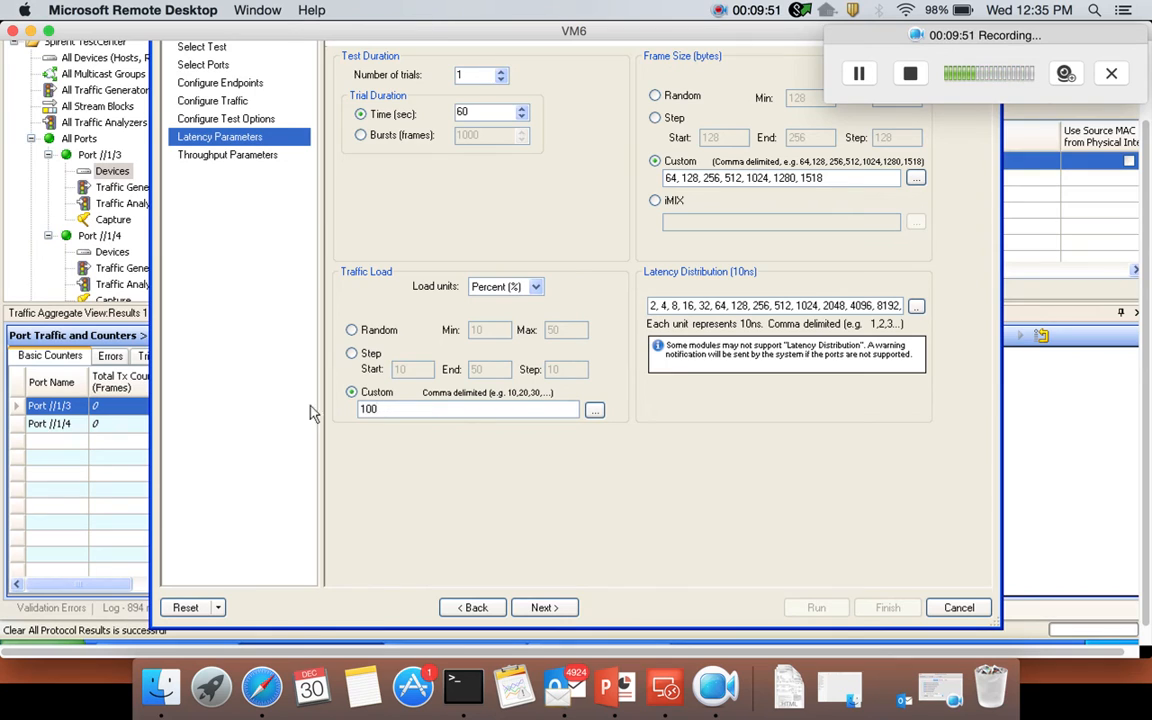
Set the latency test's custom frame sizes to 64,128,512,1024,9000 bytes and proceed to the throughput parameters.
scroll(704, 448, up, 3)
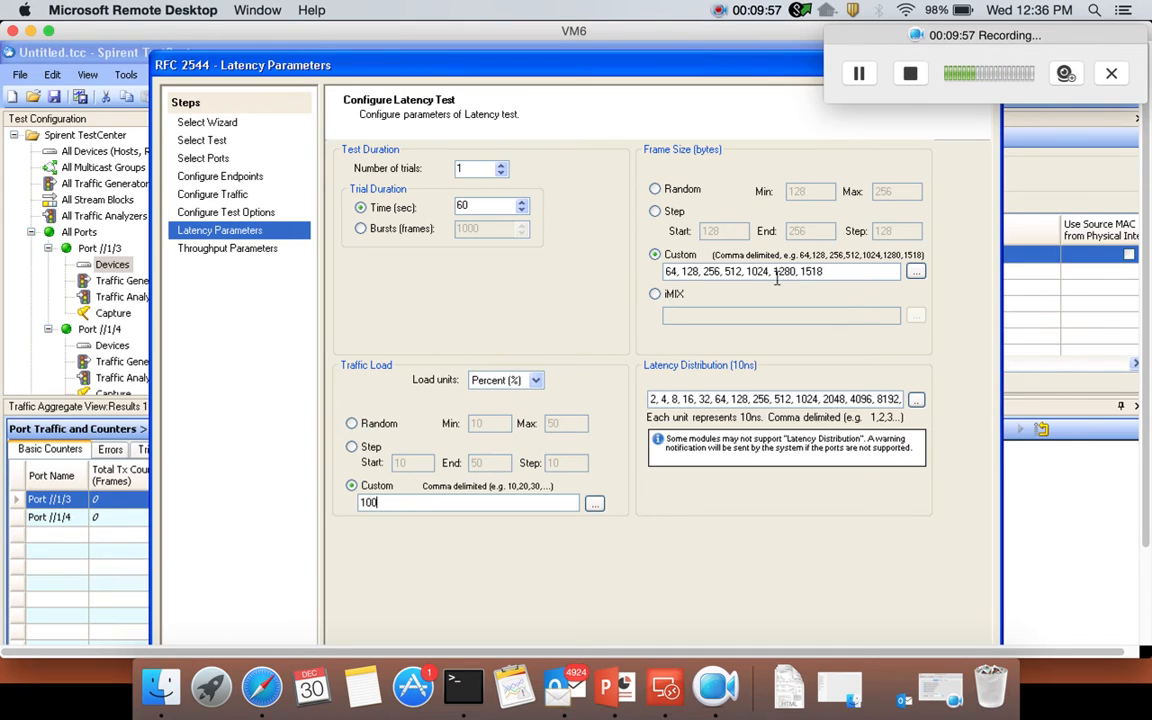
drag(824, 276, 604, 273)
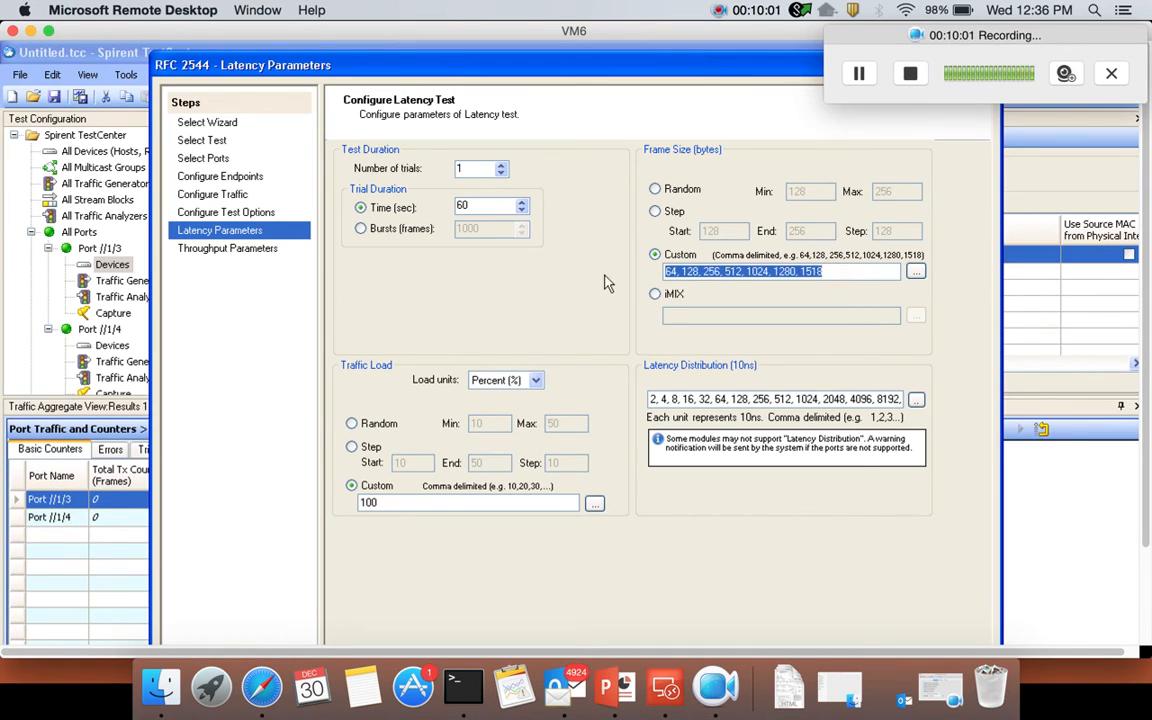
text(64)
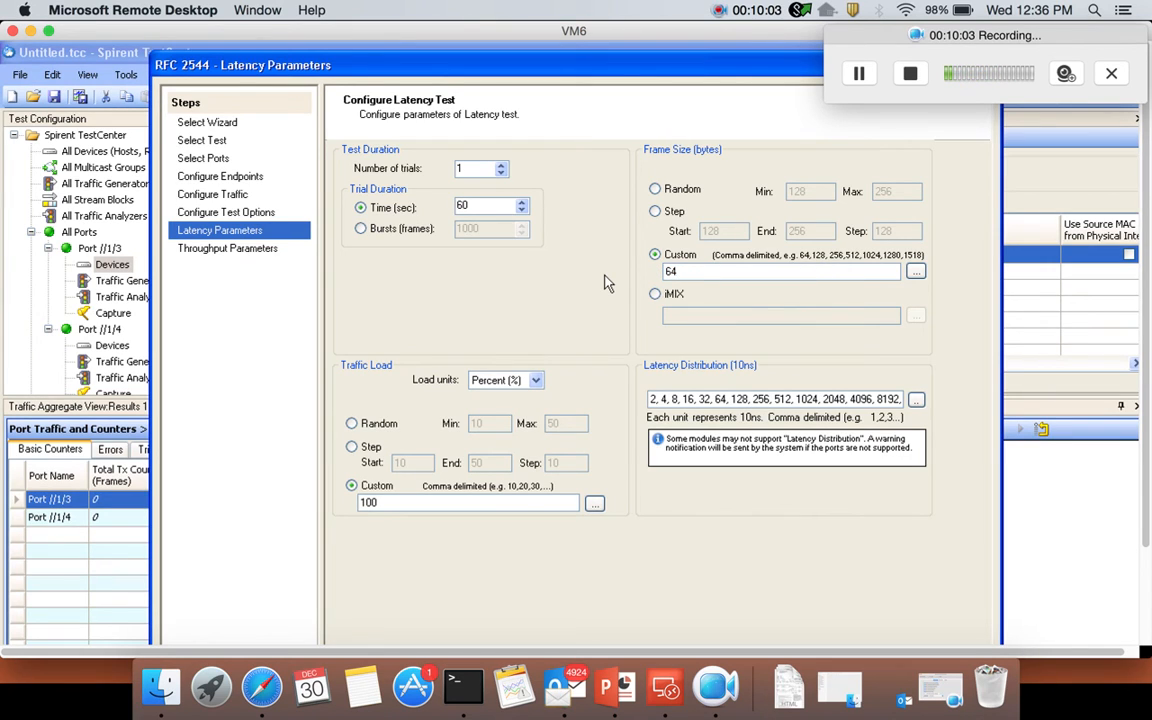
text(,128,)
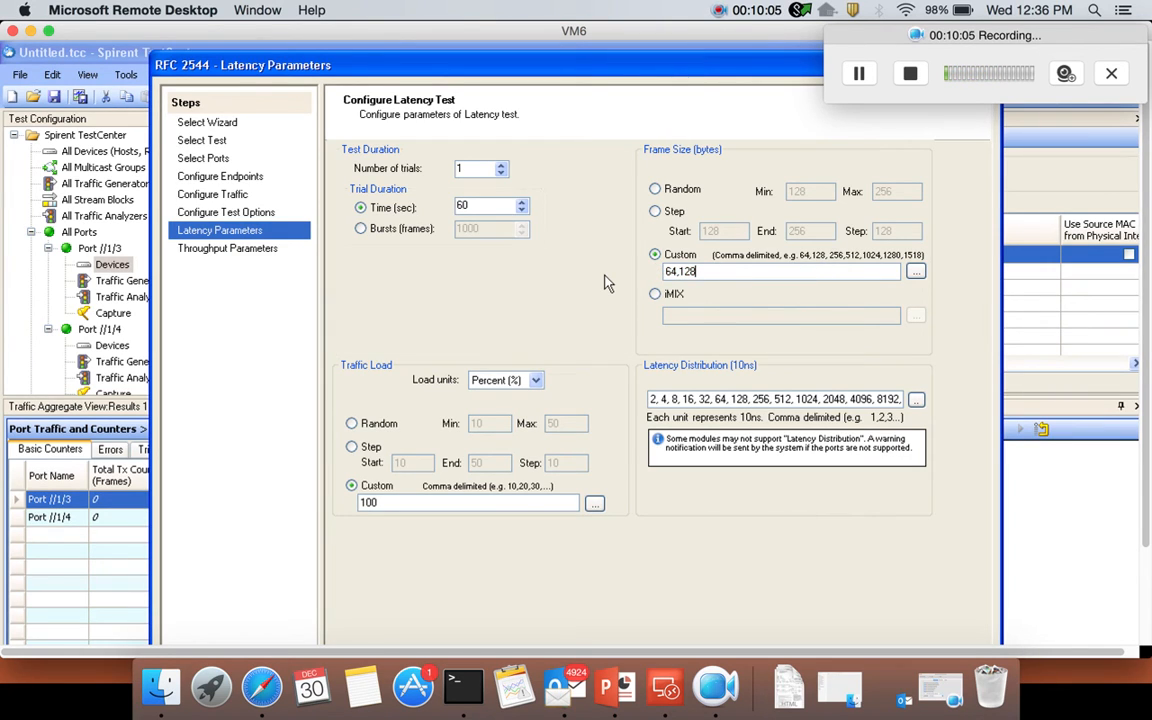
text(512)
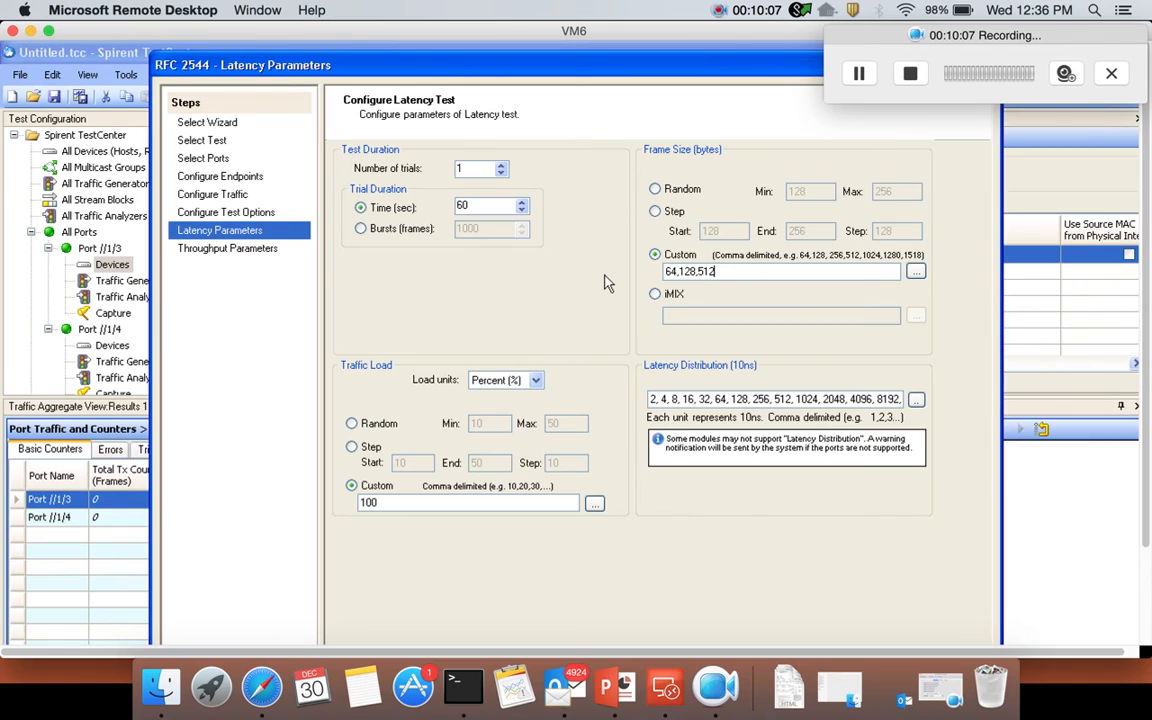
text(,1024,)
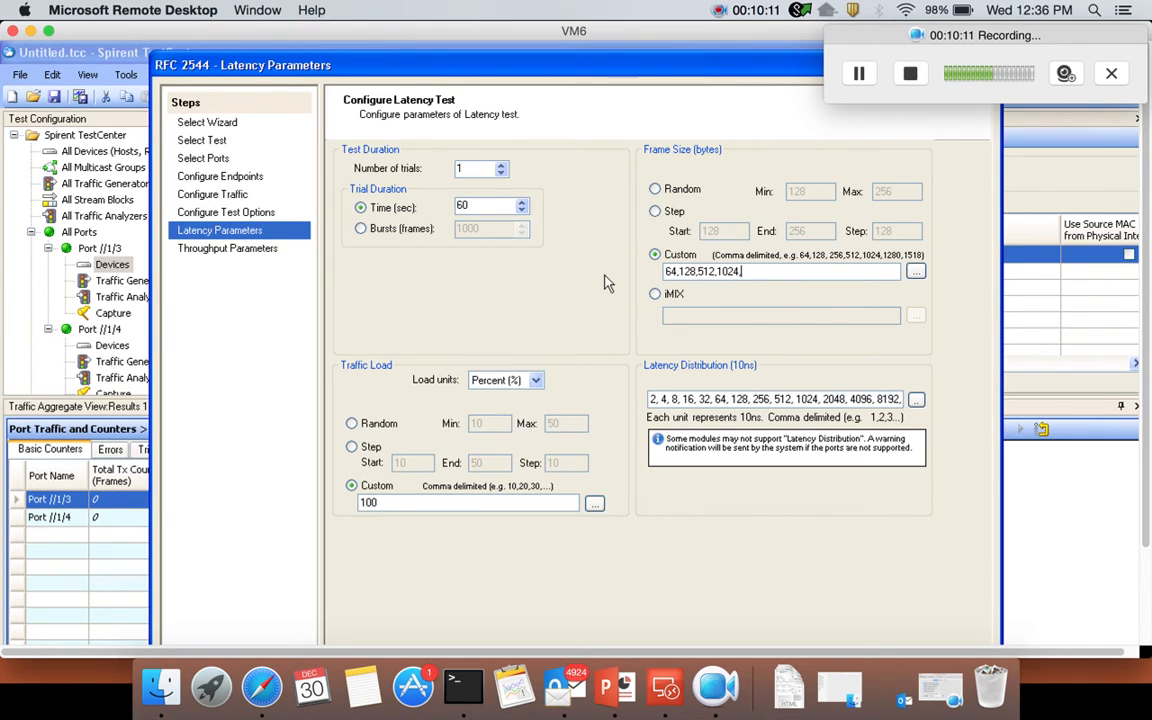
text(9000)
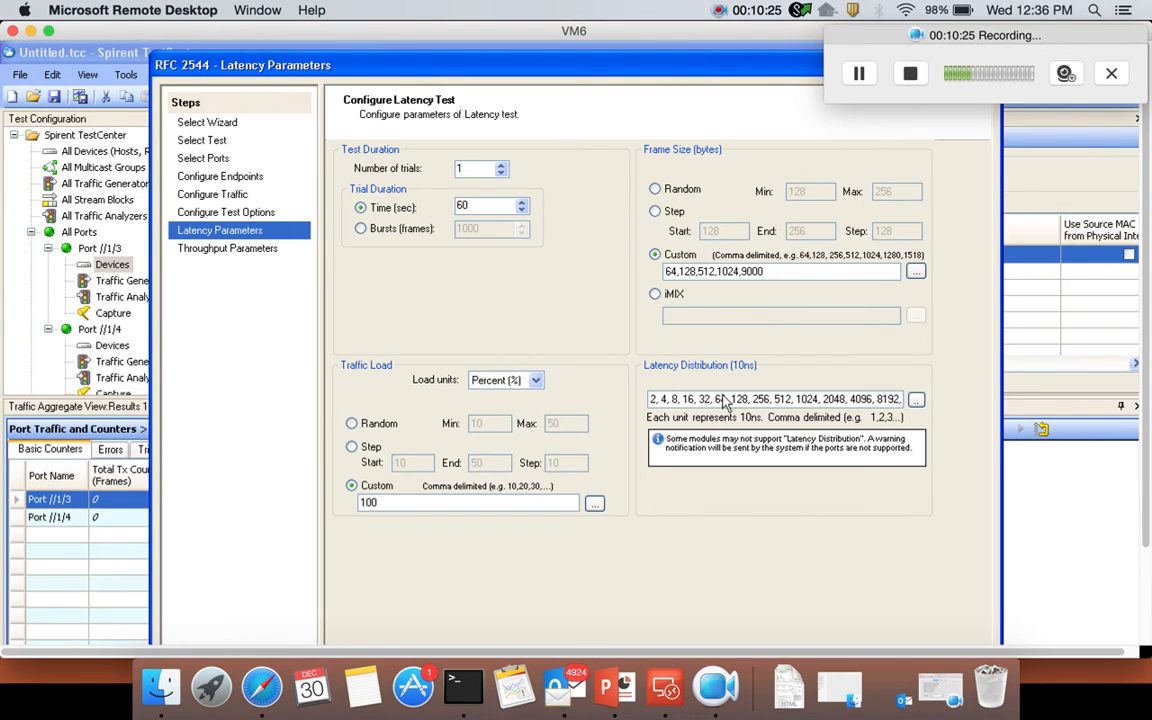
scroll(682, 555, down, 3)
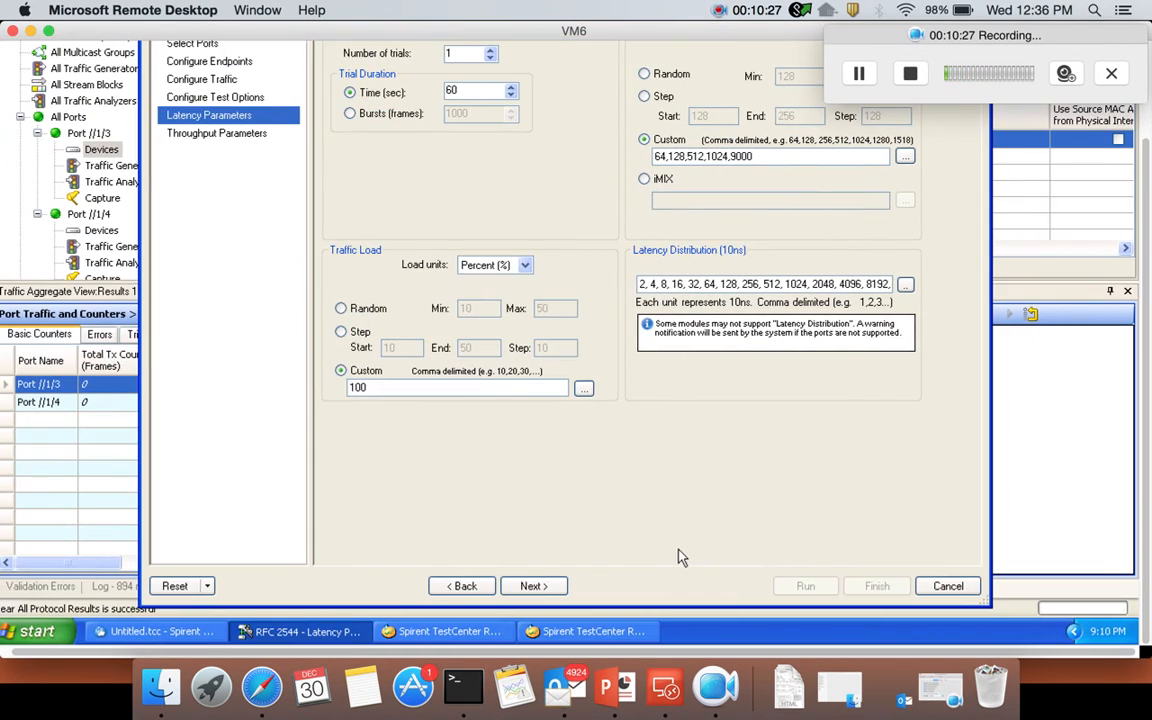
click(531, 586)
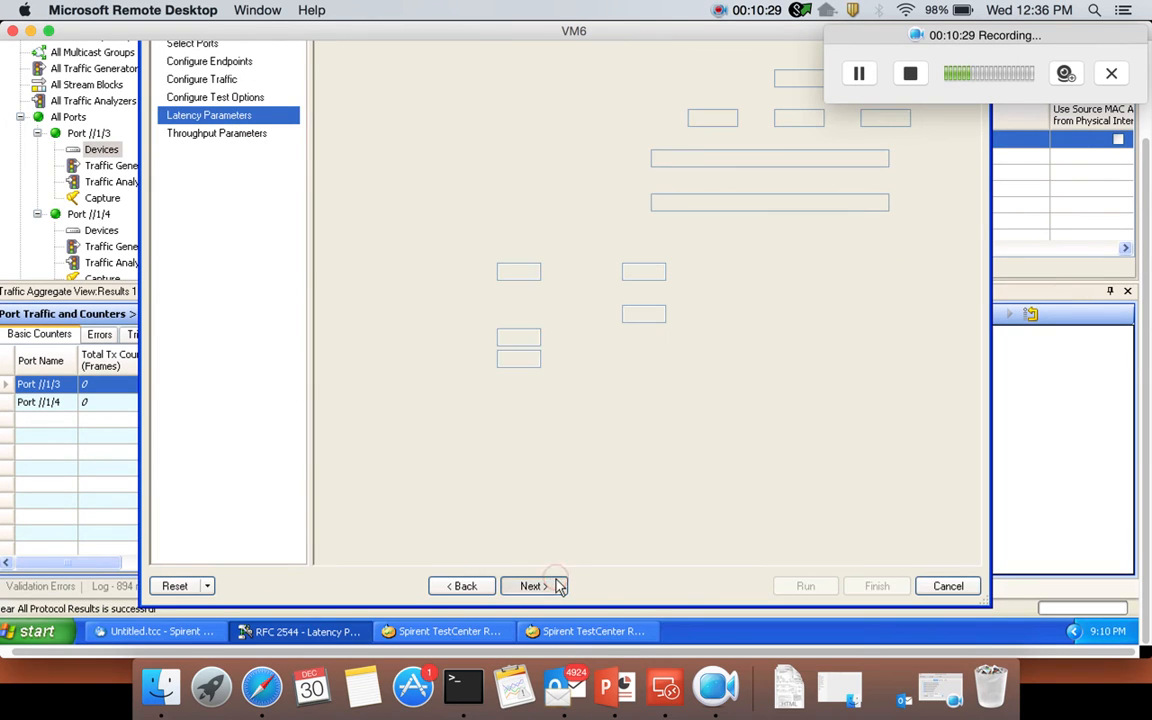
Set the throughput search mode to Step with an initial rate of 99 percent and a step rate of 1 percent.
scroll(443, 368, up, 3)
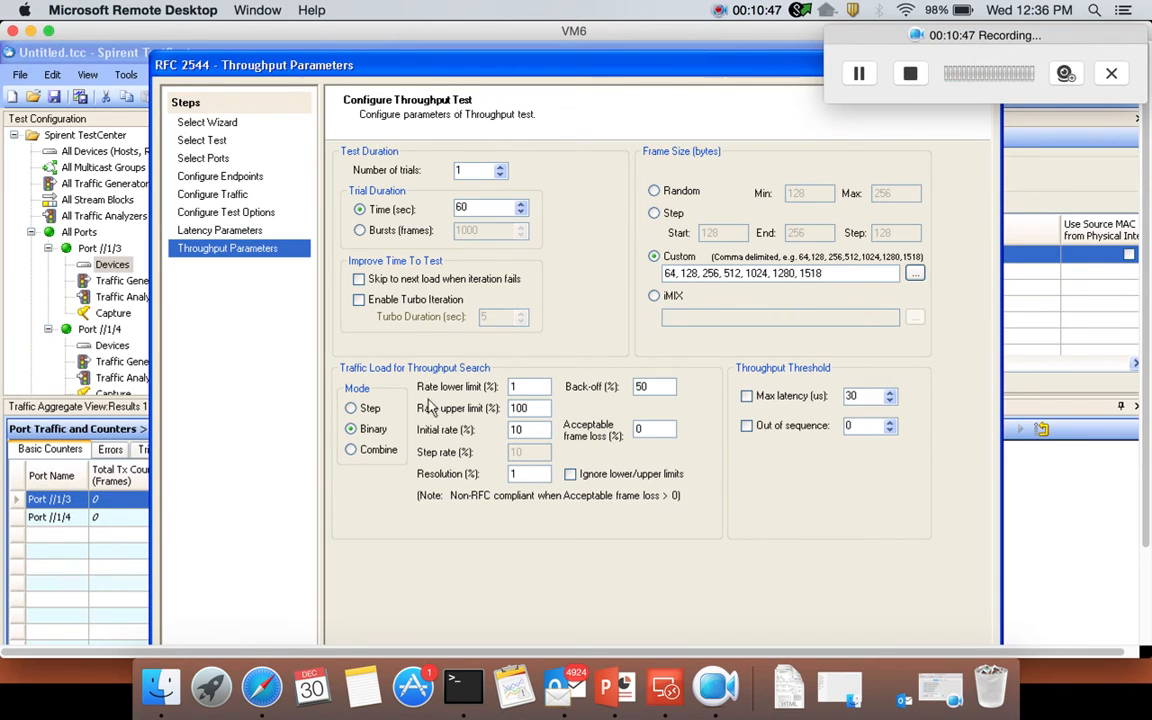
click(352, 409)
click(352, 429)
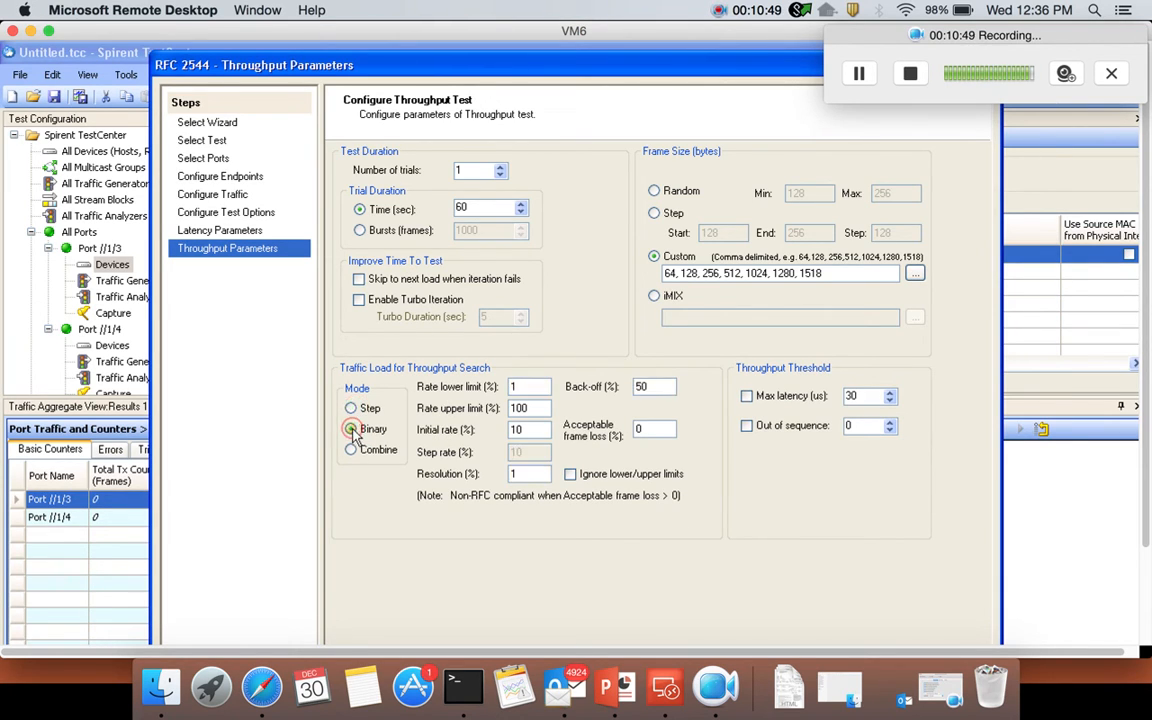
click(352, 452)
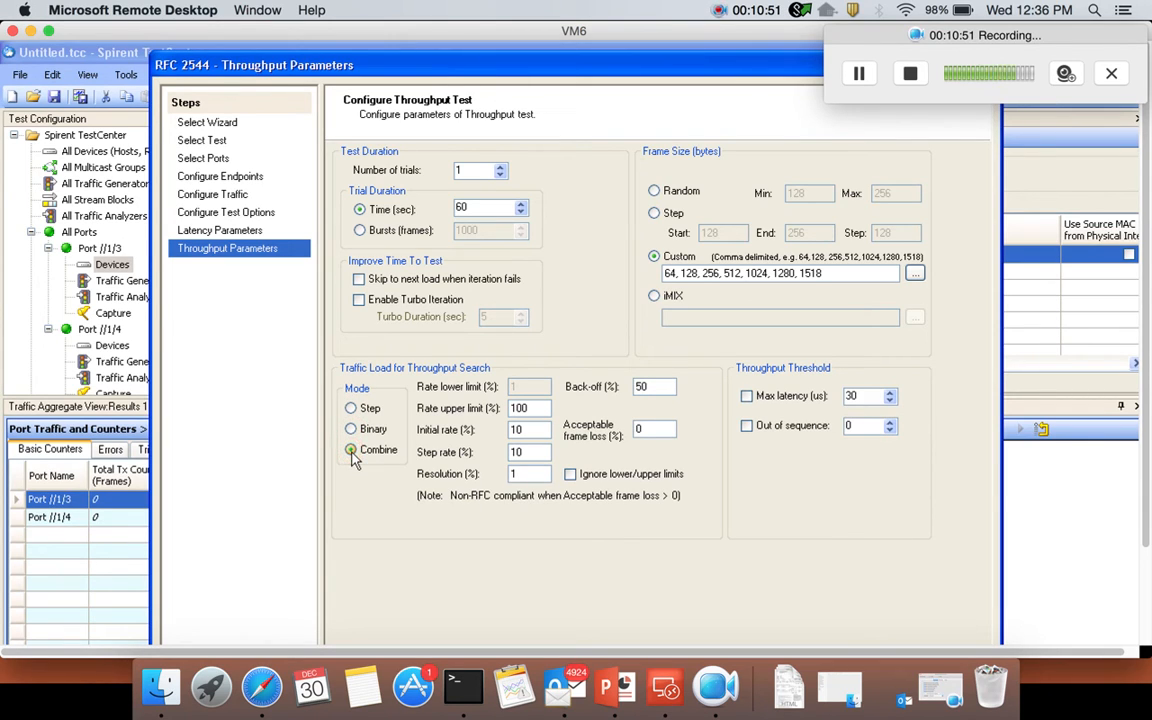
click(352, 409)
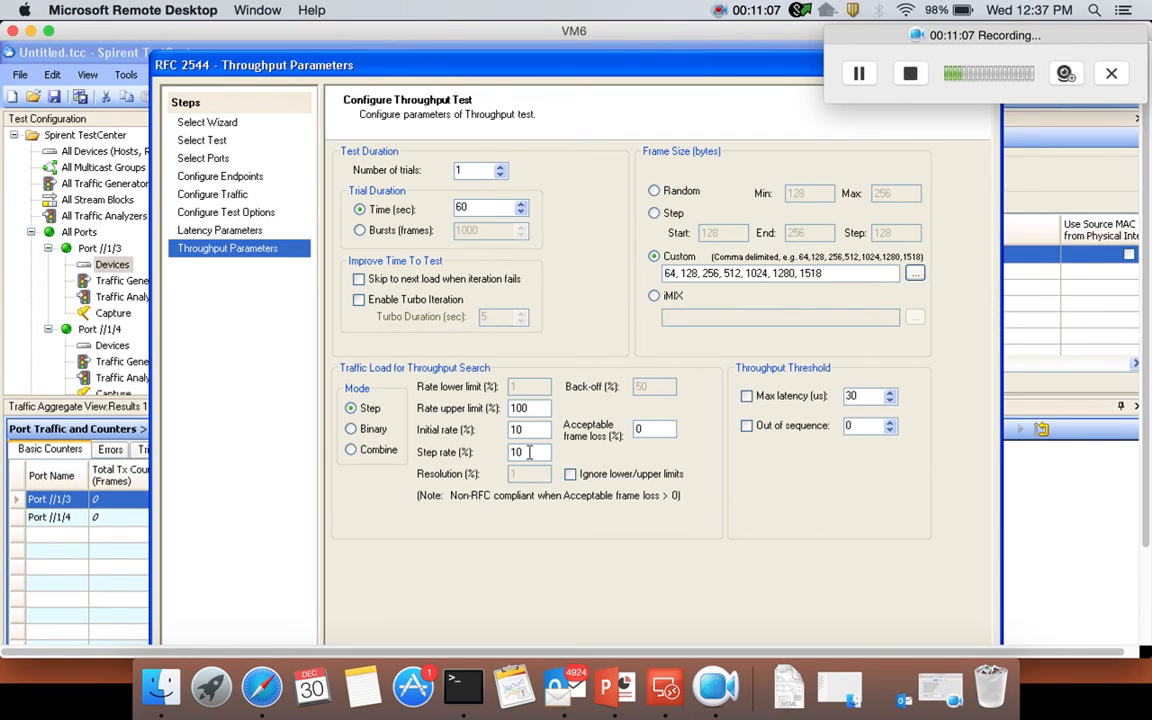
drag(525, 431, 494, 431)
text(99)
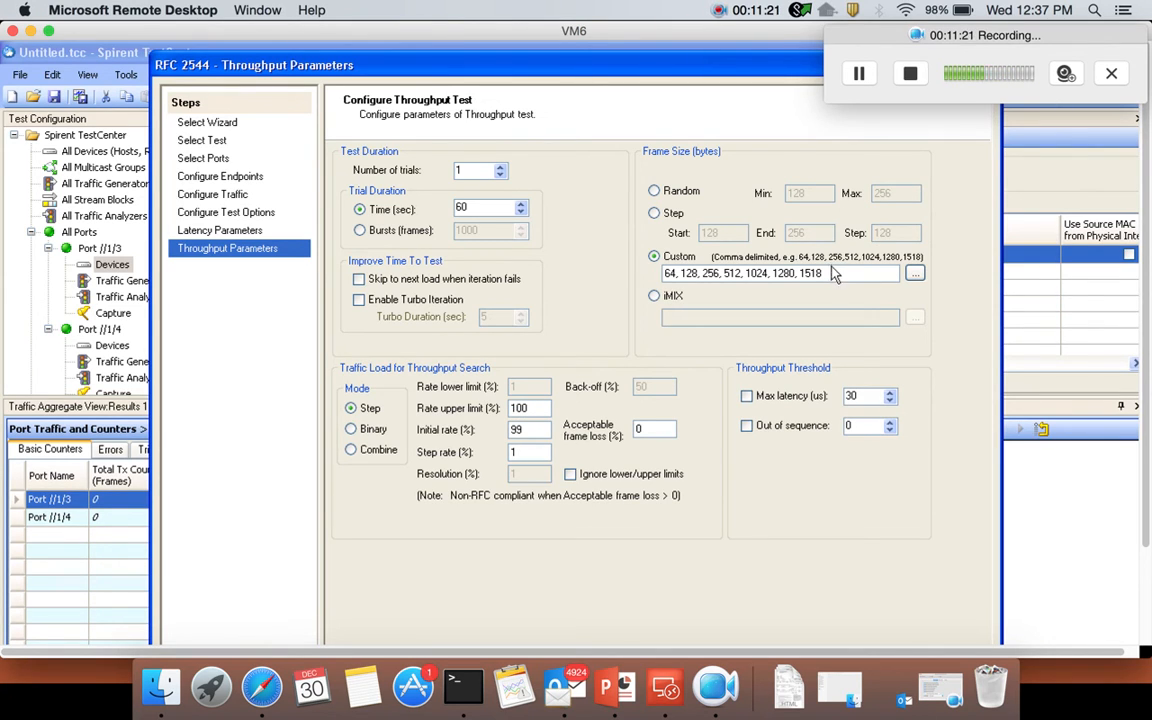
Set the throughput test's custom frame sizes to 64,128,512,1024,9000 bytes.
drag(833, 275, 634, 265)
text(6)
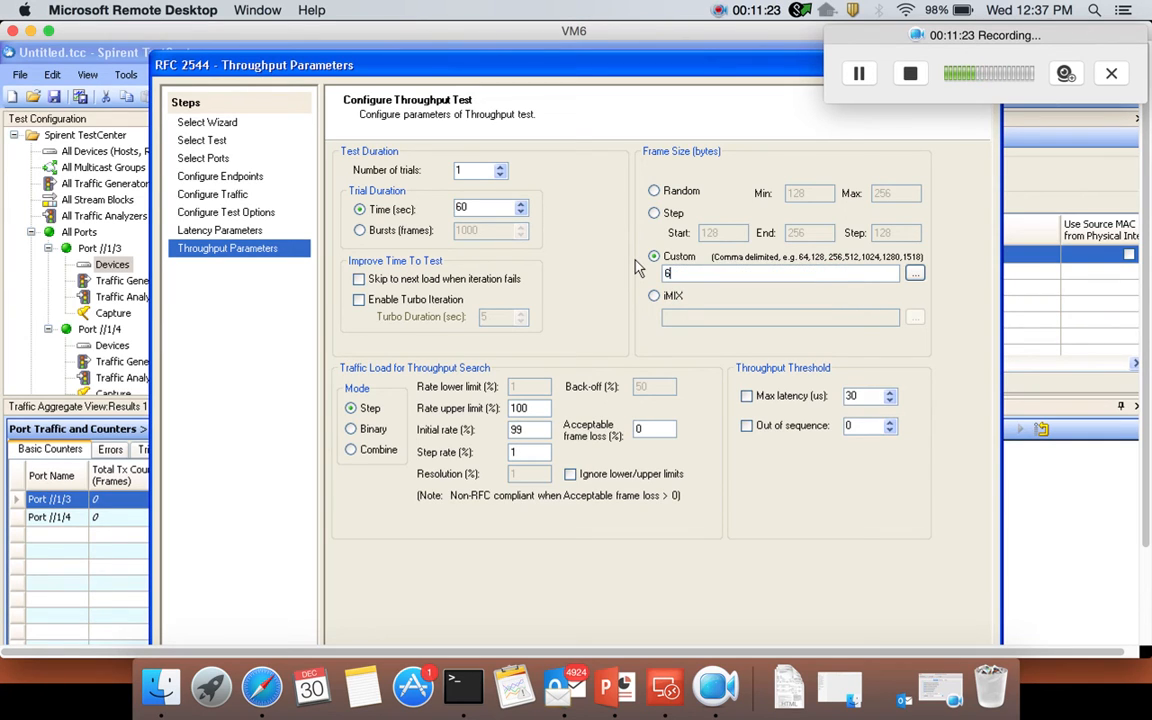
text(4,128,512)
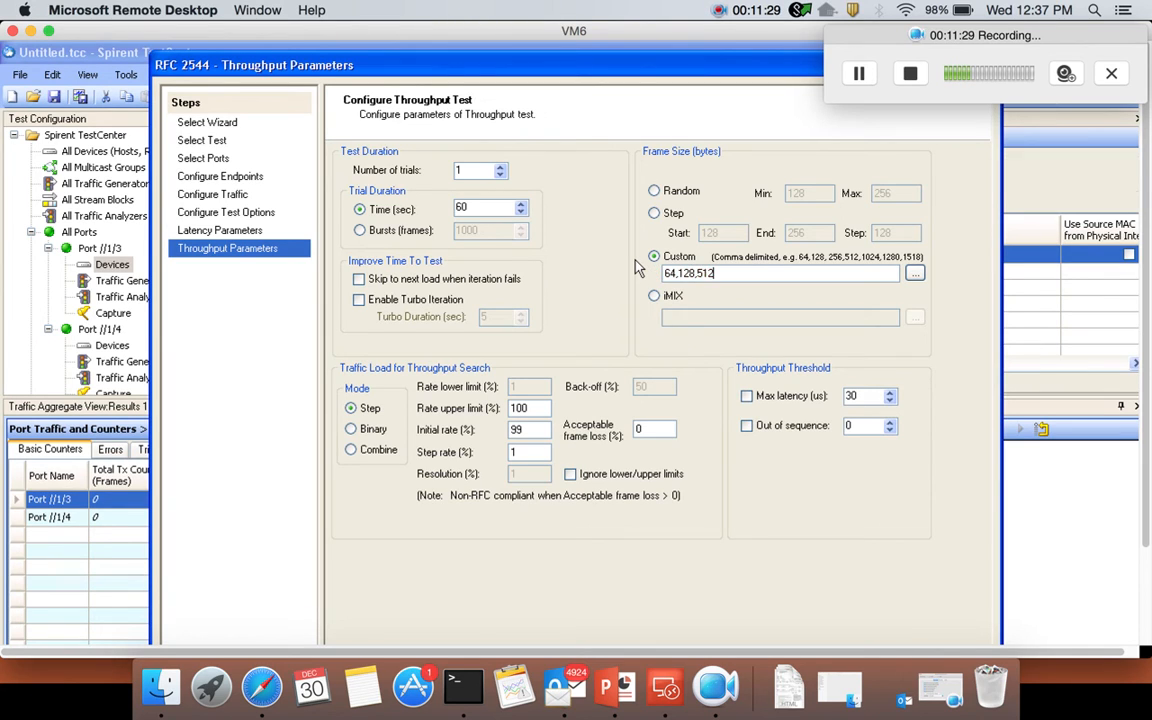
text(,102)
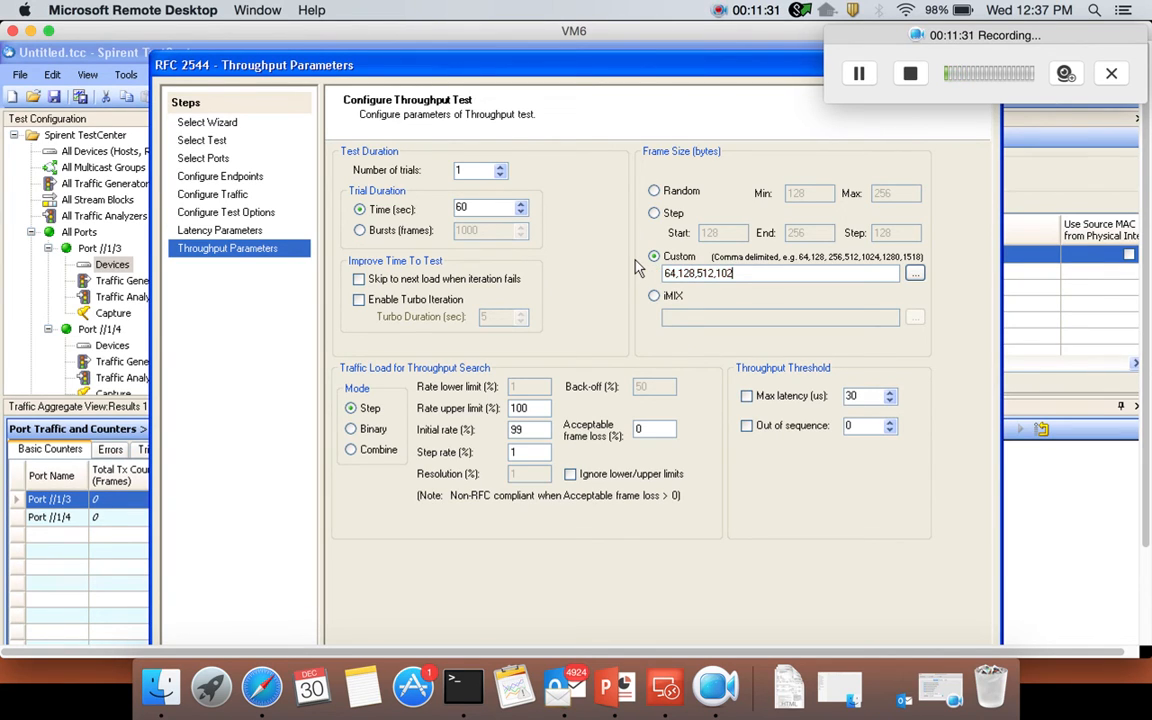
text(4,9000)
Finish the RFC 2544 wizard without running it and delete the existing RFC test commands from the sequencer.
scroll(725, 342, down, 5)
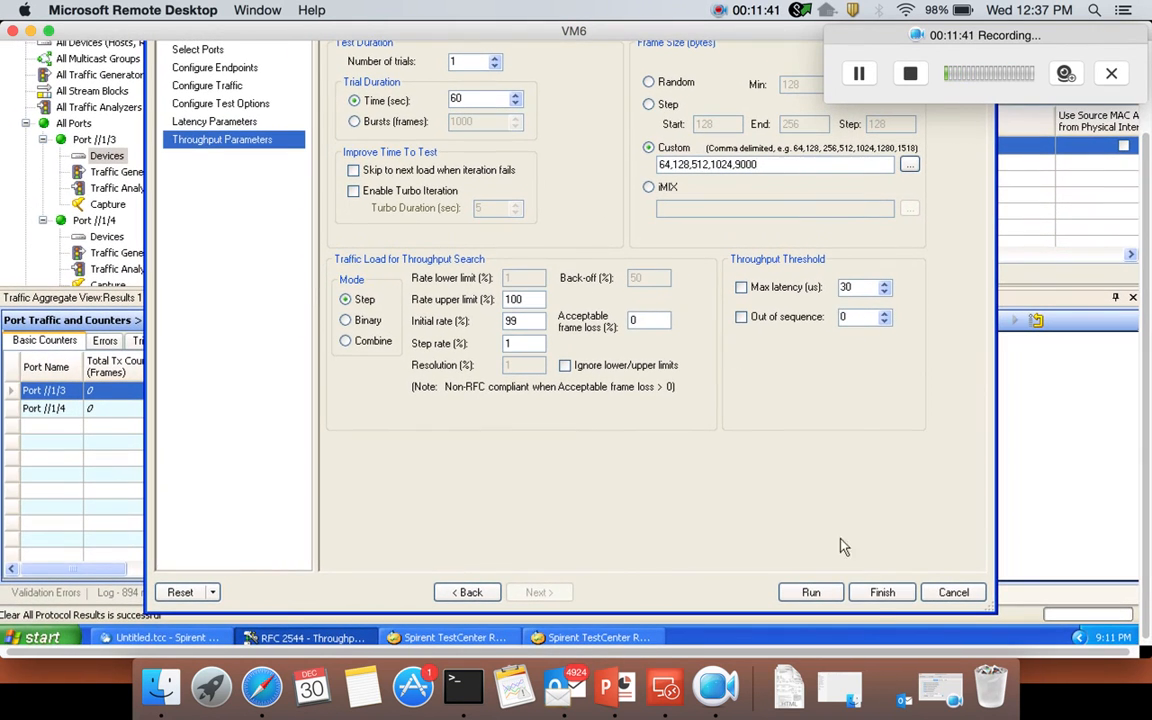
click(877, 590)
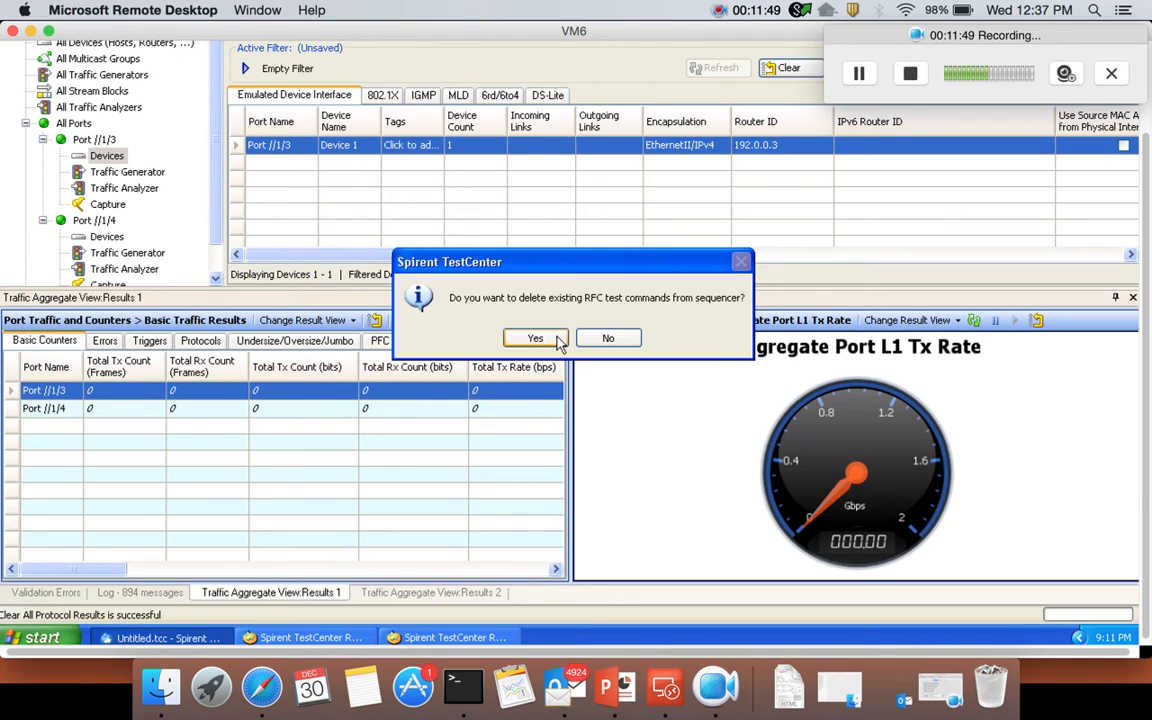
click(558, 341)
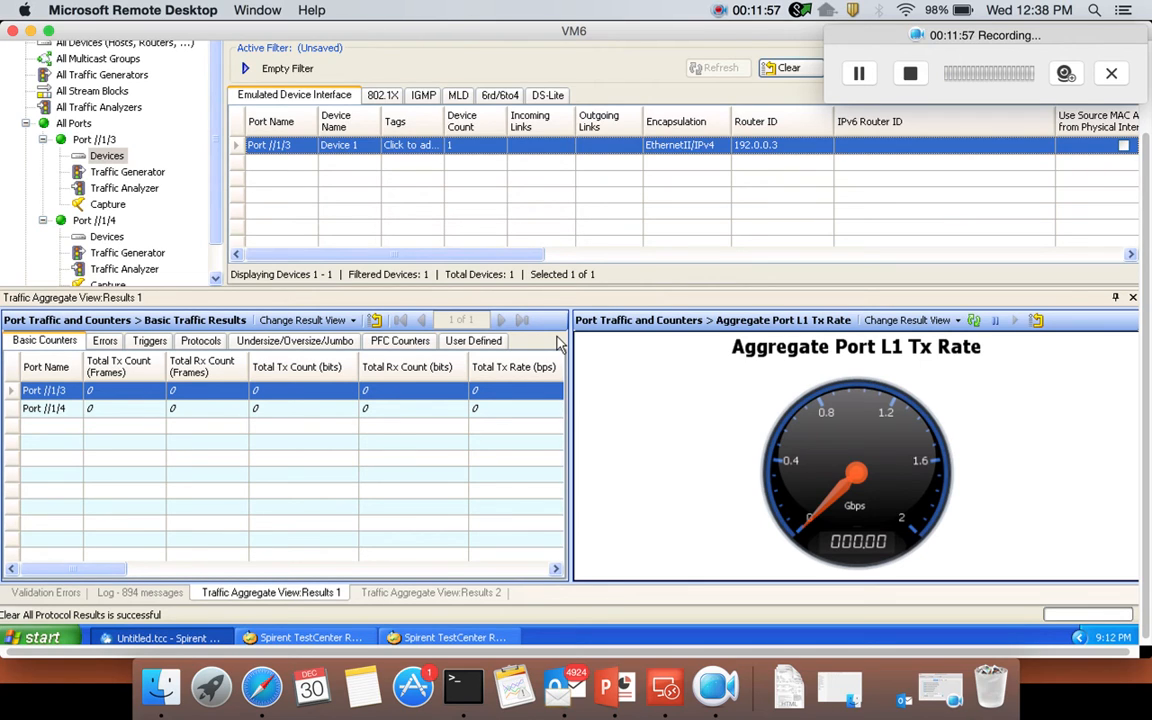
Display the Command Sequencer pane with the RFC 2544 latency and throughput tests.
scroll(499, 343, up, 3)
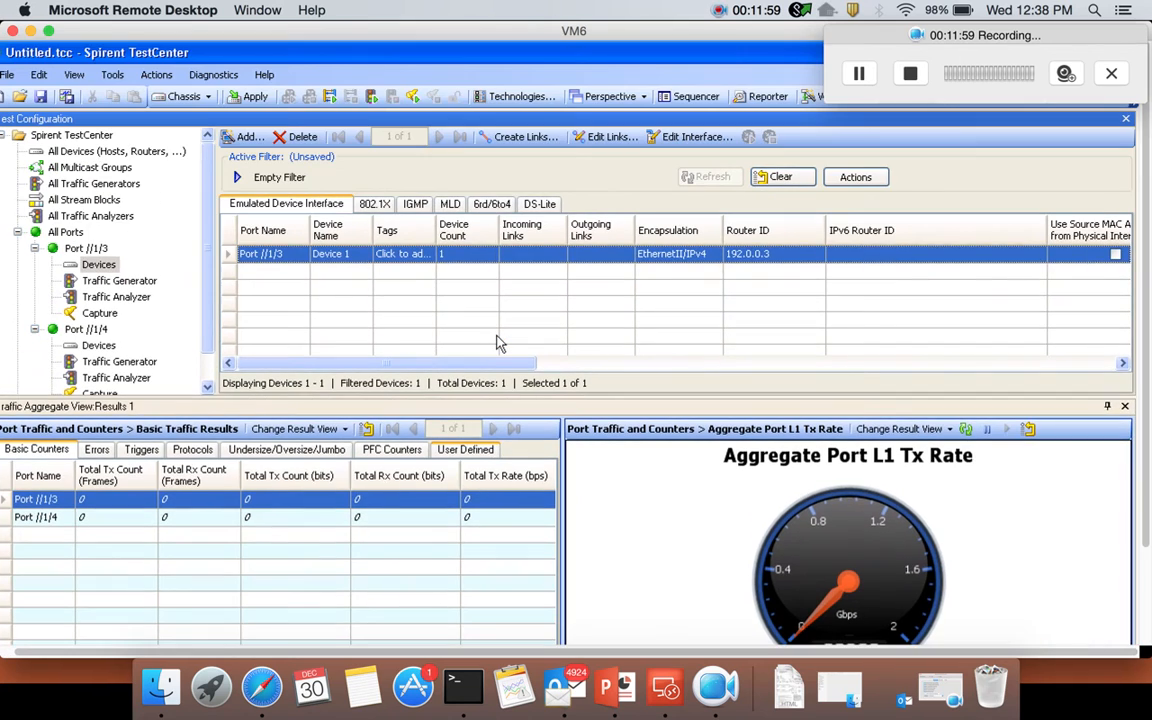
scroll(499, 343, up, 2)
scroll(499, 343, left, 1)
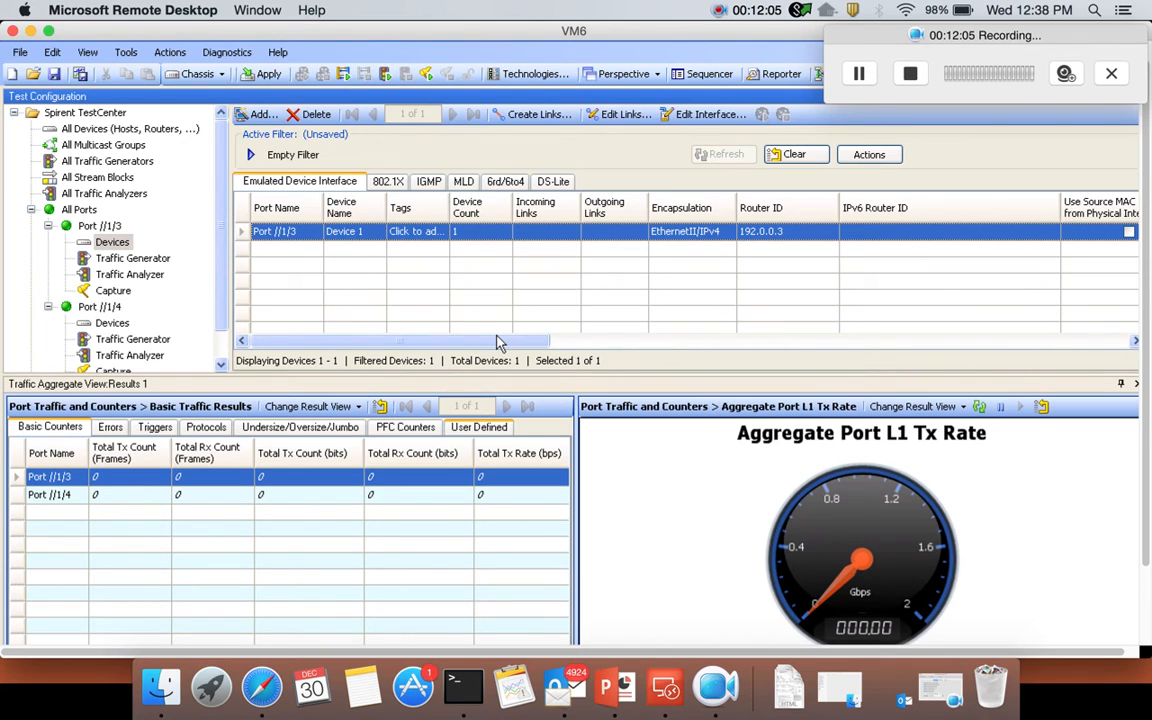
scroll(249, 238, up, 1)
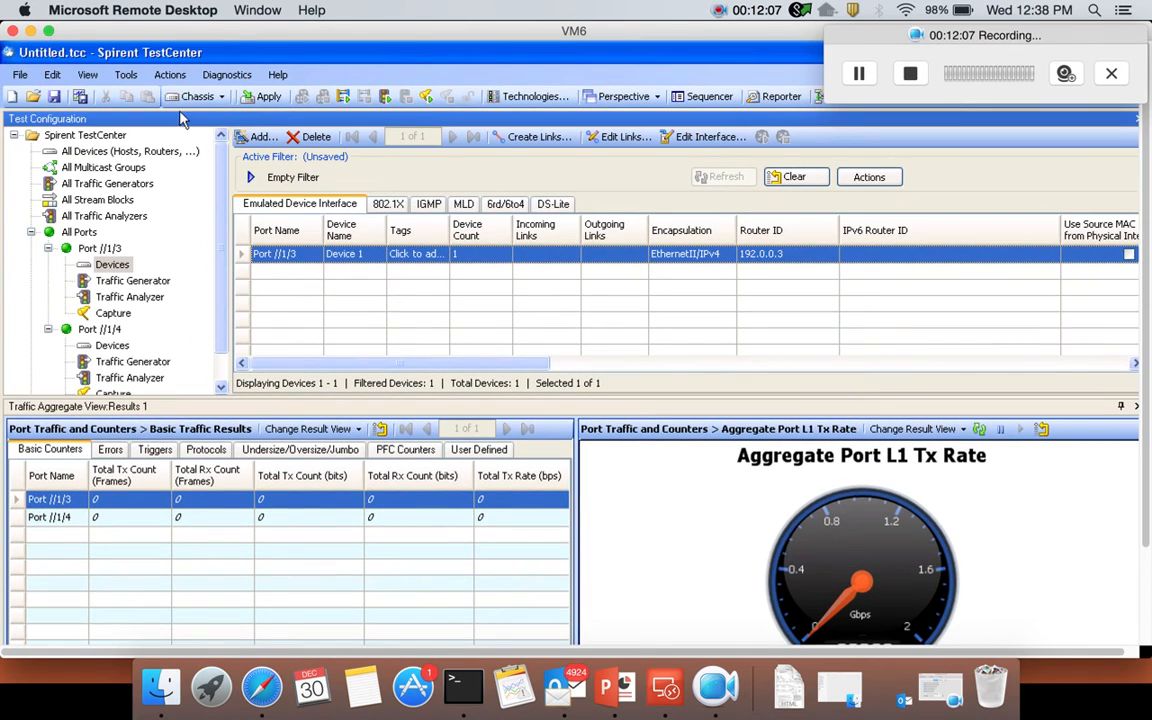
click(170, 75)
mouse_move(126, 75)
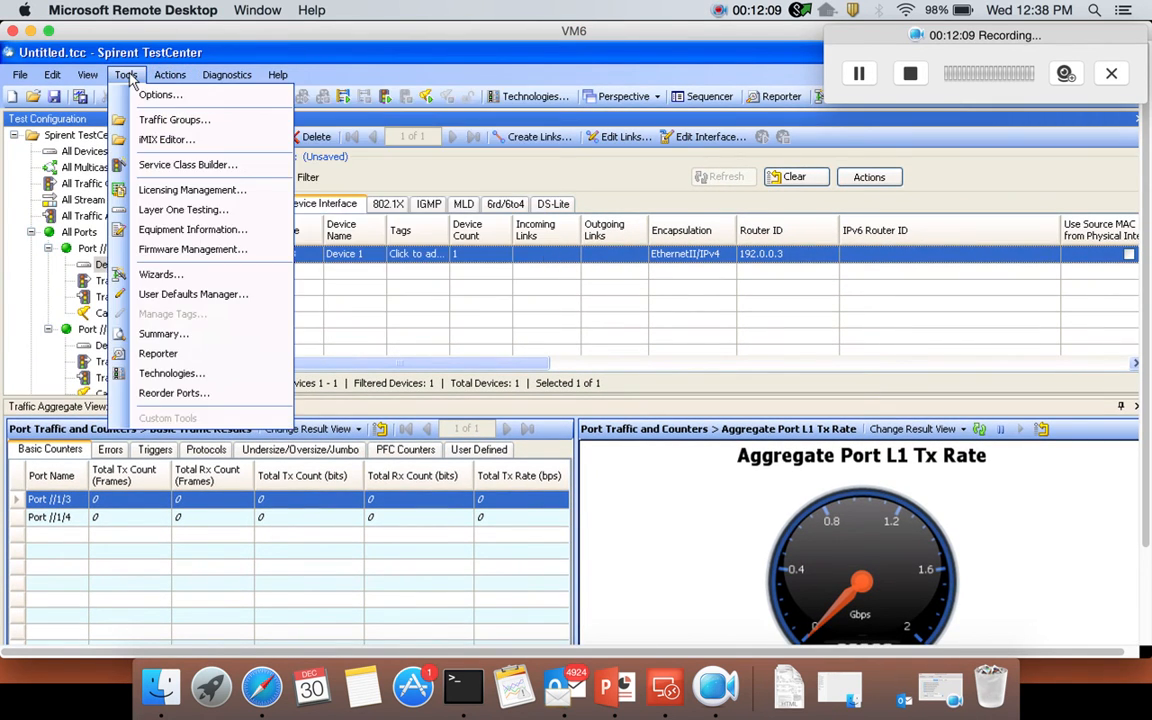
mouse_move(90, 76)
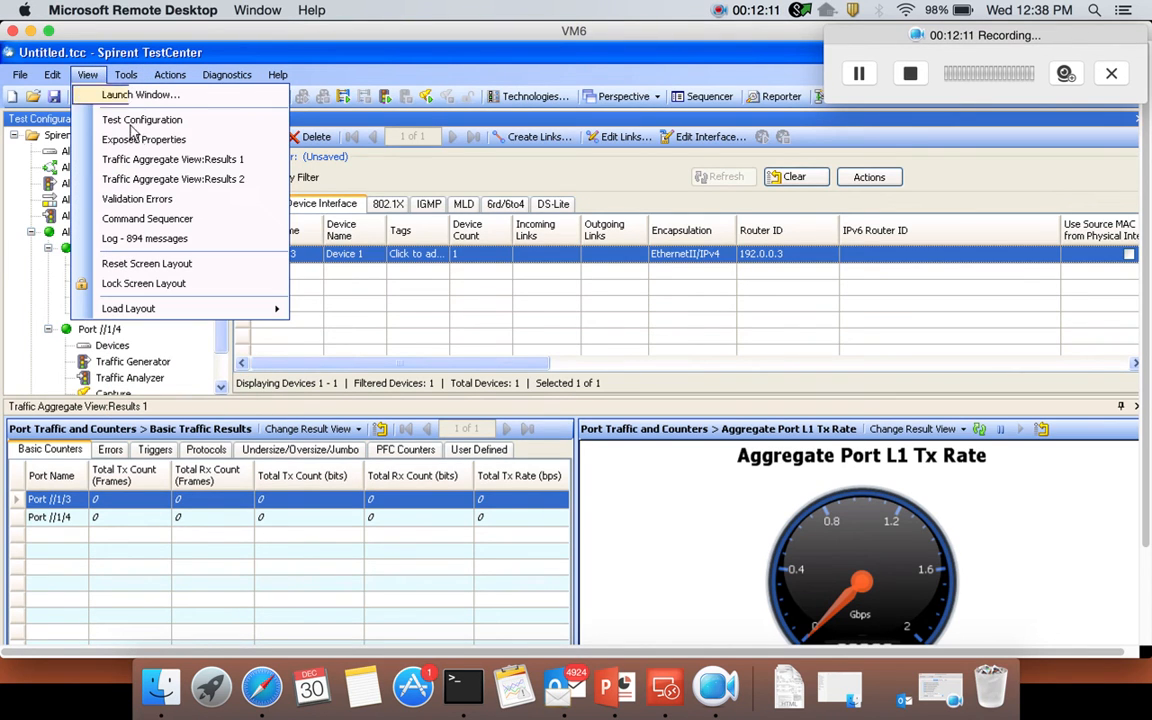
click(167, 218)
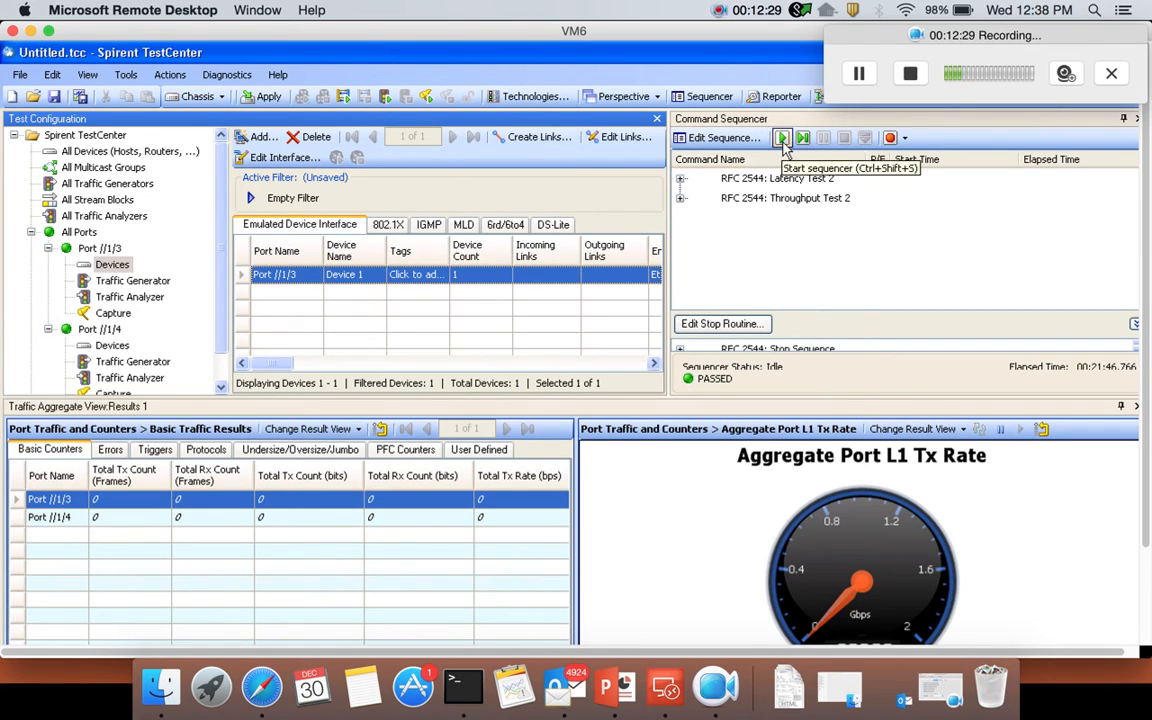
Start the sequencer to run the RFC 2544 latency and throughput tests.
click(84, 76)
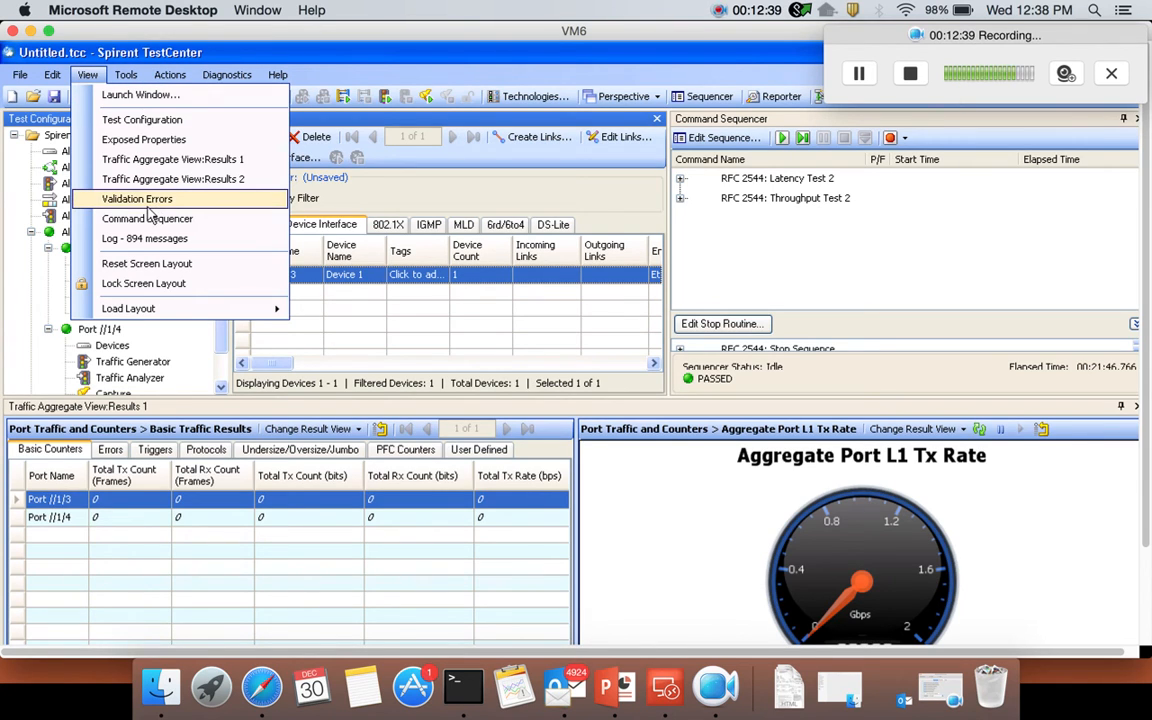
click(783, 138)
click(783, 138)
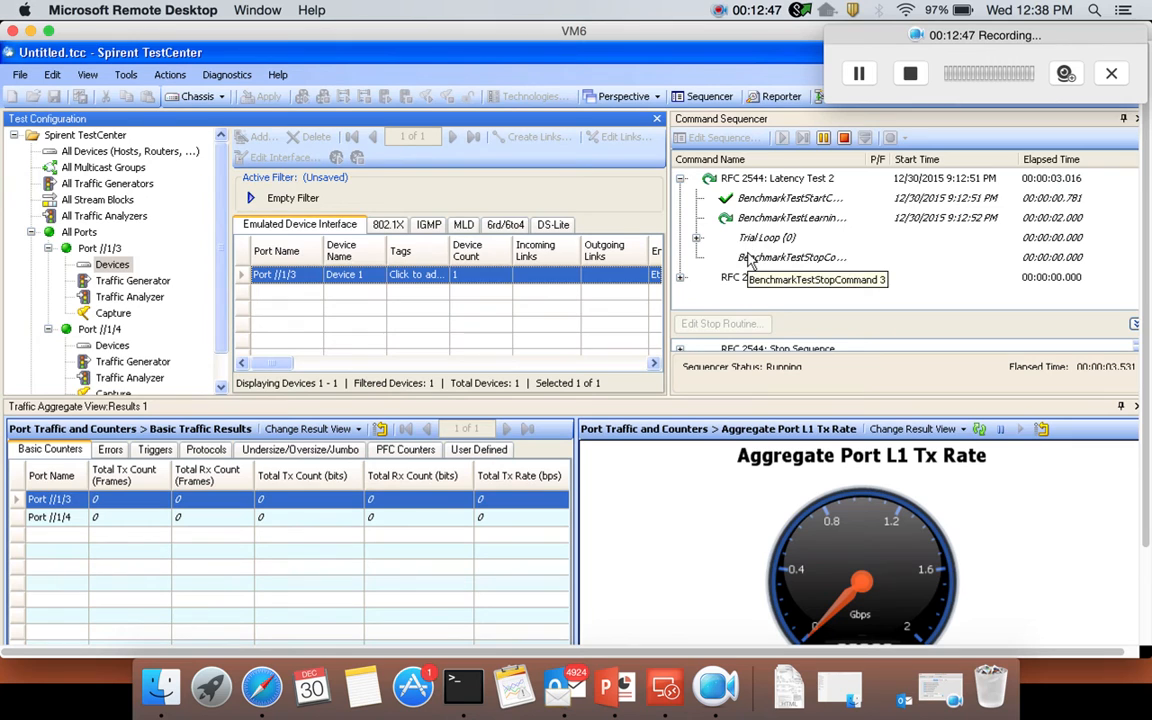
Switch to Spirent TestCenter Results Reporter and open the earlier latency run's result summary and detailed summary views.
scroll(770, 290, down, 3)
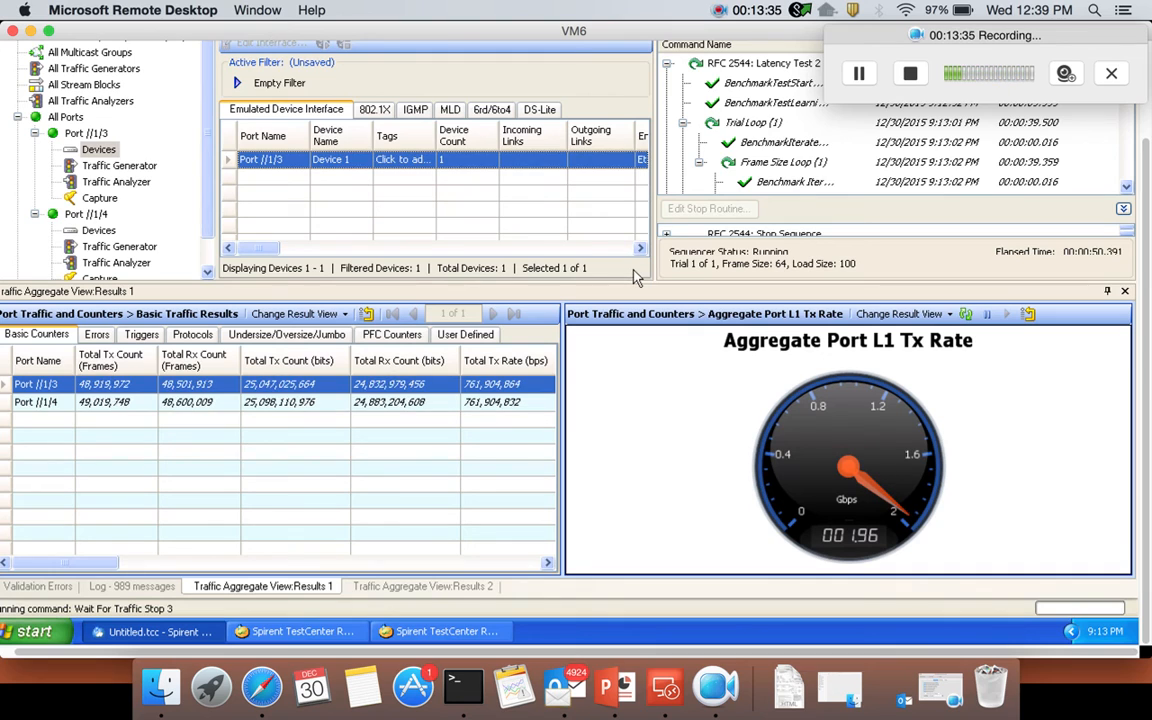
click(437, 635)
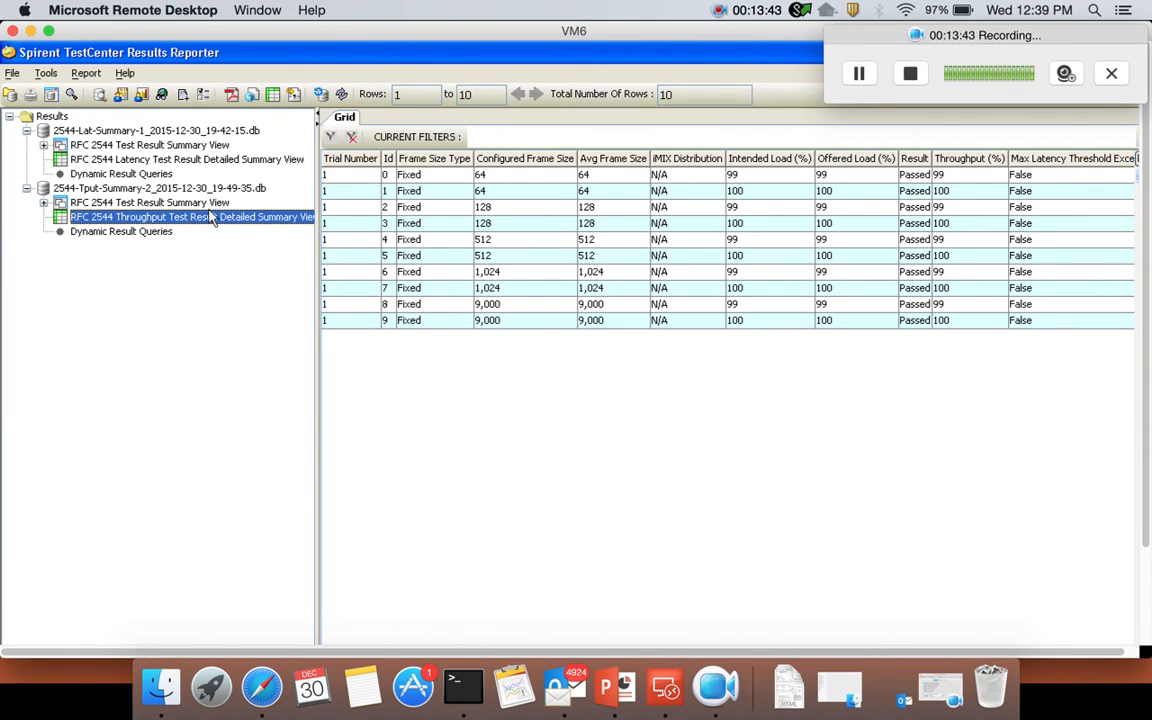
click(121, 146)
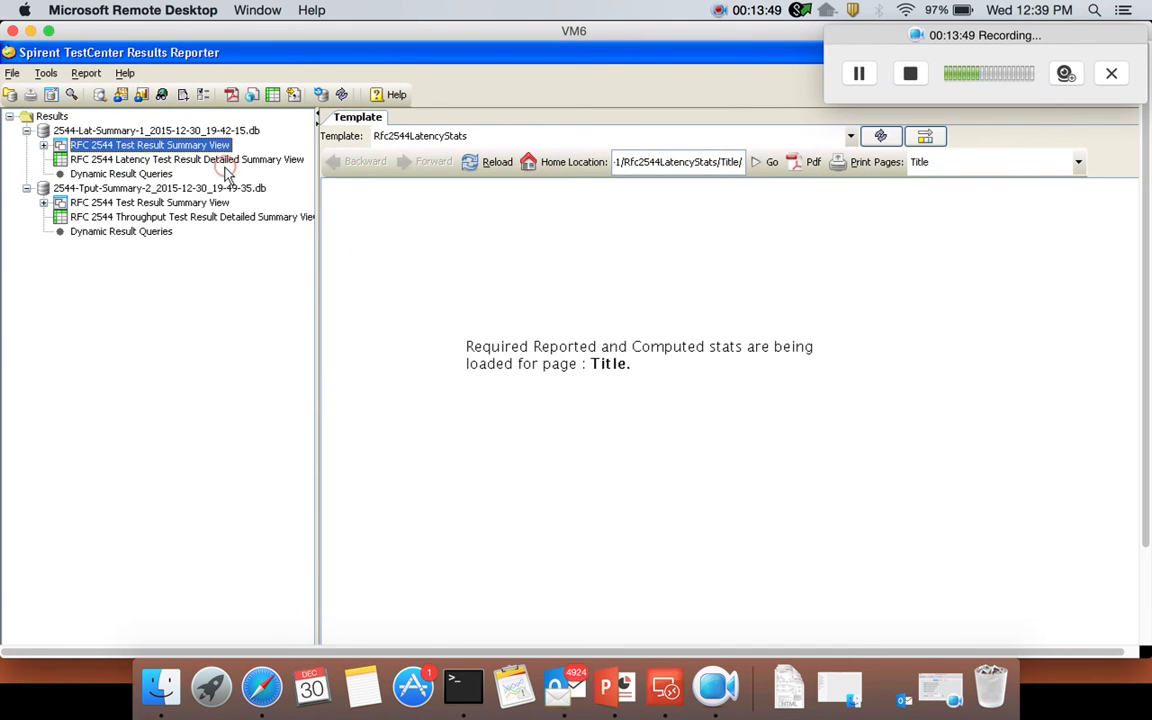
click(226, 163)
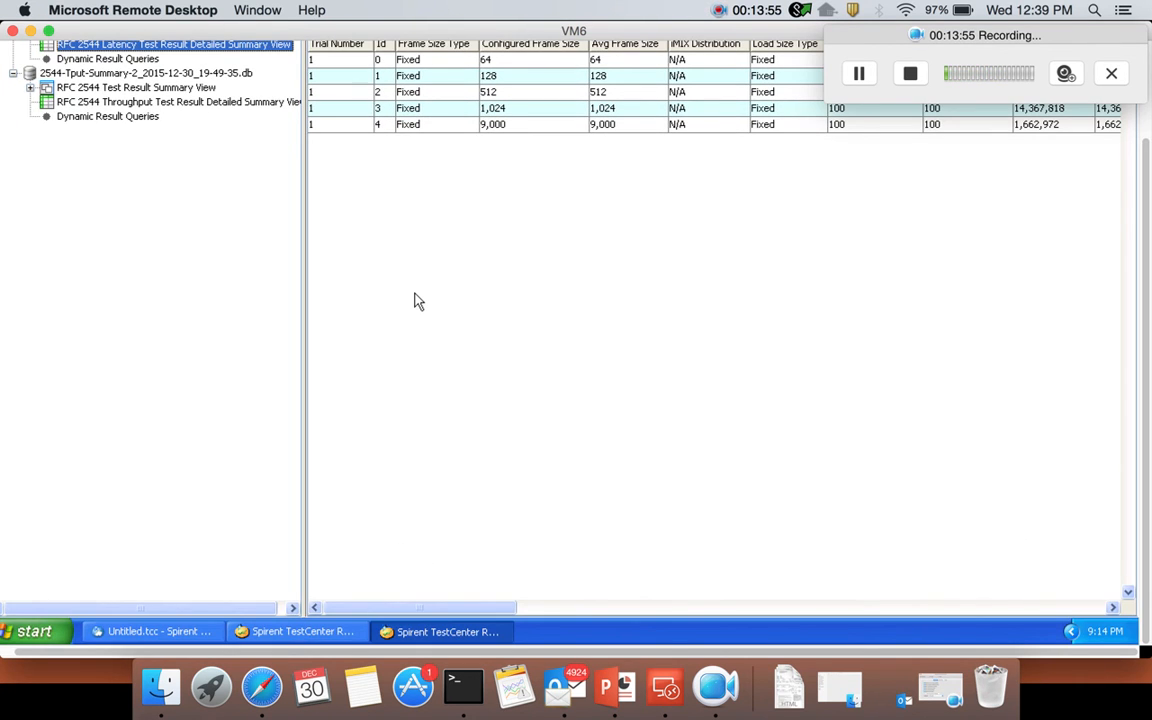
Stop the running sequence in Spirent TestCenter and switch back to the latency results in the Results Reporter.
click(200, 632)
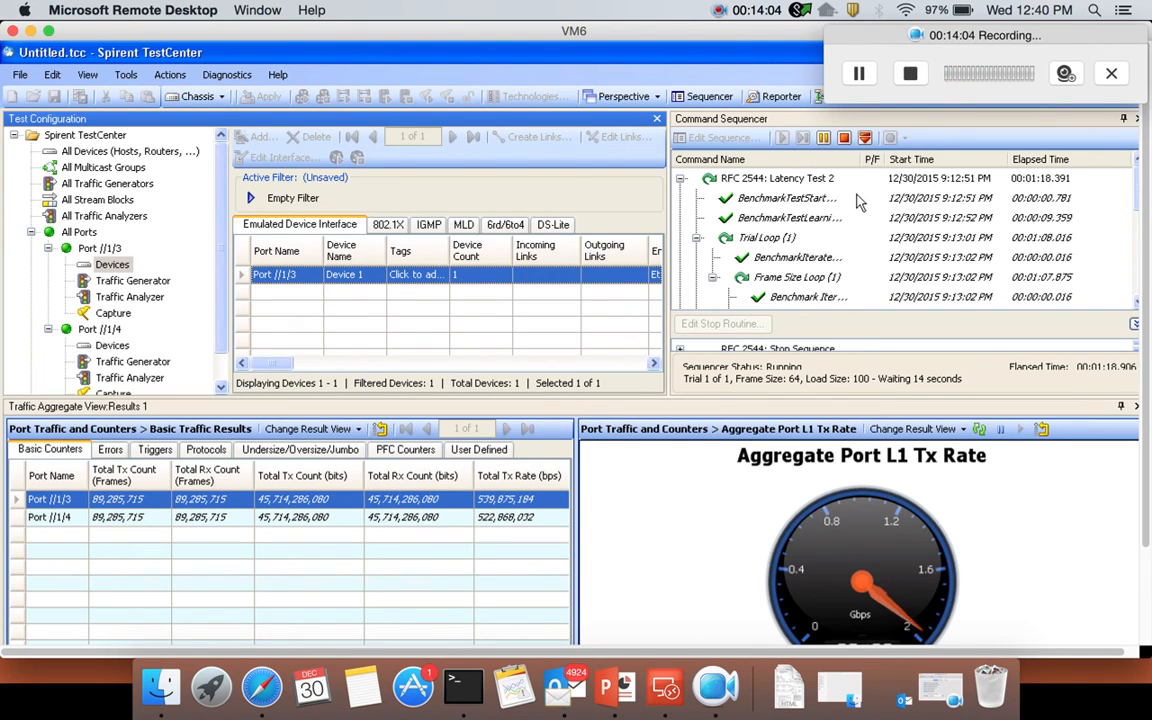
click(843, 138)
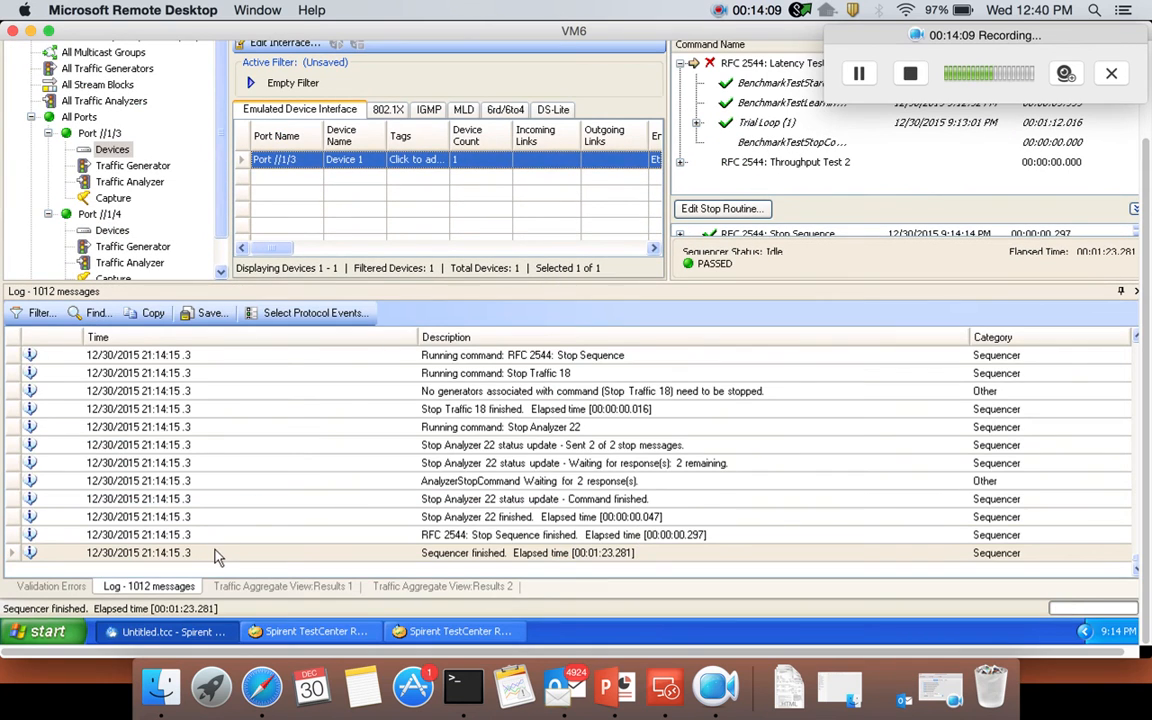
click(452, 631)
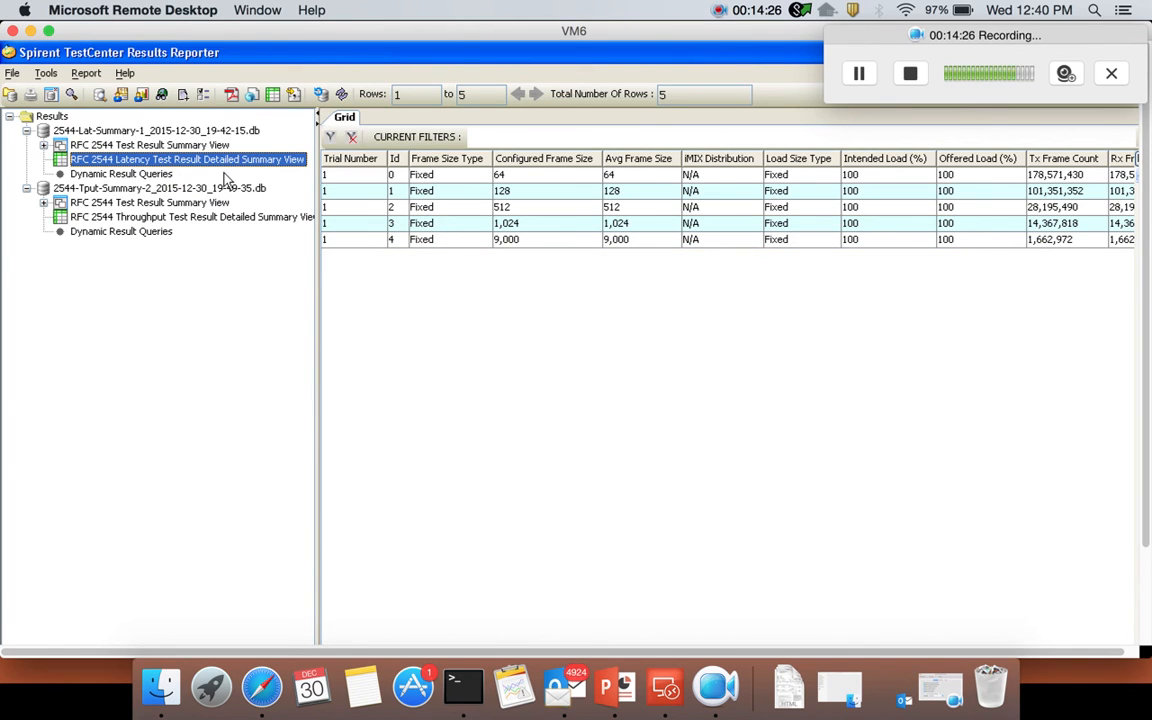
View the throughput test's detailed summary, and the Frame Size: 64 results under Trial 1 of the latency run.
click(170, 218)
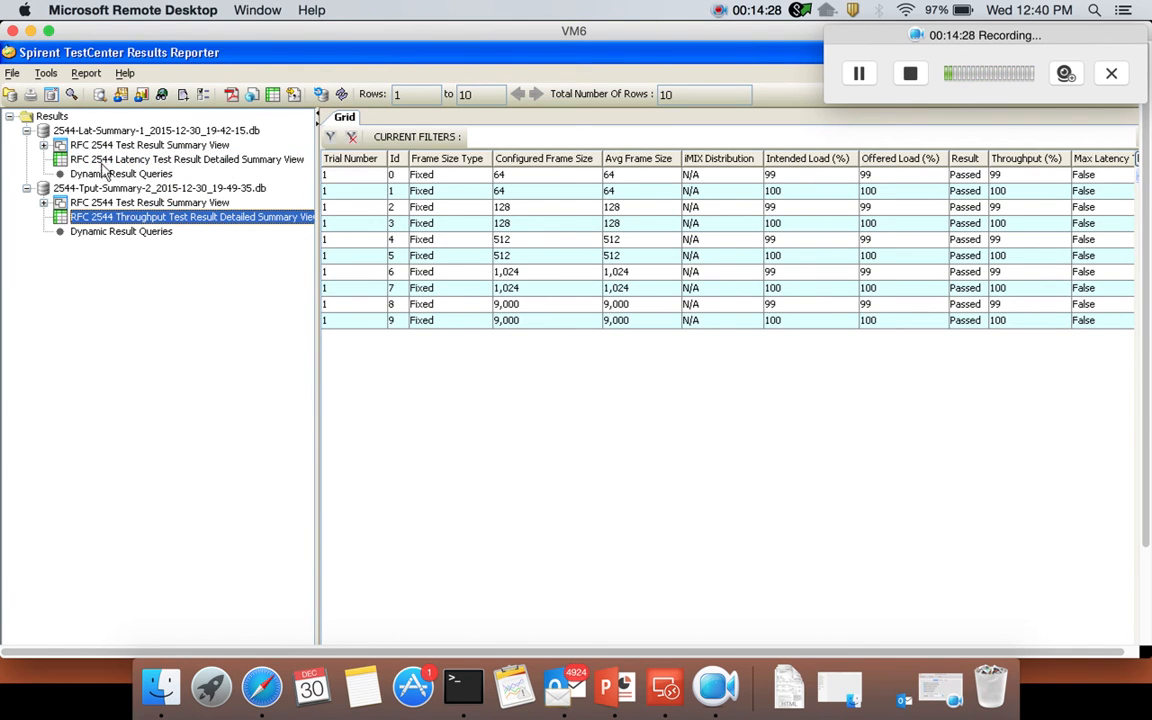
click(44, 146)
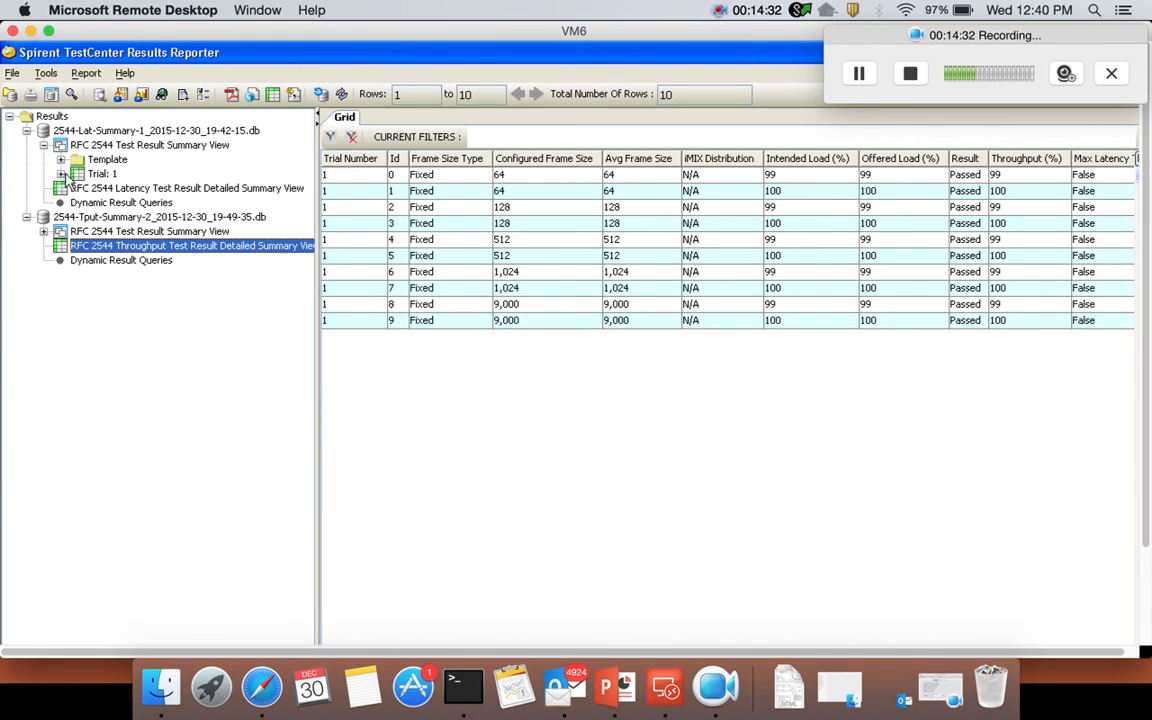
click(61, 174)
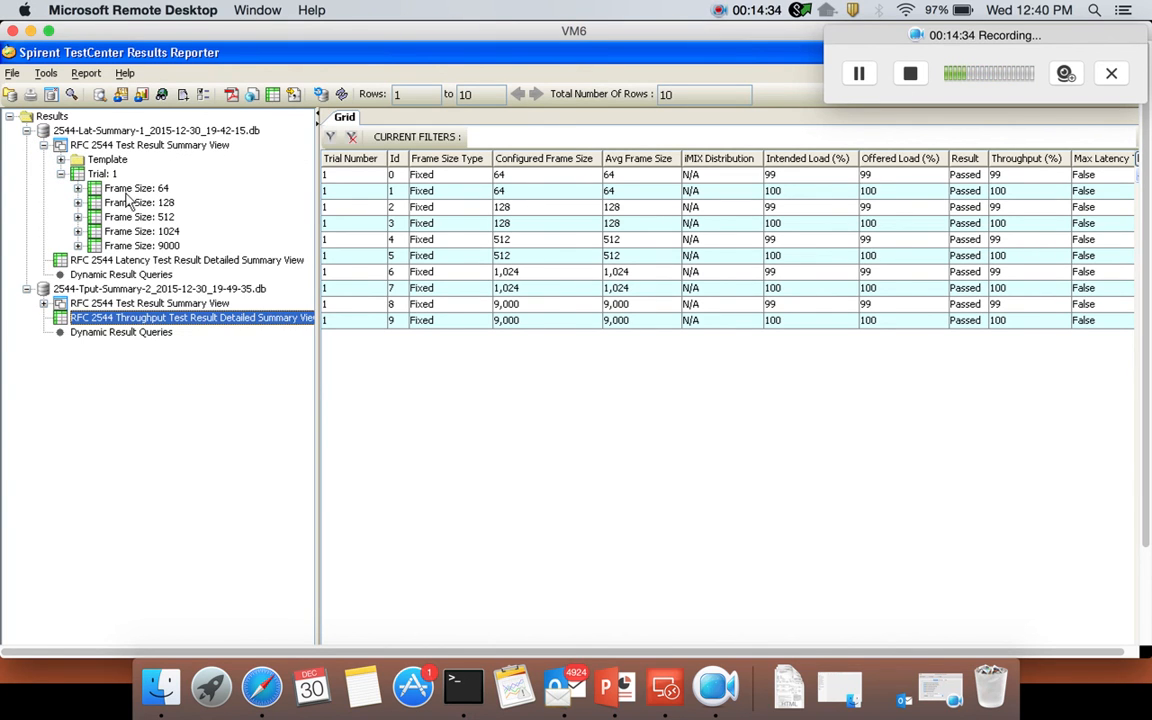
click(136, 189)
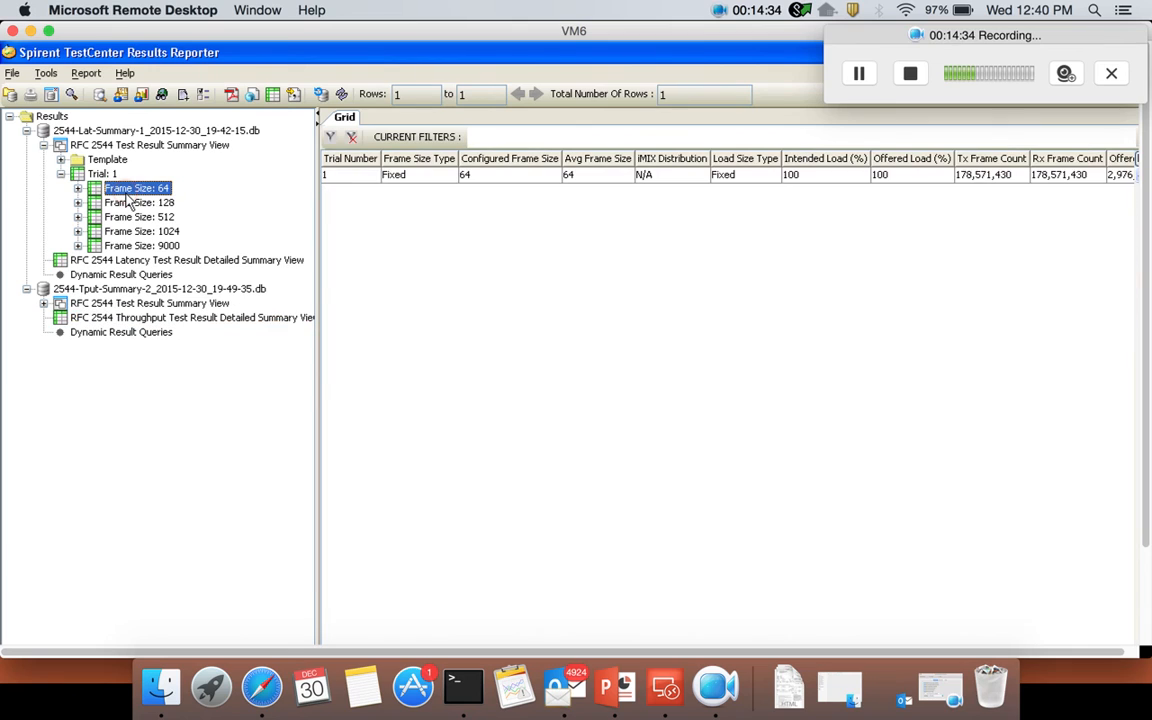
Reopen the RFC 2544 Latency Test Result Detailed Summary View and examine its load and frame count columns for each frame size.
click(147, 261)
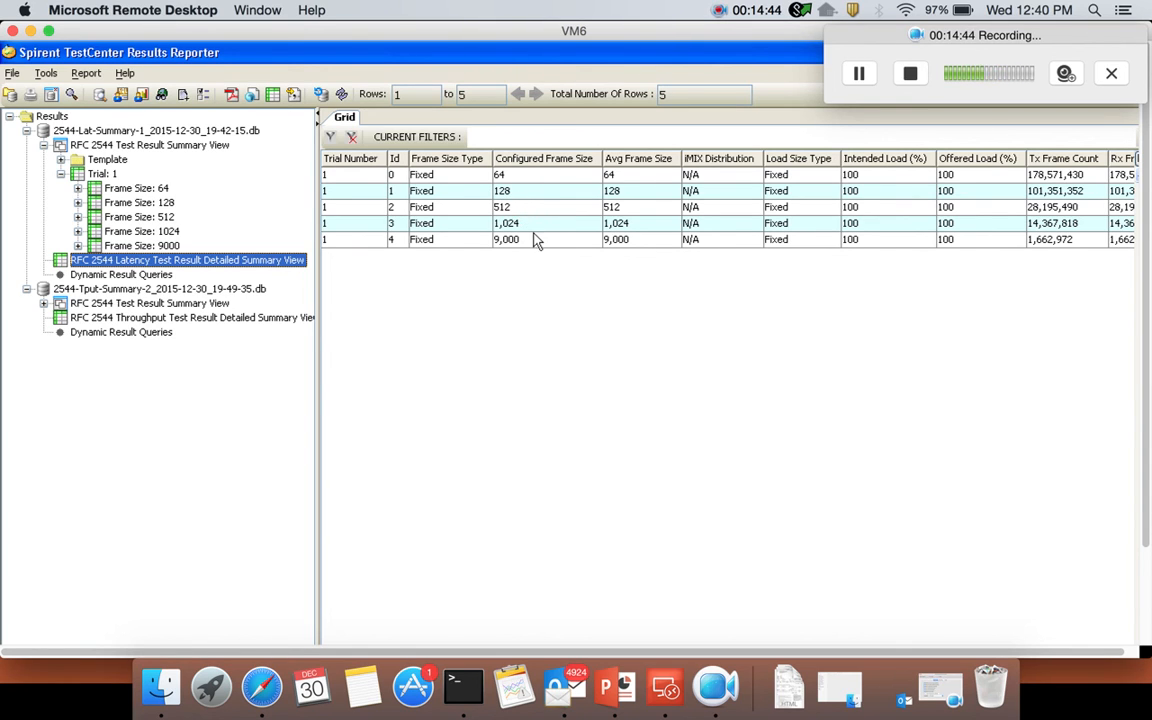
scroll(538, 360, down, 3)
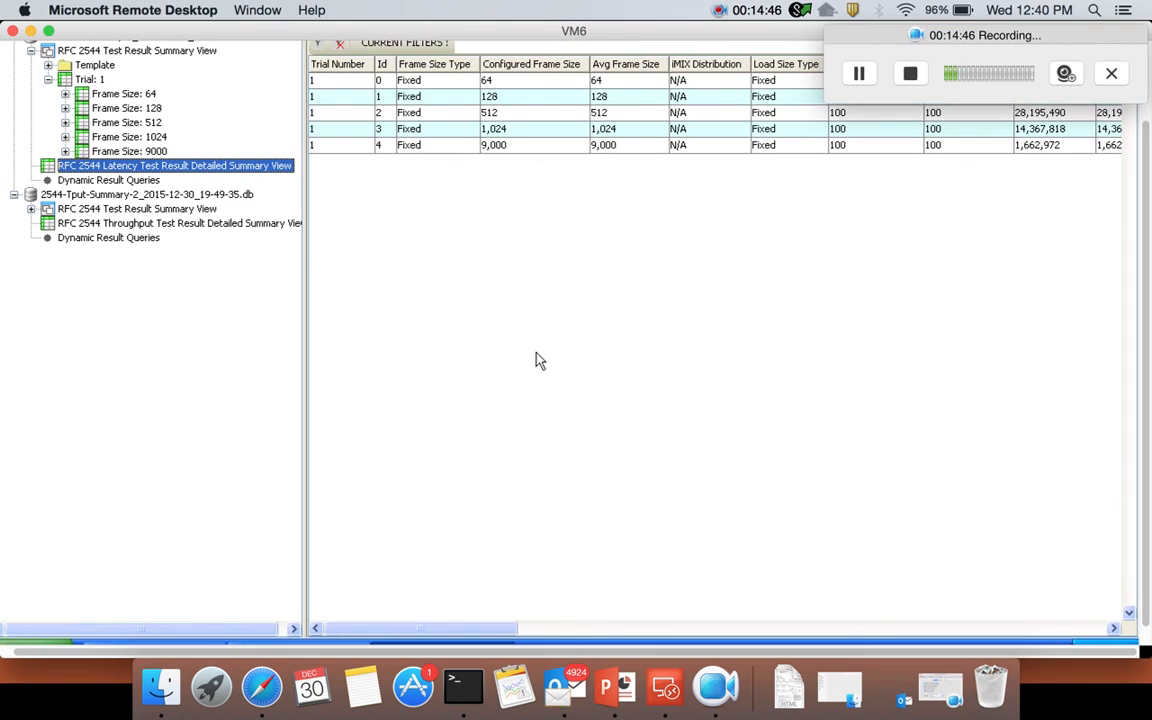
drag(476, 628, 281, 326)
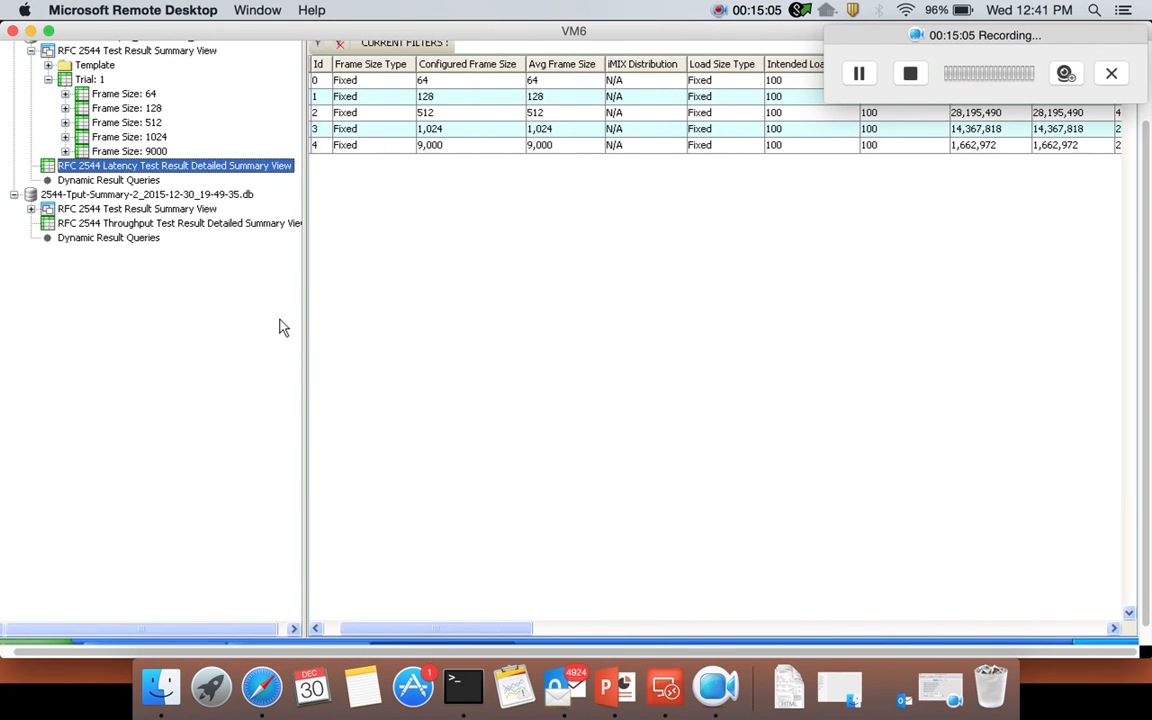
Open the throughput run's summary and detailed summary views and examine the load, result, throughput and frame count columns.
click(86, 209)
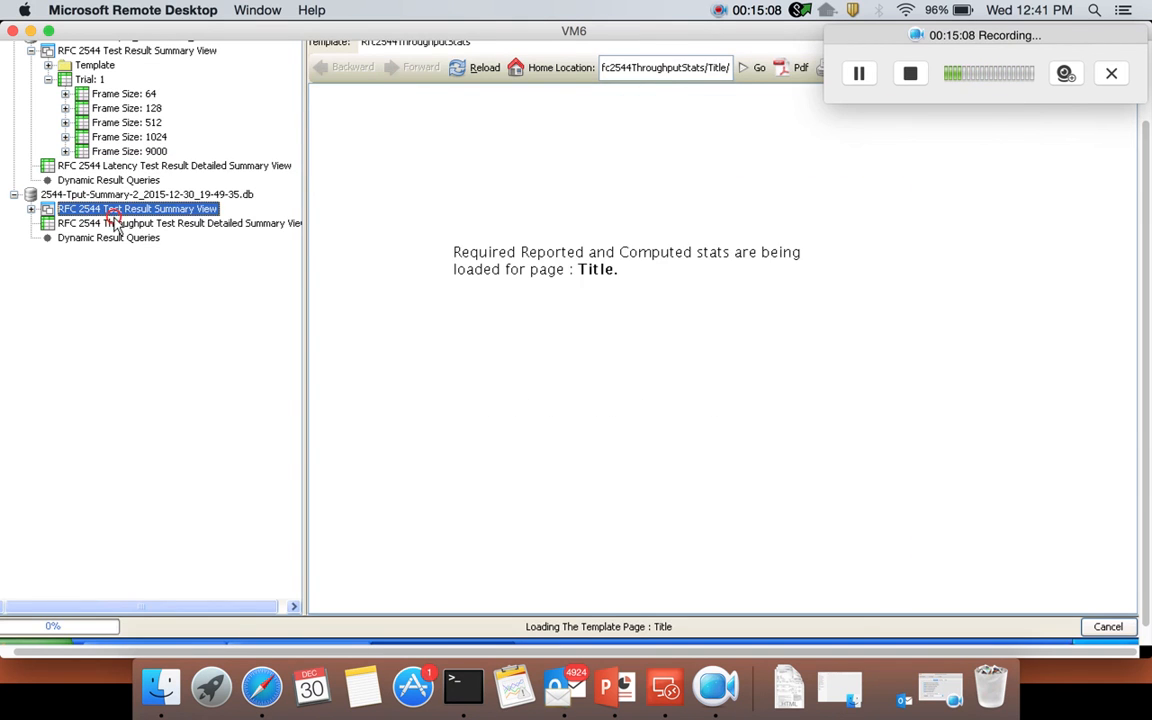
click(114, 224)
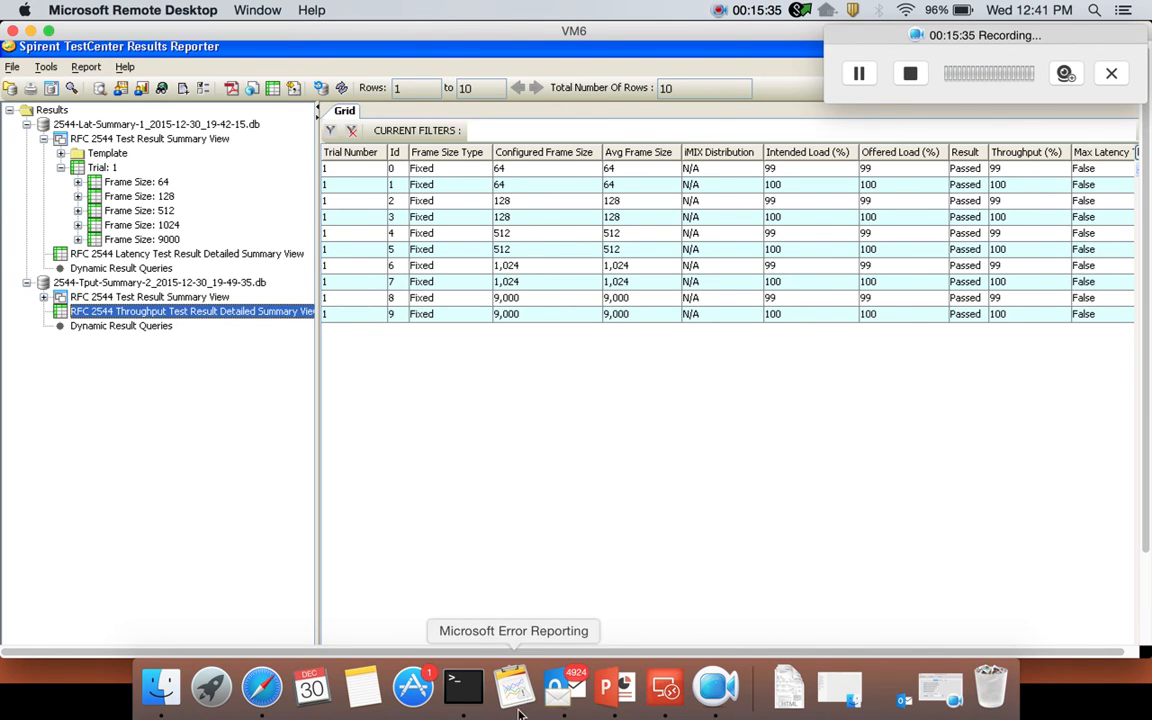
scroll(594, 625, down, 3)
click(546, 645)
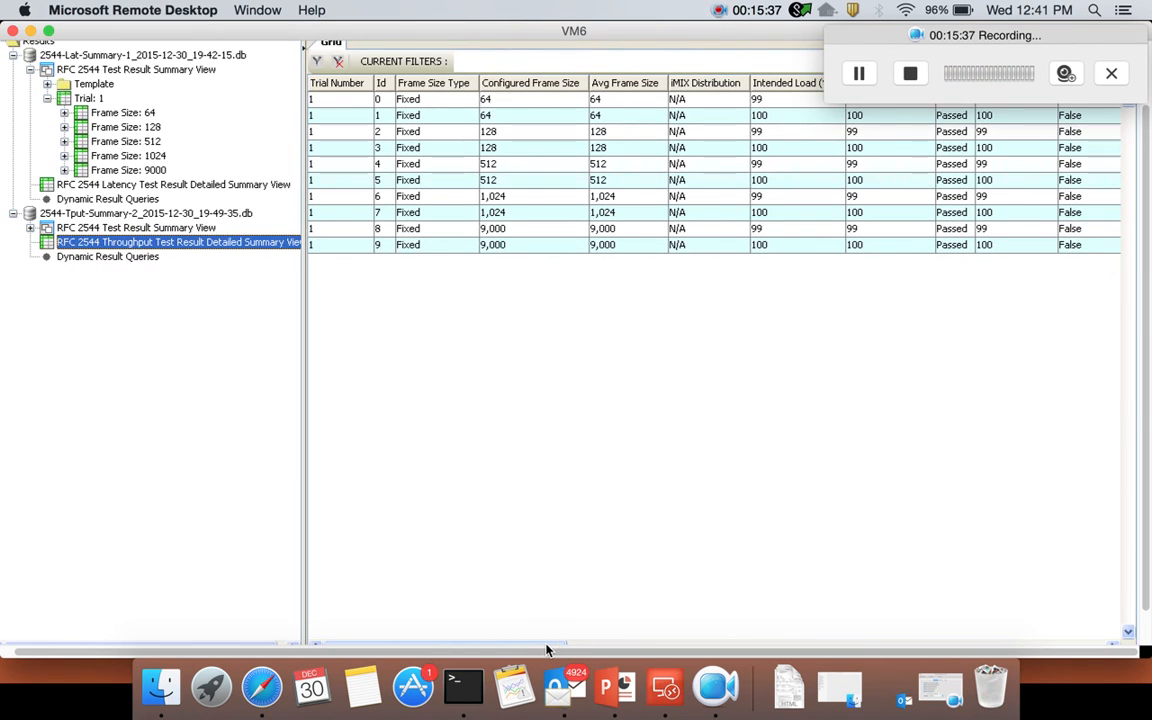
scroll(563, 605, down, 2)
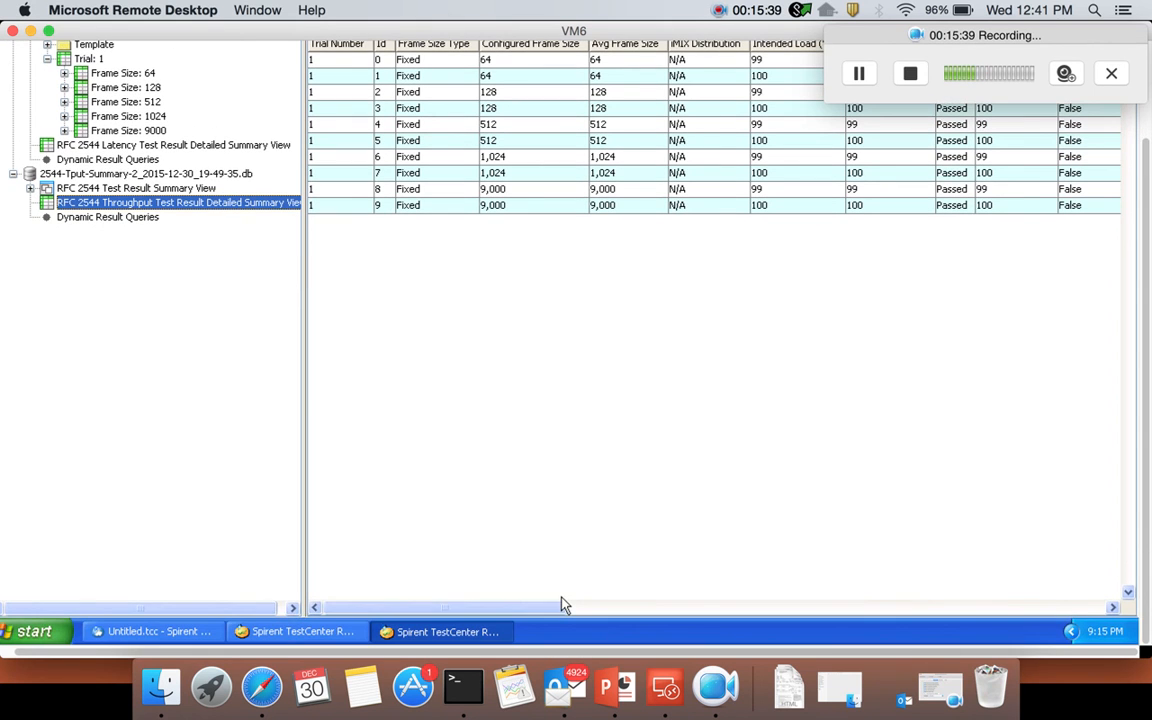
drag(553, 605, 702, 589)
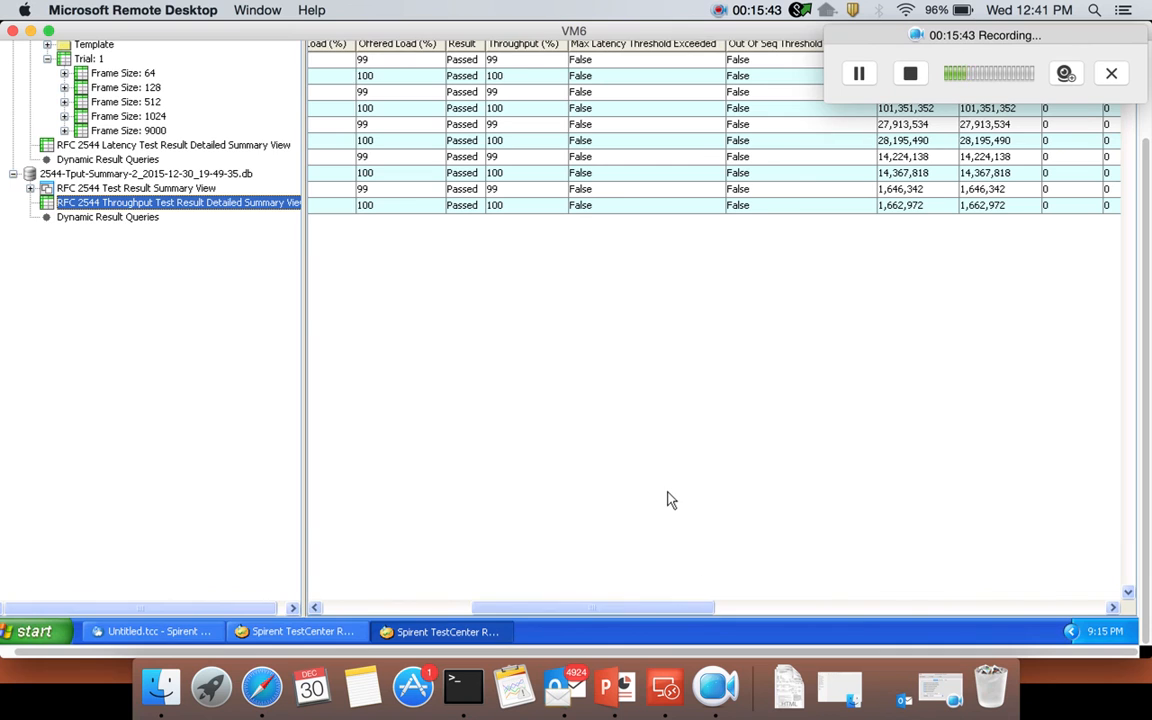
scroll(670, 500, up, 5)
scroll(670, 500, down, 1)
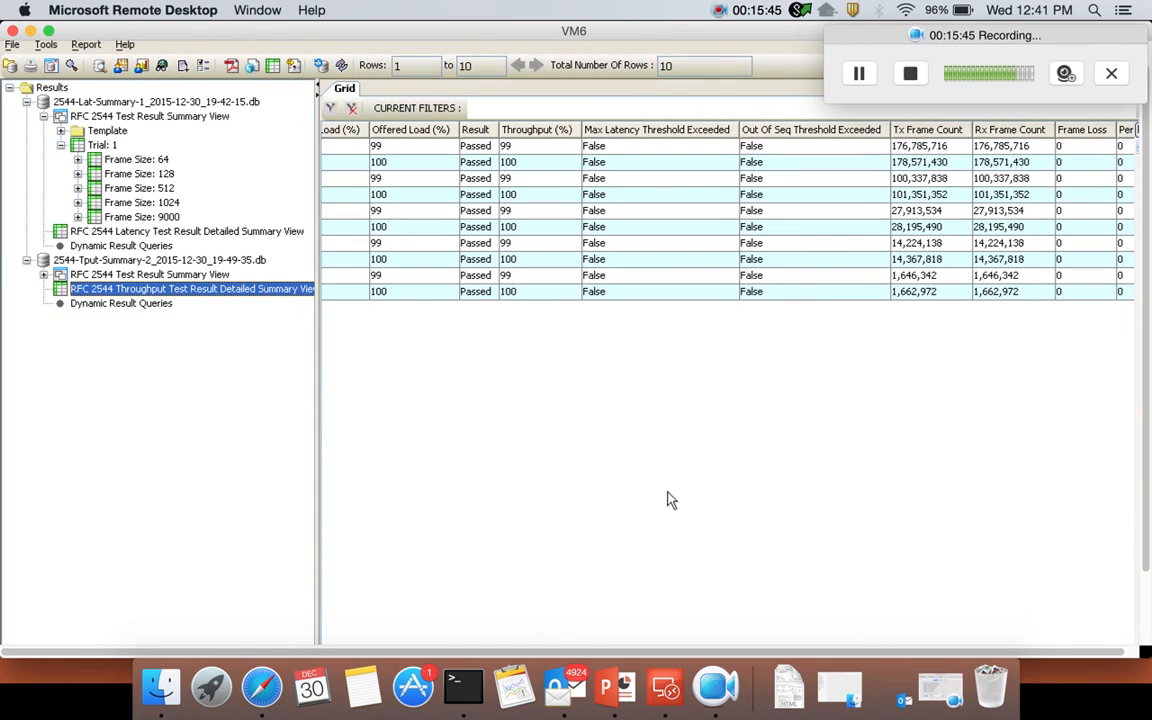
scroll(670, 500, down, 2)
scroll(670, 500, right, 1)
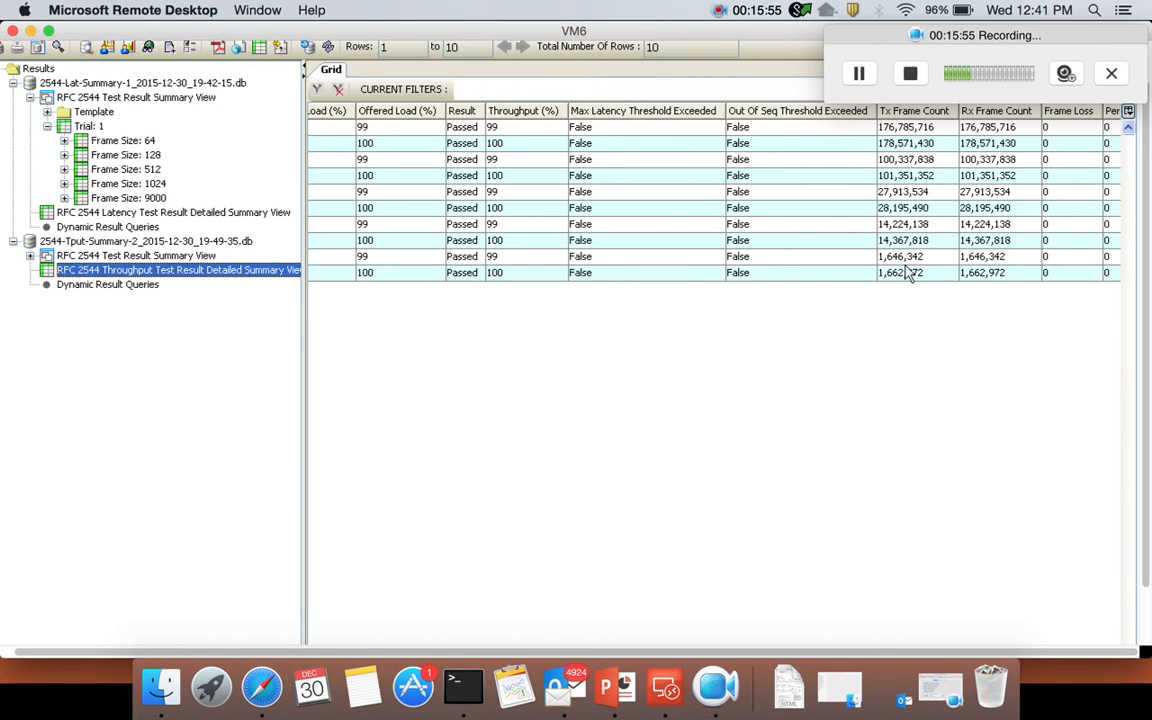
Examine the frame loss, forwarding rate, latency and jitter columns of the throughput detailed summary, and return to its first columns.
scroll(617, 462, down, 3)
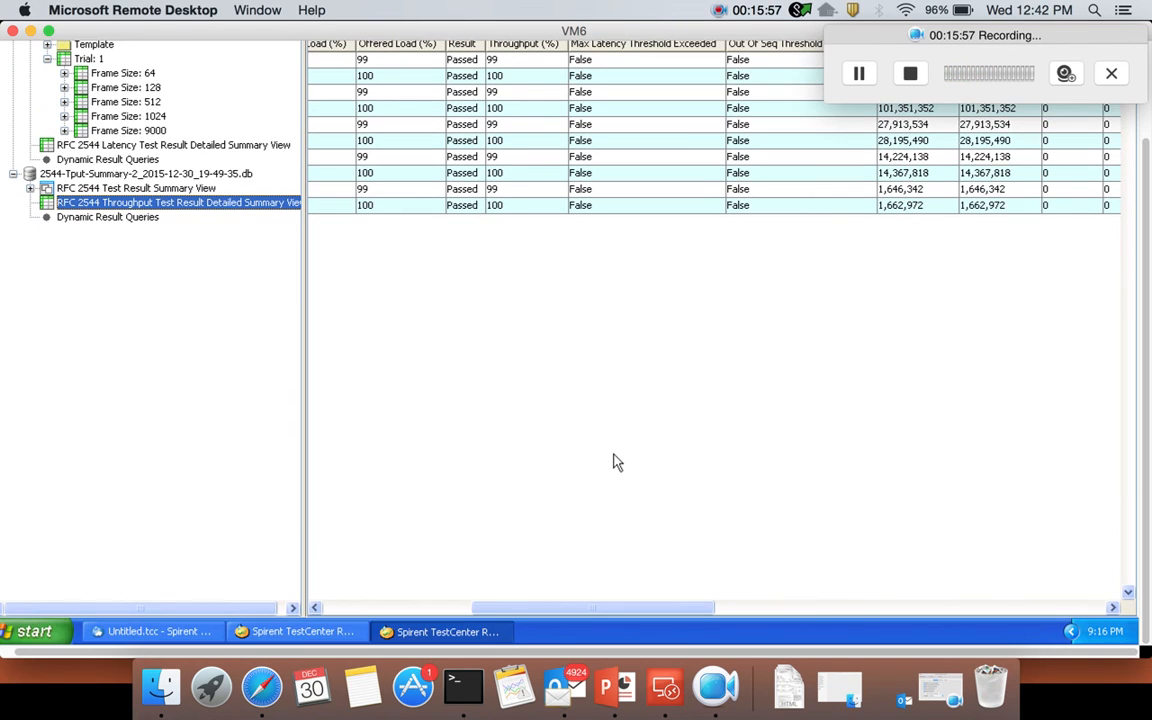
drag(607, 607, 710, 605)
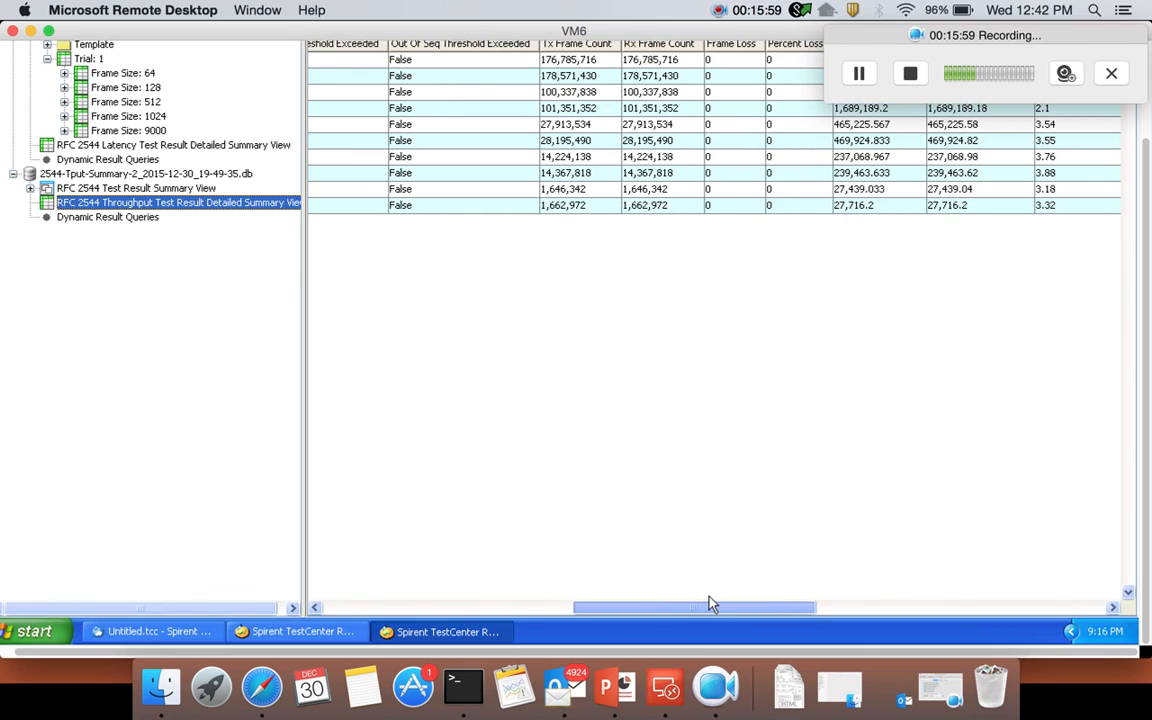
scroll(715, 480, up, 4)
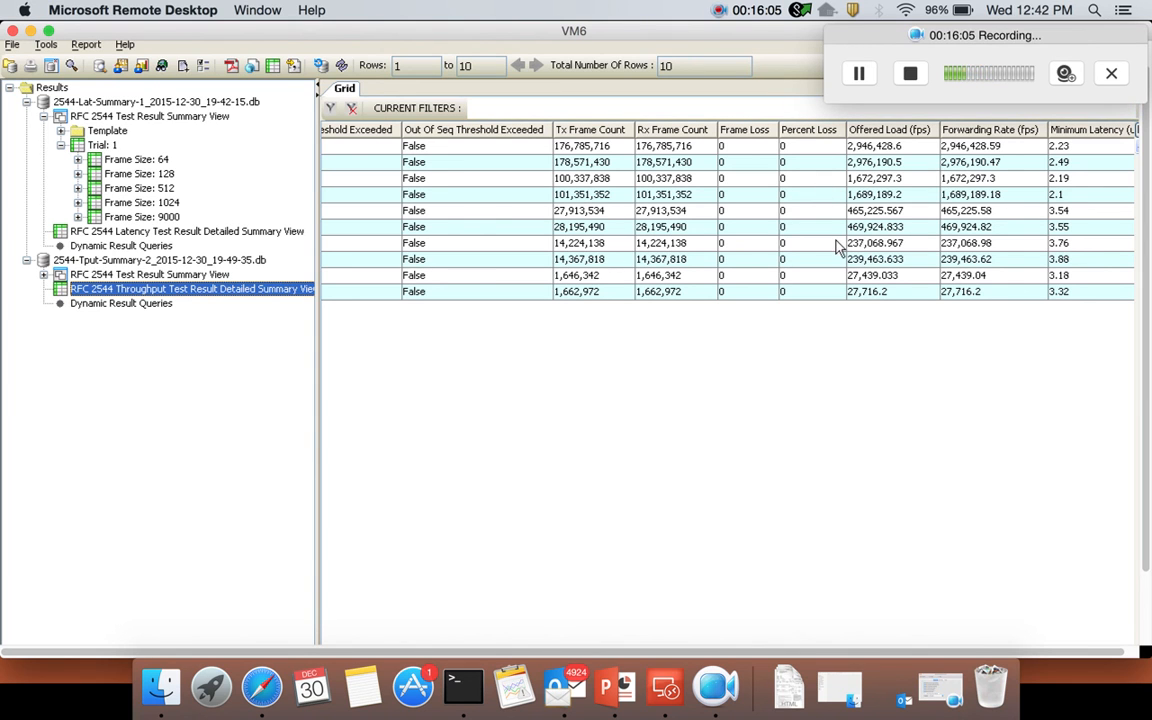
scroll(761, 453, right, 1)
scroll(761, 453, down, 4)
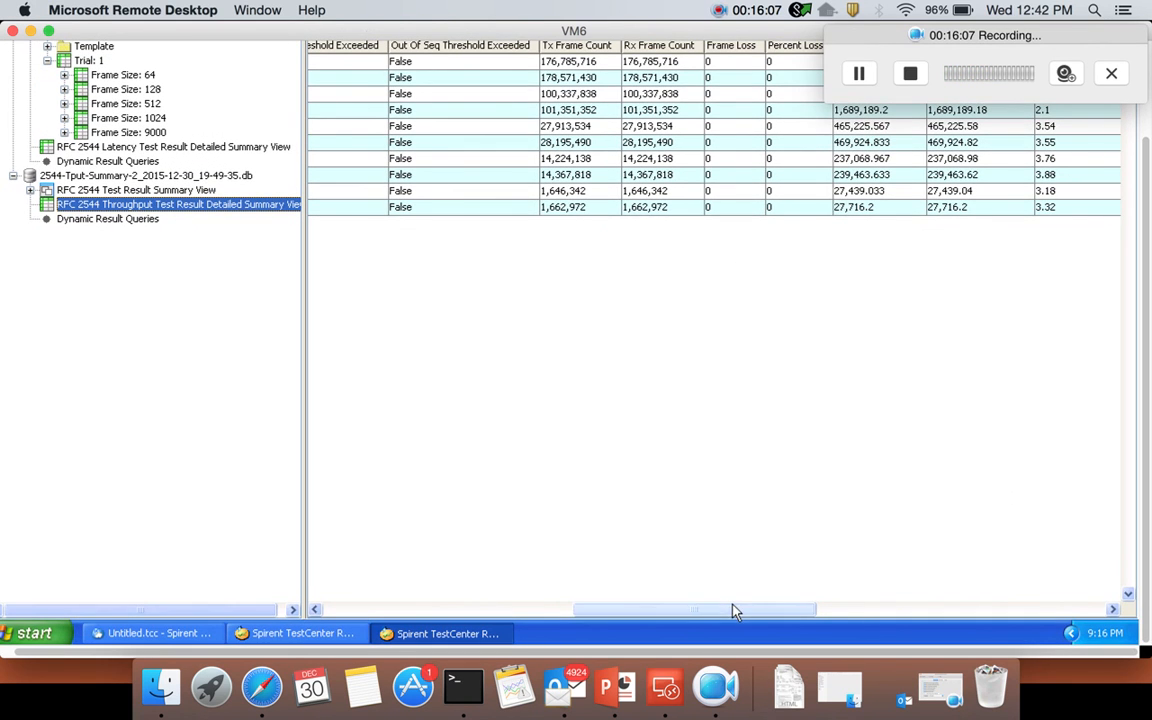
scroll(730, 602, right, 5)
scroll(720, 501, up, 5)
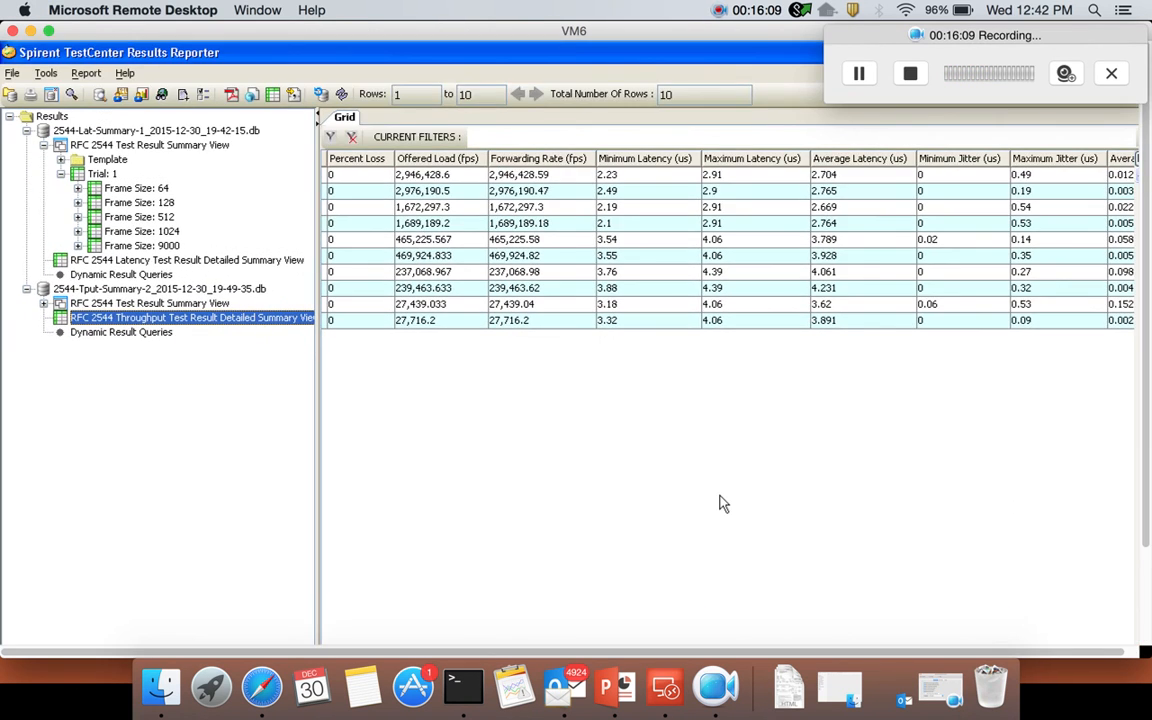
scroll(740, 430, down, 1)
scroll(748, 475, down, 4)
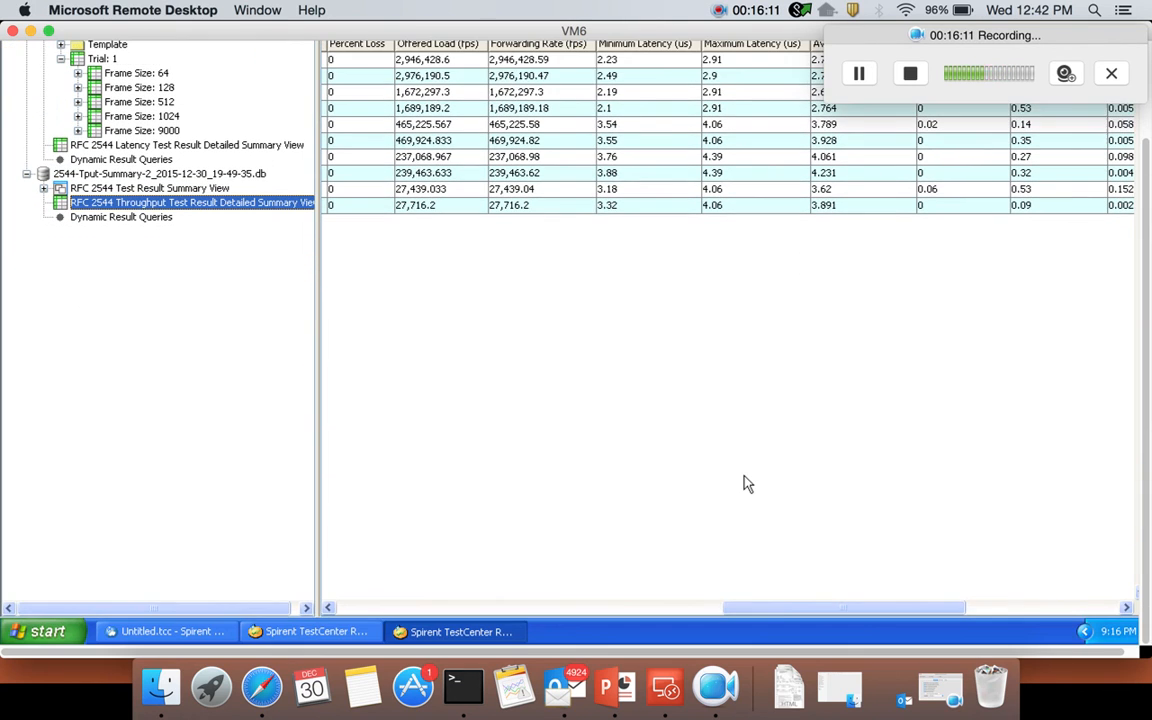
drag(783, 610, 381, 586)
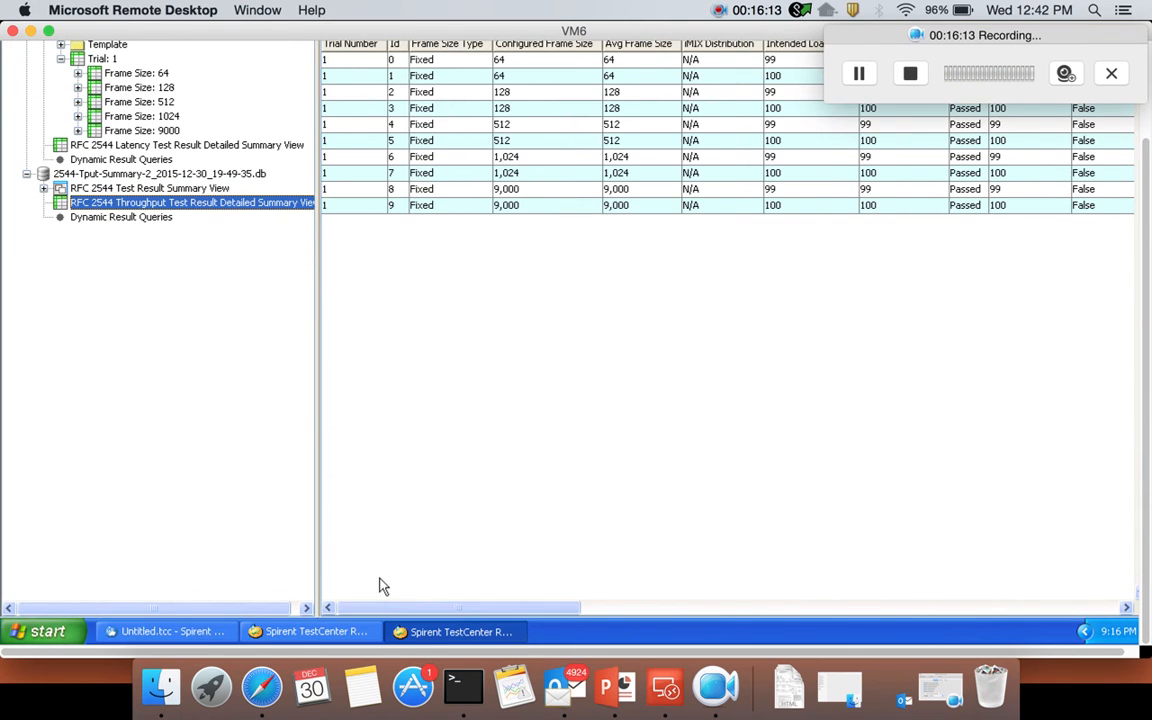
Minimize the Results Reporter and switch to the PowerPoint presentation with the Demo test setup slide.
click(427, 638)
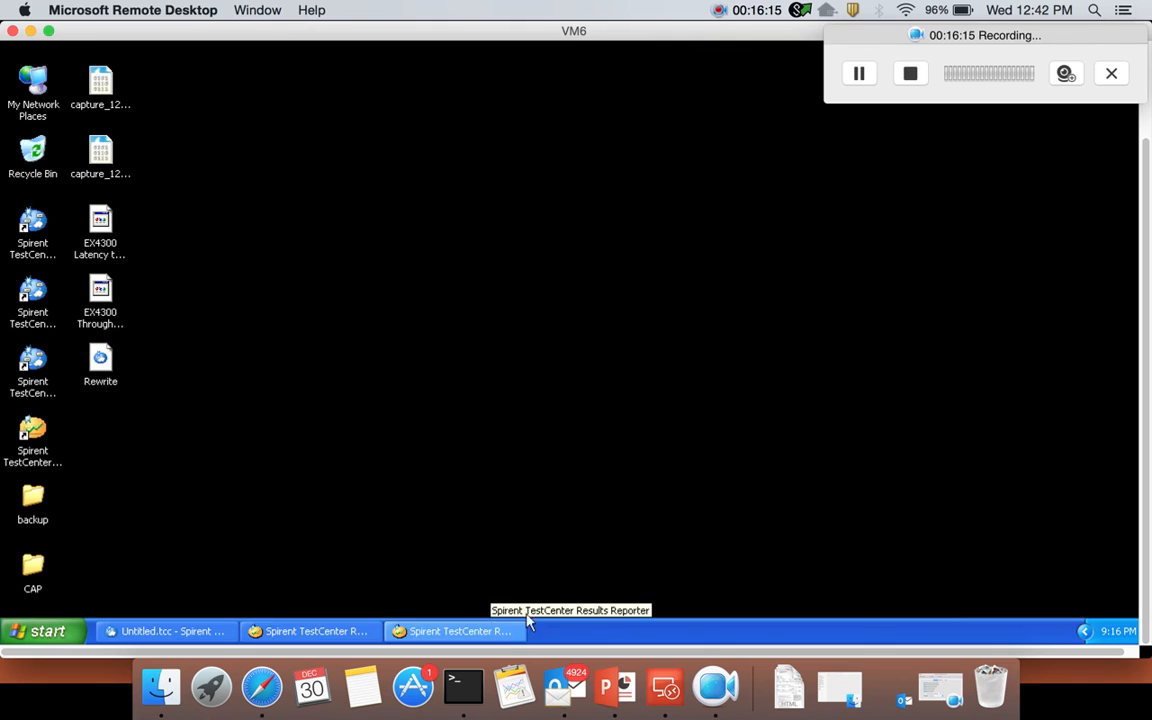
click(622, 688)
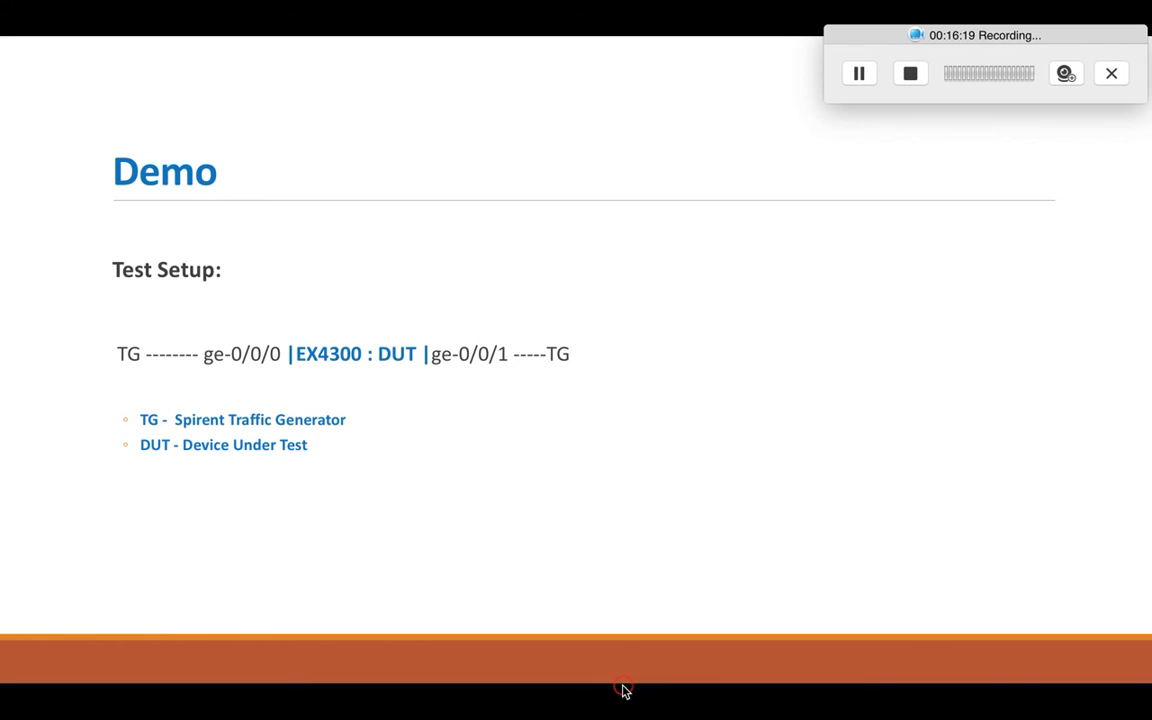